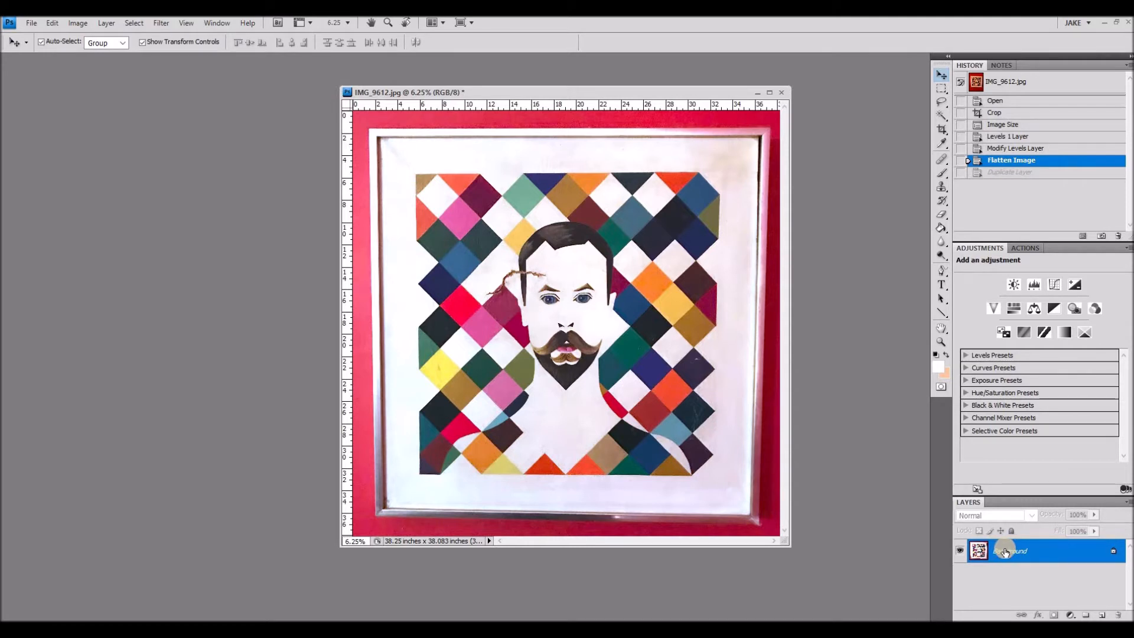
# Duplicate the Background layer, keeping the default name Background copy
pyautogui.rightClick(1003, 548)
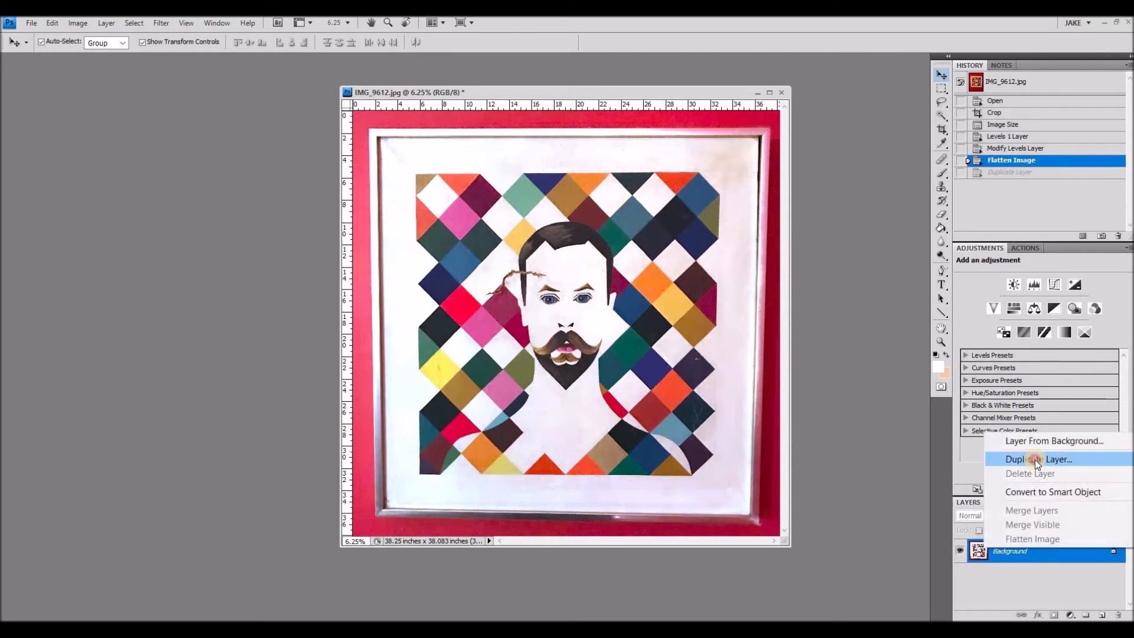
pyautogui.click(1034, 459)
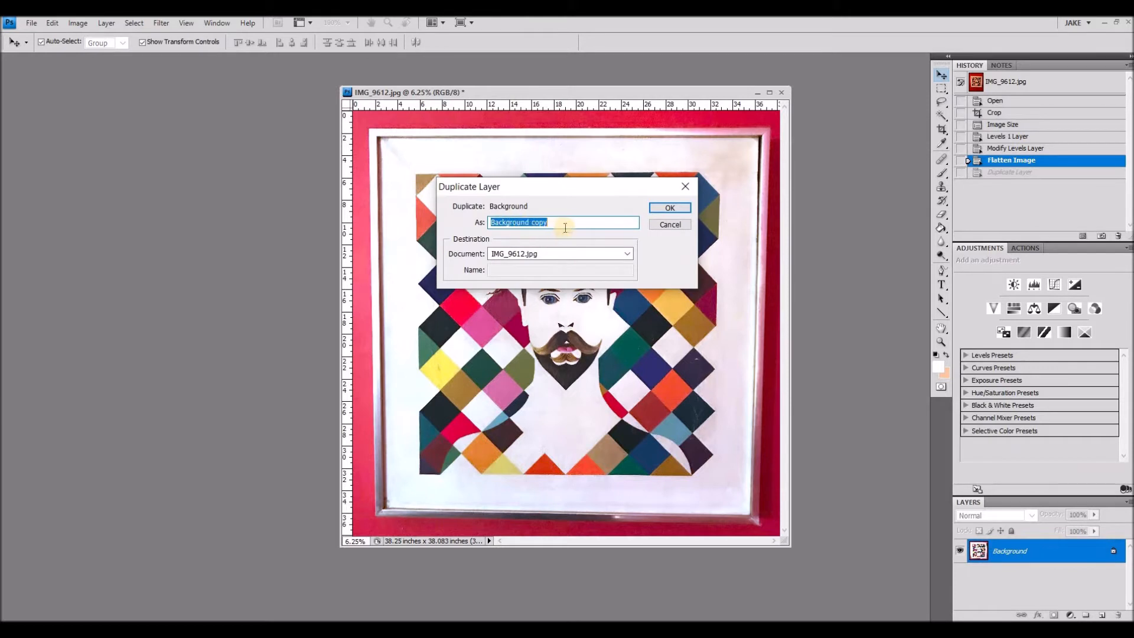
pyautogui.click(669, 208)
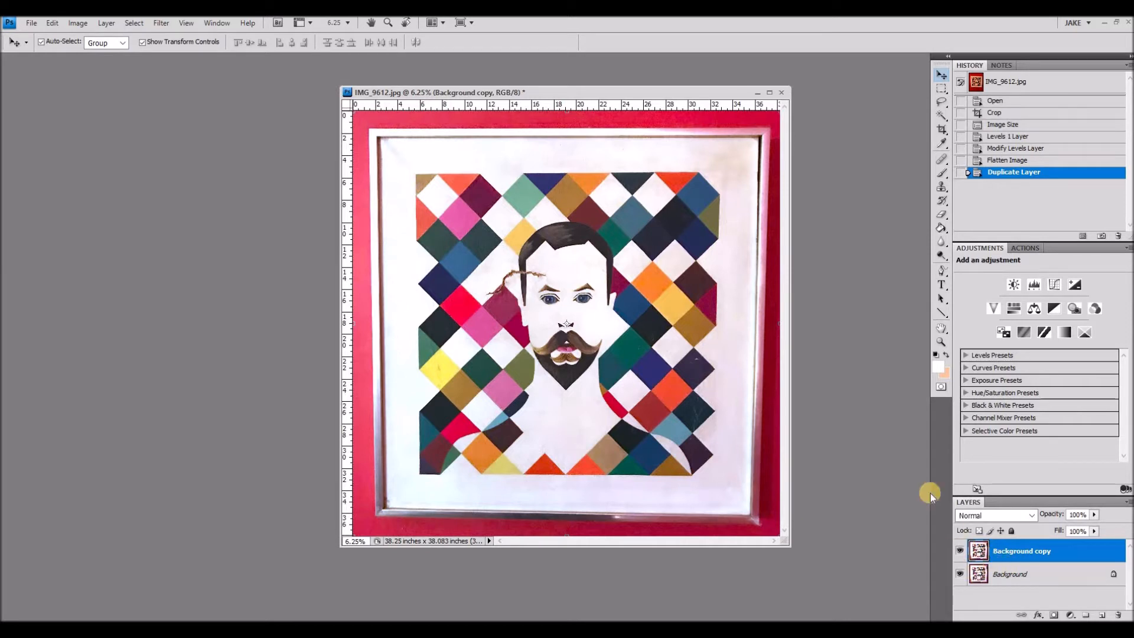
# Zoom in on the tear beside the painted head and activate the Clone Stamp tool
pyautogui.click(940, 344)
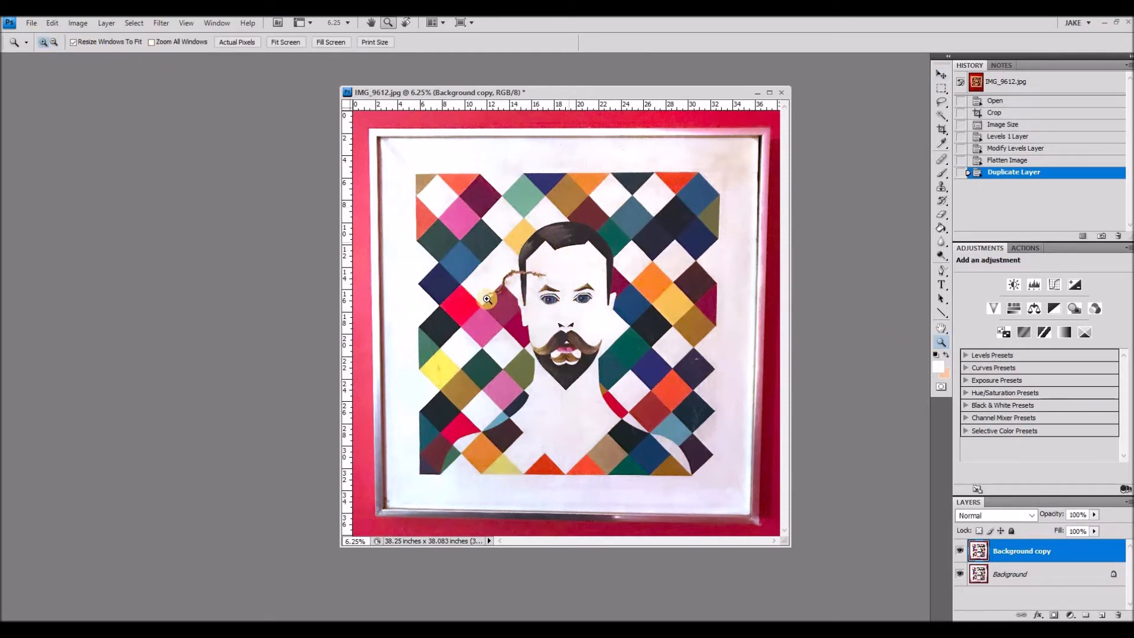
pyautogui.moveTo(466, 315); pyautogui.dragTo(510, 386)
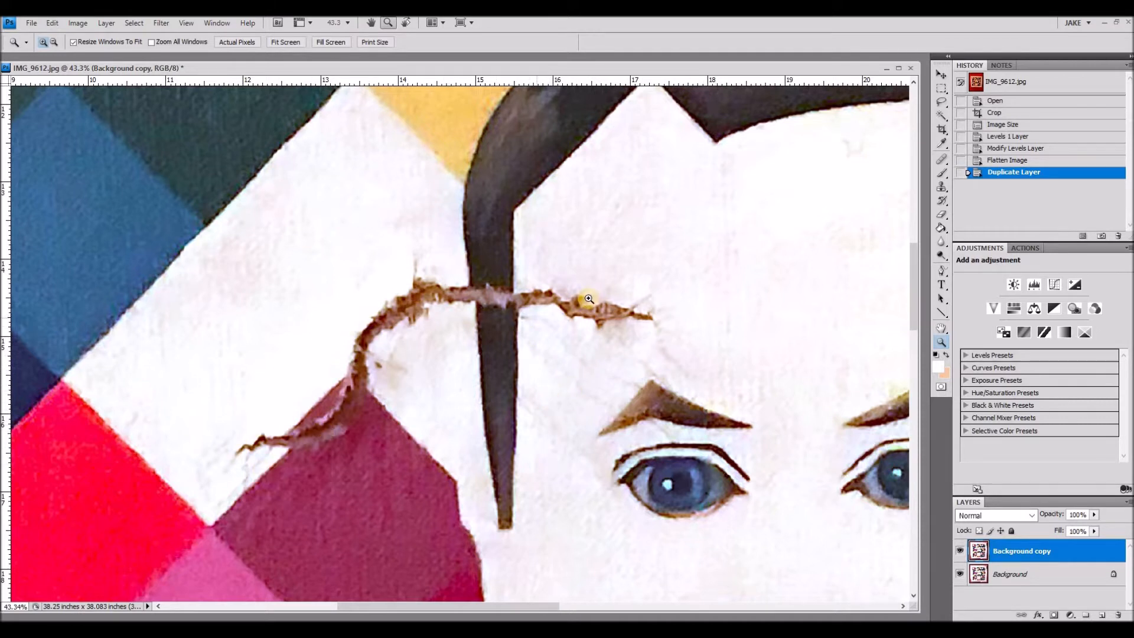
pyautogui.click(941, 188)
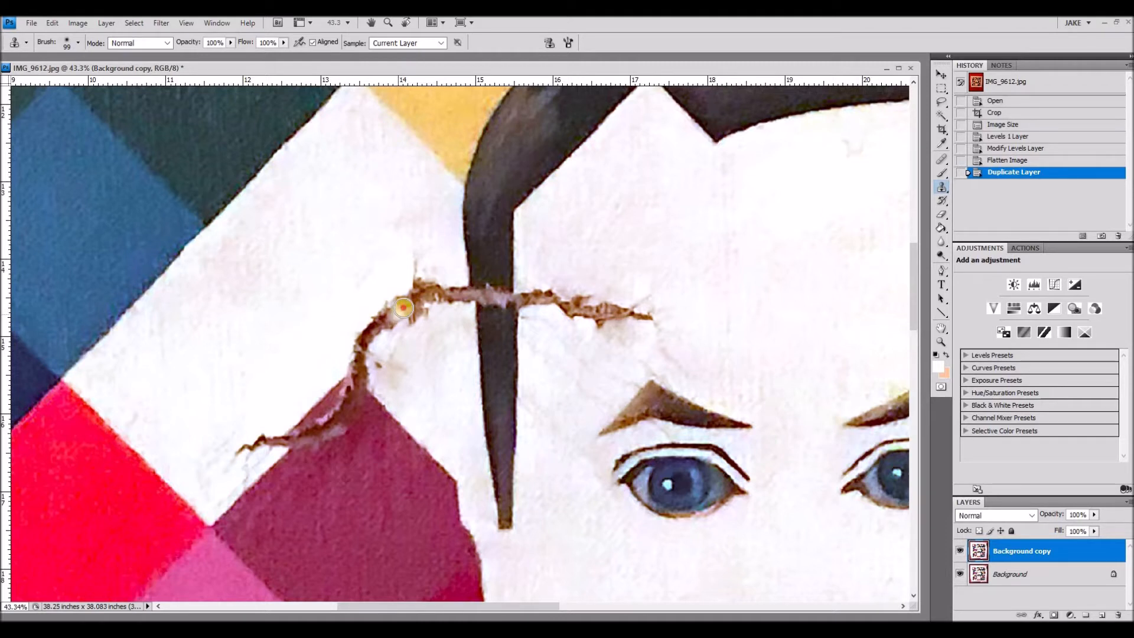
# Try cloning over the curved part of the tear in the white area, and undo the strokes
pyautogui.moveTo(397, 314)
pyautogui.mouseDown()
pyautogui.moveTo(372, 335)
pyautogui.moveTo(400, 299)
pyautogui.moveTo(378, 326)
pyautogui.moveTo(421, 299)
pyautogui.moveTo(413, 315)
pyautogui.moveTo(422, 288)
pyautogui.moveTo(408, 290)
pyautogui.moveTo(422, 300)
pyautogui.moveTo(433, 289)
pyautogui.moveTo(430, 307)
pyautogui.moveTo(434, 284)
pyautogui.moveTo(408, 271)
pyautogui.moveTo(417, 296)
pyautogui.moveTo(436, 298)
pyautogui.moveTo(412, 319)
pyautogui.moveTo(421, 331)
pyautogui.moveTo(427, 314)
pyautogui.moveTo(395, 328)
pyautogui.moveTo(391, 292)
pyautogui.moveTo(369, 302)
pyautogui.moveTo(382, 332)
pyautogui.moveTo(357, 328)
pyautogui.moveTo(405, 348)
pyautogui.moveTo(396, 366)
pyautogui.moveTo(429, 336)
pyautogui.moveTo(427, 353)
pyautogui.moveTo(437, 321)
pyautogui.moveTo(405, 326)
pyautogui.moveTo(402, 306)
pyautogui.moveTo(388, 307)
pyautogui.moveTo(387, 321)
pyautogui.moveTo(401, 293)
pyautogui.moveTo(376, 313)
pyautogui.moveTo(378, 295)
pyautogui.moveTo(356, 301)
pyautogui.moveTo(348, 272)
pyautogui.moveTo(312, 277)
pyautogui.moveTo(344, 236)
pyautogui.moveTo(348, 249)
pyautogui.moveTo(310, 275)
pyautogui.moveTo(288, 321)
pyautogui.moveTo(265, 309)
pyautogui.moveTo(295, 277)
pyautogui.moveTo(271, 277)
pyautogui.moveTo(237, 351)
pyautogui.moveTo(265, 320)
pyautogui.moveTo(256, 342)
pyautogui.moveTo(230, 366)
pyautogui.moveTo(222, 326)
pyautogui.moveTo(292, 268)
pyautogui.moveTo(281, 300)
pyautogui.moveTo(307, 255)
pyautogui.moveTo(387, 208)
pyautogui.moveTo(322, 261)
pyautogui.moveTo(263, 278)
pyautogui.moveTo(339, 228)
pyautogui.moveTo(235, 306)
pyautogui.moveTo(238, 268)
pyautogui.moveTo(274, 316)
pyautogui.moveTo(308, 265)
pyautogui.moveTo(342, 273)
pyautogui.moveTo(359, 298)
pyautogui.mouseUp()
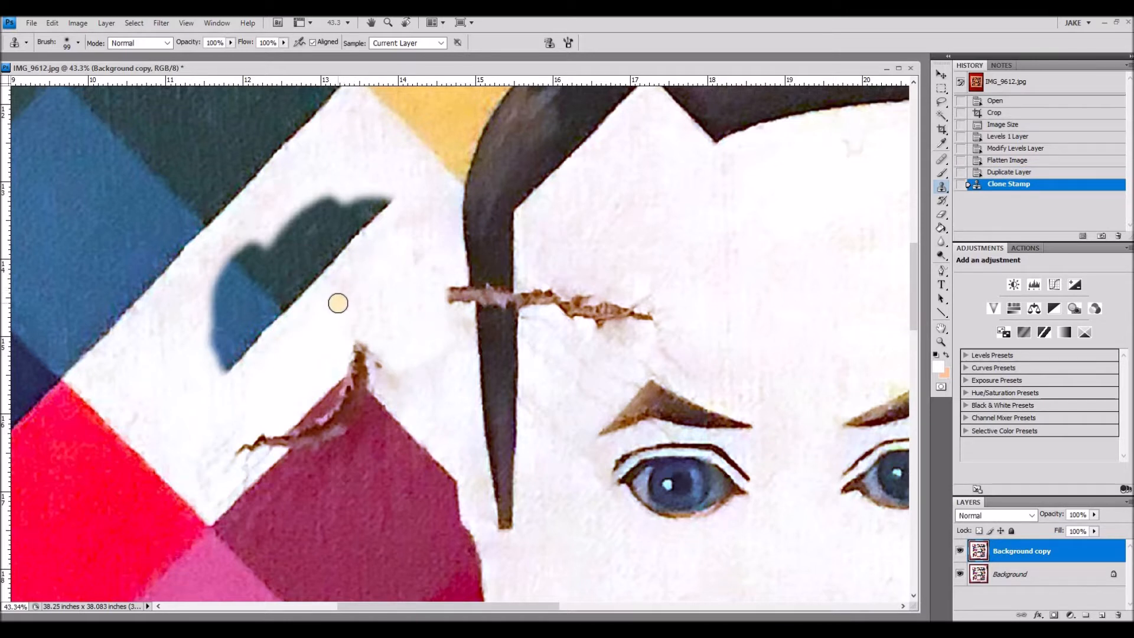
pyautogui.hotkey('ctrl', 'z')
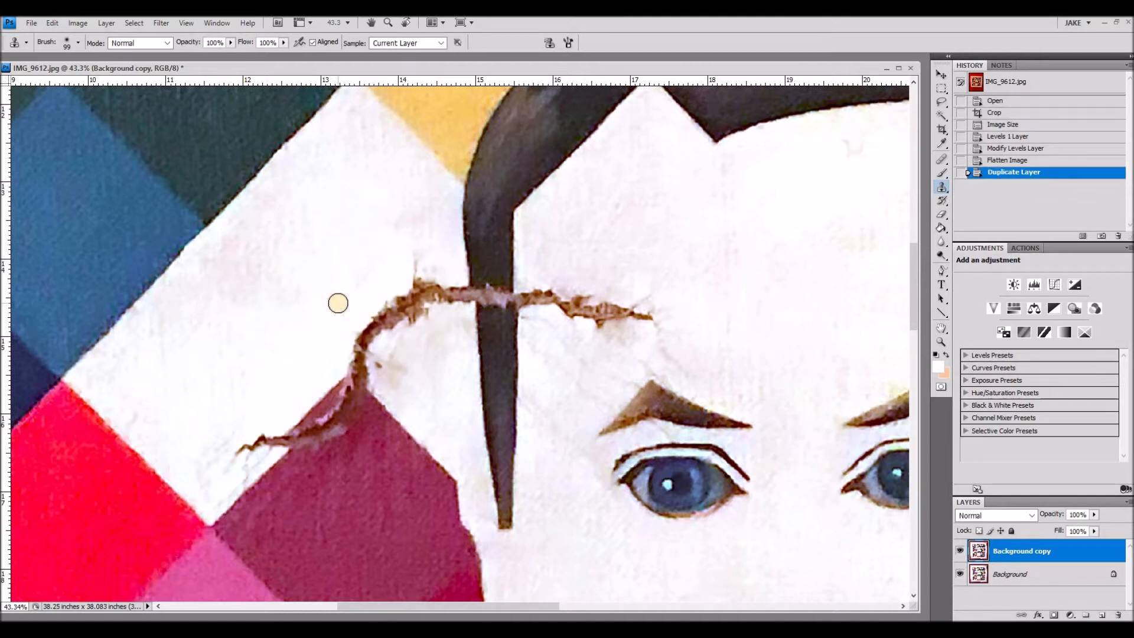
# Clone clean white canvas over the curved tear between the dark hair strand and the tip of the magenta diamond
pyautogui.keyDown('alt'); pyautogui.click(353, 231); pyautogui.keyUp('alt')
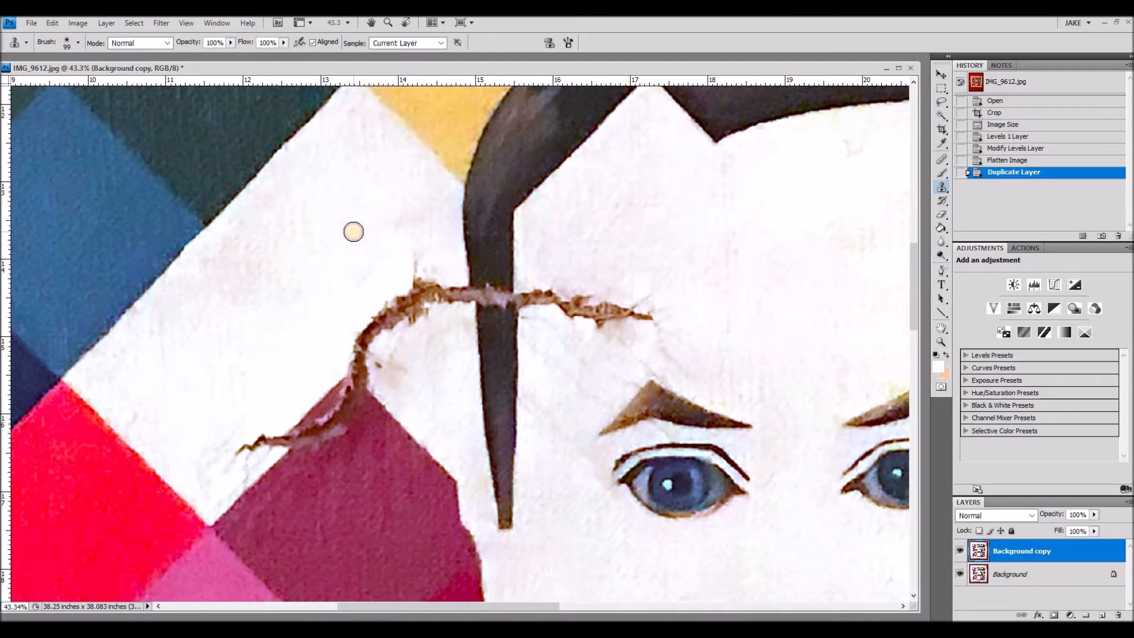
pyautogui.moveTo(430, 315)
pyautogui.mouseDown()
pyautogui.moveTo(431, 297)
pyautogui.moveTo(416, 297)
pyautogui.moveTo(416, 311)
pyautogui.moveTo(384, 301)
pyautogui.moveTo(395, 328)
pyautogui.moveTo(360, 319)
pyautogui.moveTo(370, 325)
pyautogui.mouseUp()
pyautogui.keyDown('alt'); pyautogui.click(363, 208); pyautogui.keyUp('alt')
pyautogui.moveTo(405, 248)
pyautogui.mouseDown()
pyautogui.moveTo(421, 295)
pyautogui.moveTo(407, 251)
pyautogui.moveTo(436, 309)
pyautogui.moveTo(435, 280)
pyautogui.moveTo(446, 317)
pyautogui.moveTo(445, 282)
pyautogui.moveTo(451, 311)
pyautogui.moveTo(394, 229)
pyautogui.moveTo(383, 225)
pyautogui.moveTo(370, 270)
pyautogui.mouseUp()
pyautogui.keyDown('alt'); pyautogui.click(319, 240); pyautogui.keyUp('alt')
pyautogui.moveTo(357, 331)
pyautogui.mouseDown()
pyautogui.moveTo(375, 359)
pyautogui.moveTo(353, 352)
pyautogui.moveTo(376, 368)
pyautogui.moveTo(355, 353)
pyautogui.moveTo(371, 379)
pyautogui.moveTo(352, 362)
pyautogui.moveTo(396, 375)
pyautogui.mouseUp()
# Clone white canvas over the shading beside the magenta diamond's tip and the tear end outside its upper-left edge
pyautogui.keyDown('alt'); pyautogui.click(283, 325); pyautogui.keyUp('alt')
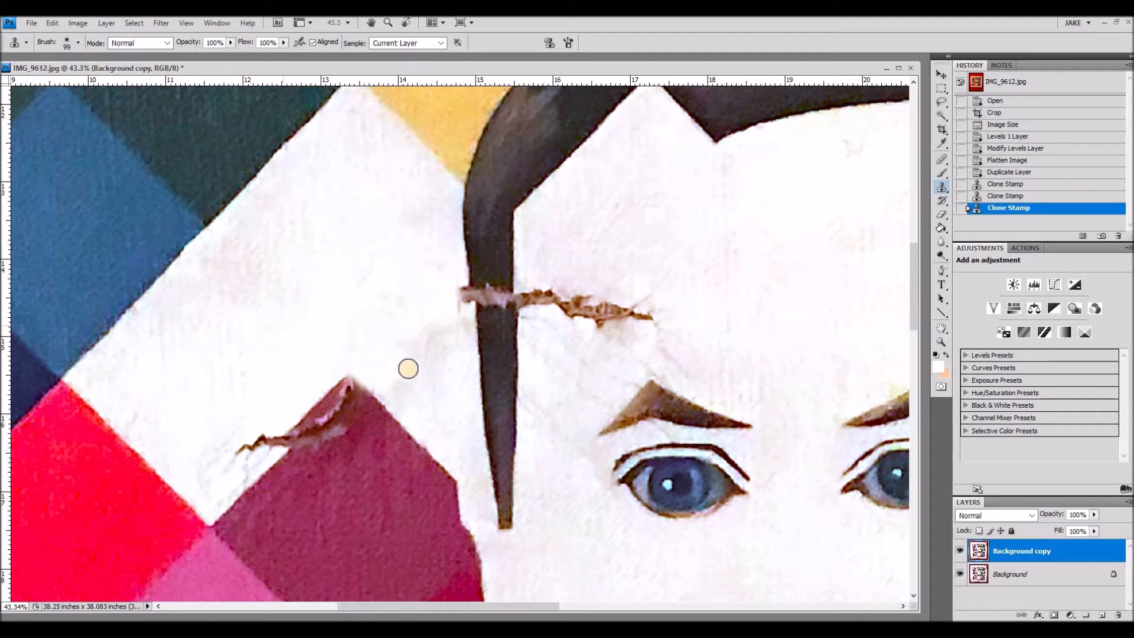
pyautogui.moveTo(410, 374)
pyautogui.mouseDown()
pyautogui.moveTo(423, 333)
pyautogui.moveTo(429, 363)
pyautogui.moveTo(425, 331)
pyautogui.moveTo(409, 354)
pyautogui.moveTo(256, 307)
pyautogui.mouseUp()
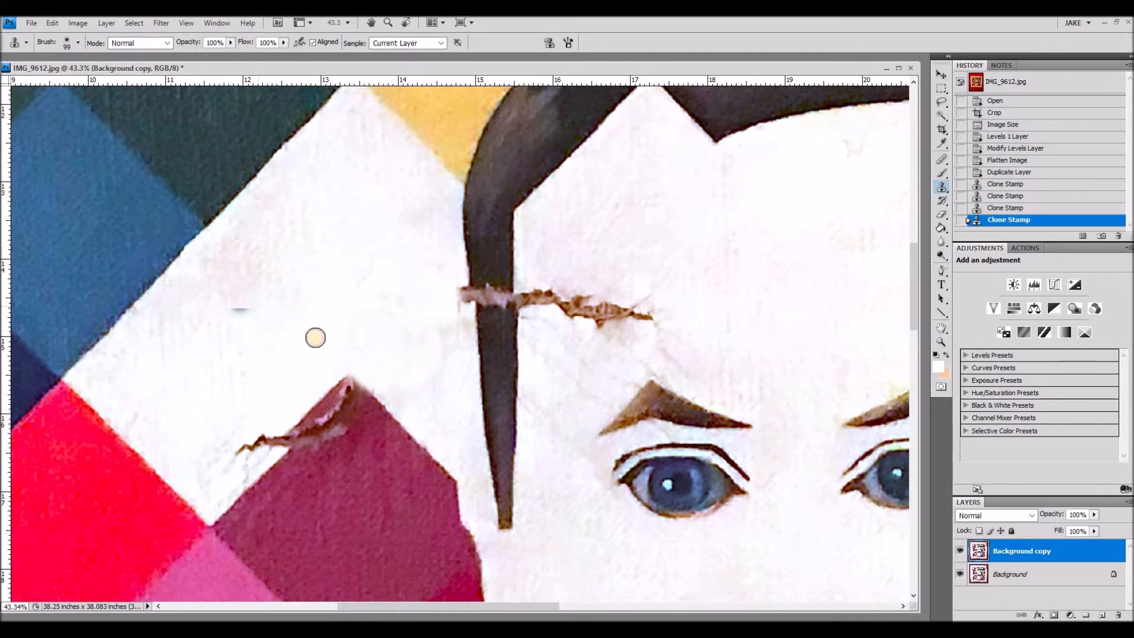
pyautogui.moveTo(273, 431)
pyautogui.mouseDown()
pyautogui.moveTo(262, 447)
pyautogui.moveTo(246, 438)
pyautogui.moveTo(278, 331)
pyautogui.mouseUp()
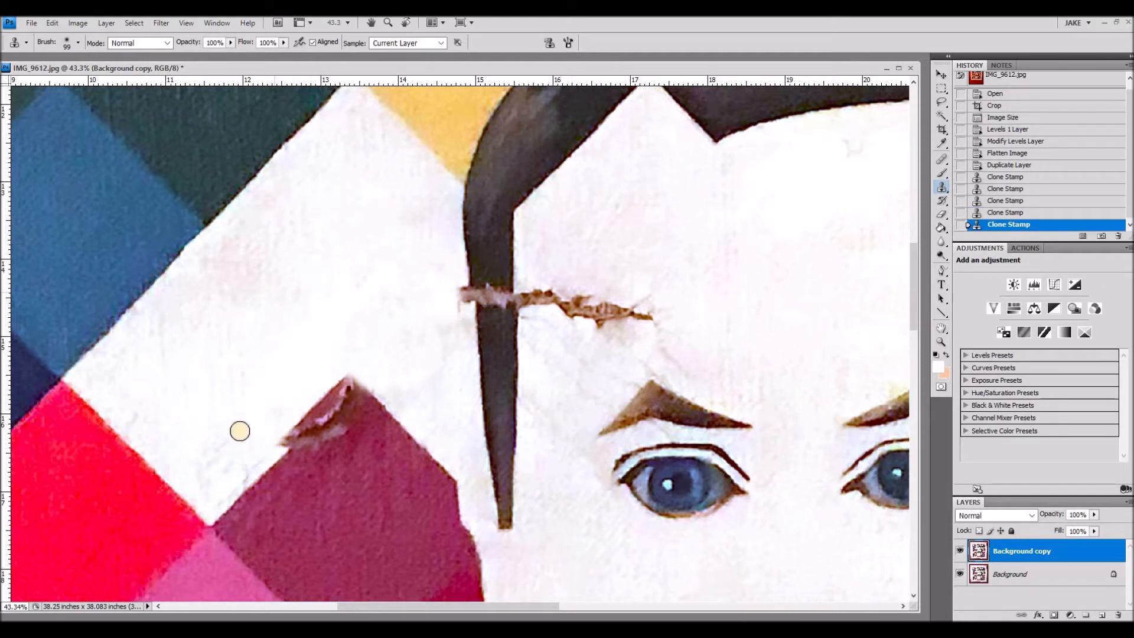
pyautogui.moveTo(275, 426); pyautogui.dragTo(318, 326)
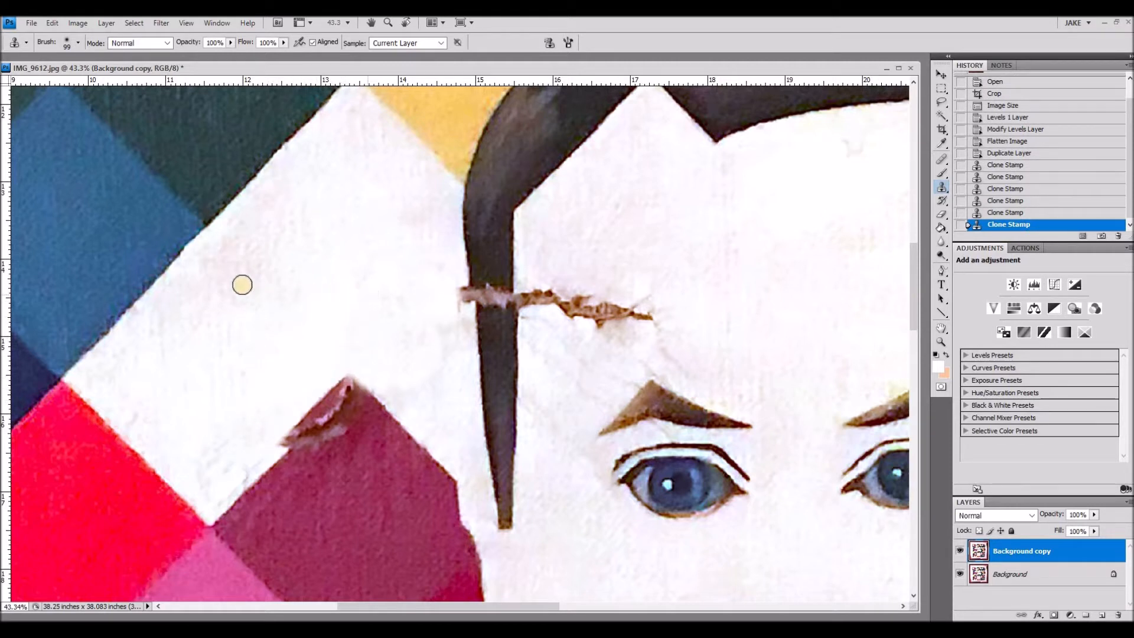
# Even out the remaining blotches in the white area above the magenta diamond by cloning from several clean canvas spots
pyautogui.keyDown('alt'); pyautogui.click(174, 379); pyautogui.keyUp('alt')
pyautogui.click(283, 381)
pyautogui.moveTo(283, 381)
pyautogui.mouseDown()
pyautogui.moveTo(310, 366)
pyautogui.moveTo(277, 374)
pyautogui.moveTo(273, 390)
pyautogui.moveTo(281, 364)
pyautogui.moveTo(294, 380)
pyautogui.moveTo(259, 404)
pyautogui.moveTo(287, 349)
pyautogui.mouseUp()
pyautogui.keyDown('alt'); pyautogui.click(205, 364); pyautogui.keyUp('alt')
pyautogui.click(310, 388)
pyautogui.moveTo(309, 387)
pyautogui.mouseDown()
pyautogui.moveTo(334, 365)
pyautogui.moveTo(319, 329)
pyautogui.moveTo(280, 339)
pyautogui.moveTo(336, 305)
pyautogui.moveTo(327, 320)
pyautogui.moveTo(300, 322)
pyautogui.mouseUp()
pyautogui.keyDown('alt'); pyautogui.click(246, 392); pyautogui.keyUp('alt')
pyautogui.moveTo(347, 291)
pyautogui.mouseDown()
pyautogui.moveTo(372, 268)
pyautogui.moveTo(336, 270)
pyautogui.moveTo(335, 249)
pyautogui.moveTo(274, 347)
pyautogui.mouseUp()
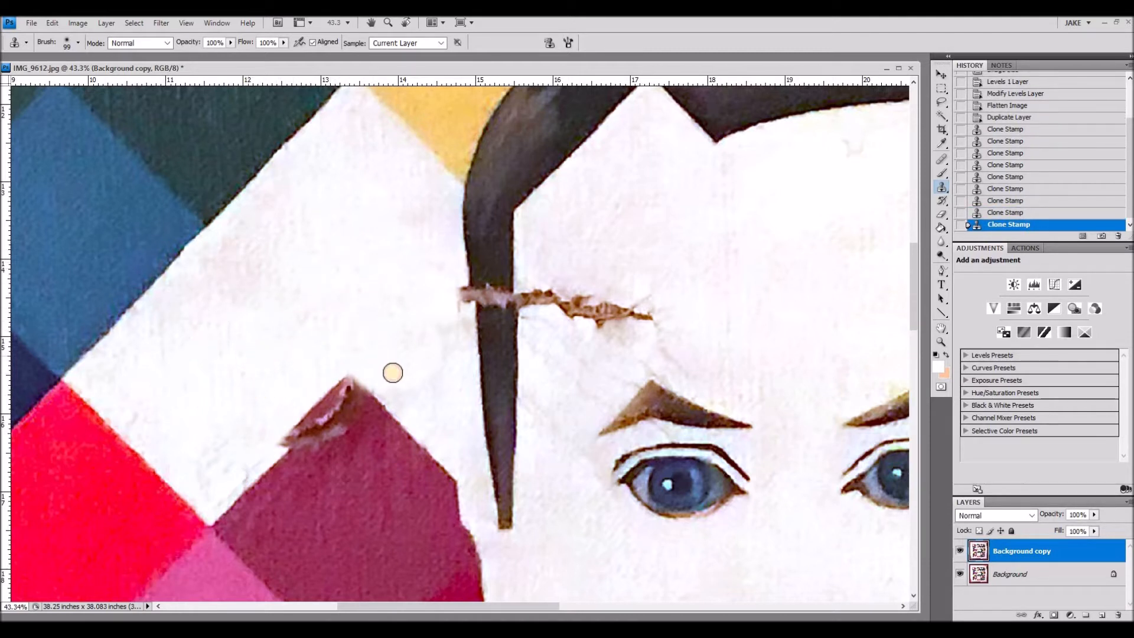
pyautogui.moveTo(381, 375); pyautogui.dragTo(278, 370)
pyautogui.keyDown('alt'); pyautogui.click(257, 375); pyautogui.keyUp('alt')
pyautogui.moveTo(385, 336)
pyautogui.mouseDown()
pyautogui.moveTo(437, 297)
pyautogui.moveTo(447, 328)
pyautogui.mouseUp()
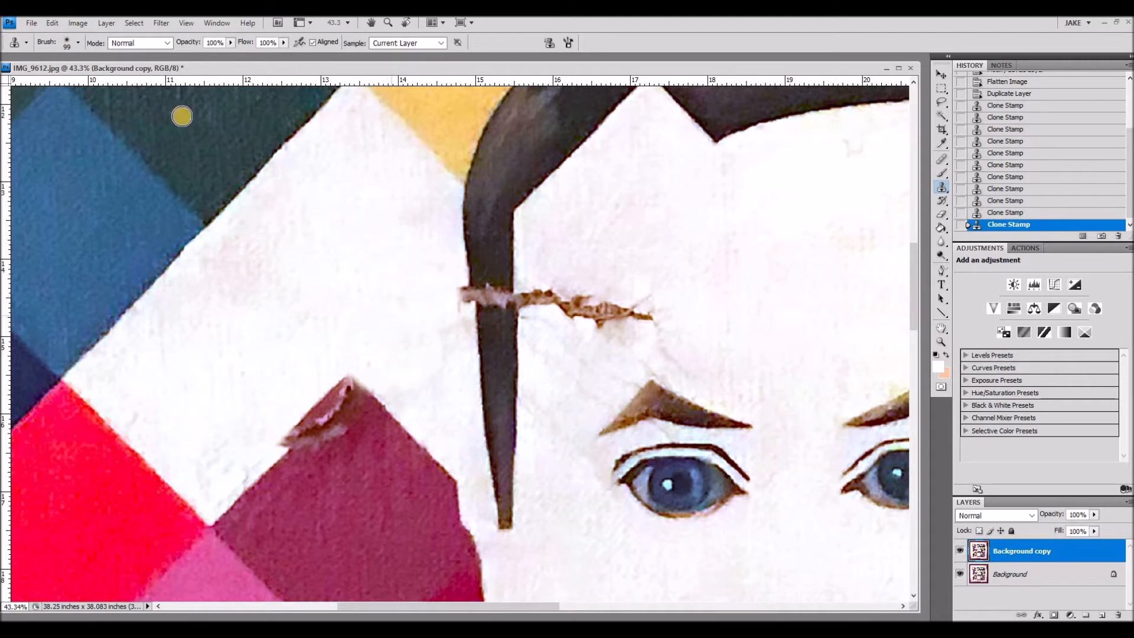
# Try Clone Stamp dabs with different brush hardness on the white canvas, and undo the magenta dab
pyautogui.click(76, 42)
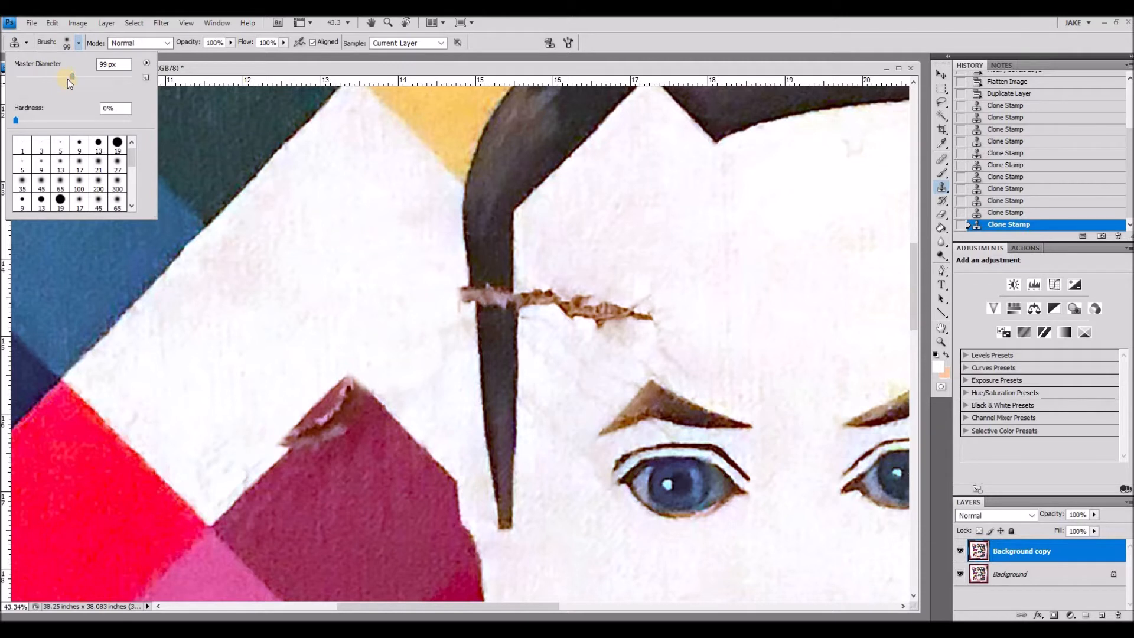
pyautogui.click(36, 110)
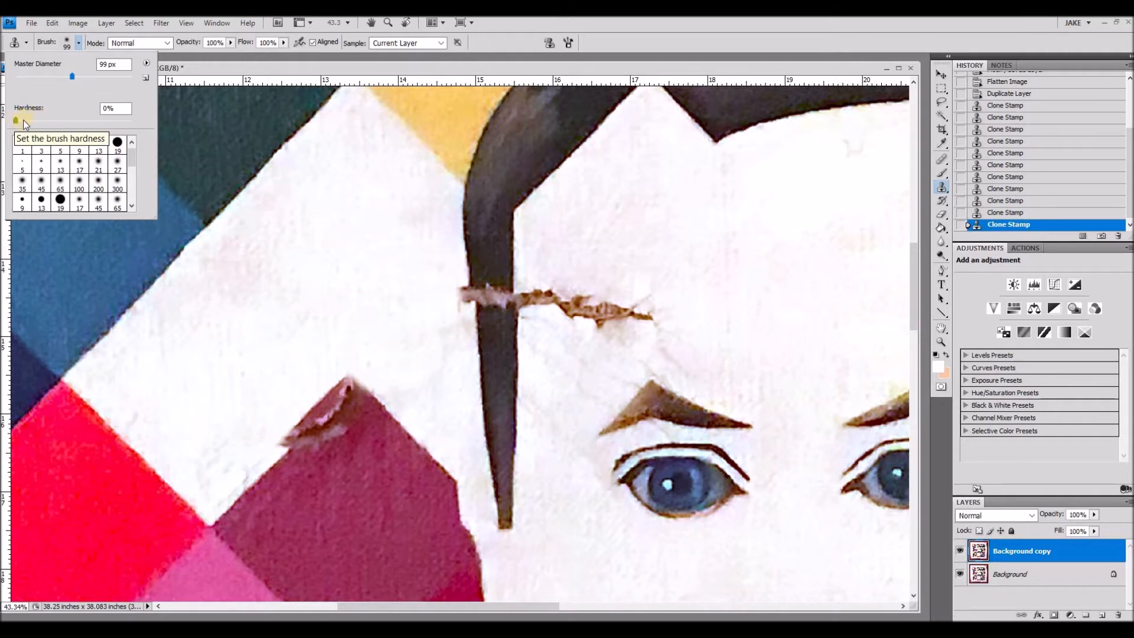
pyautogui.click(104, 112)
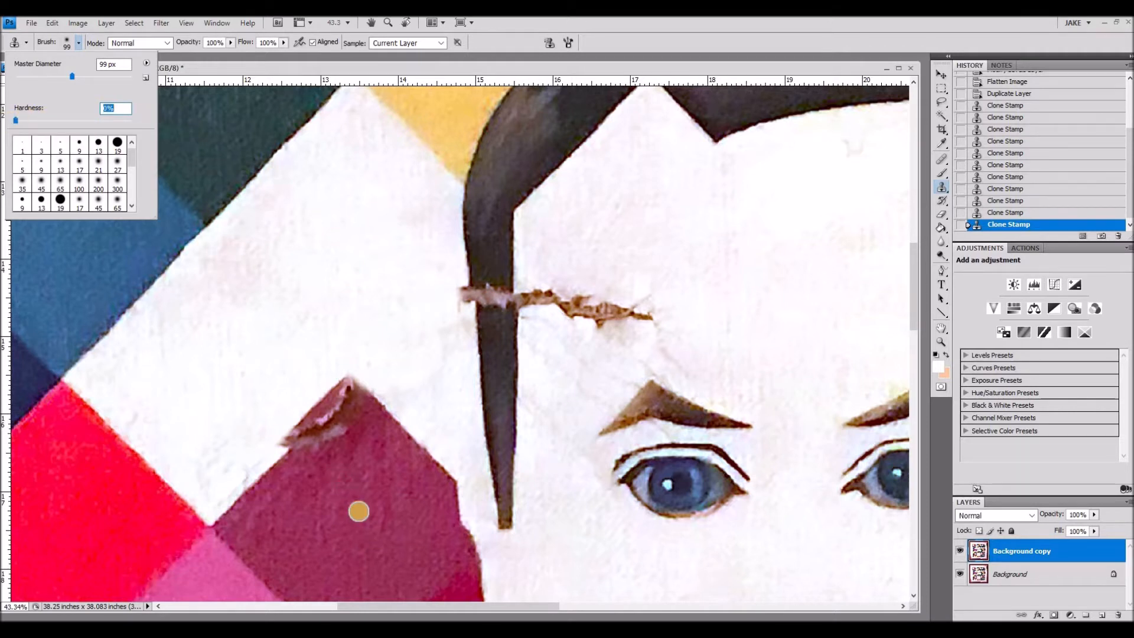
pyautogui.press('Return')
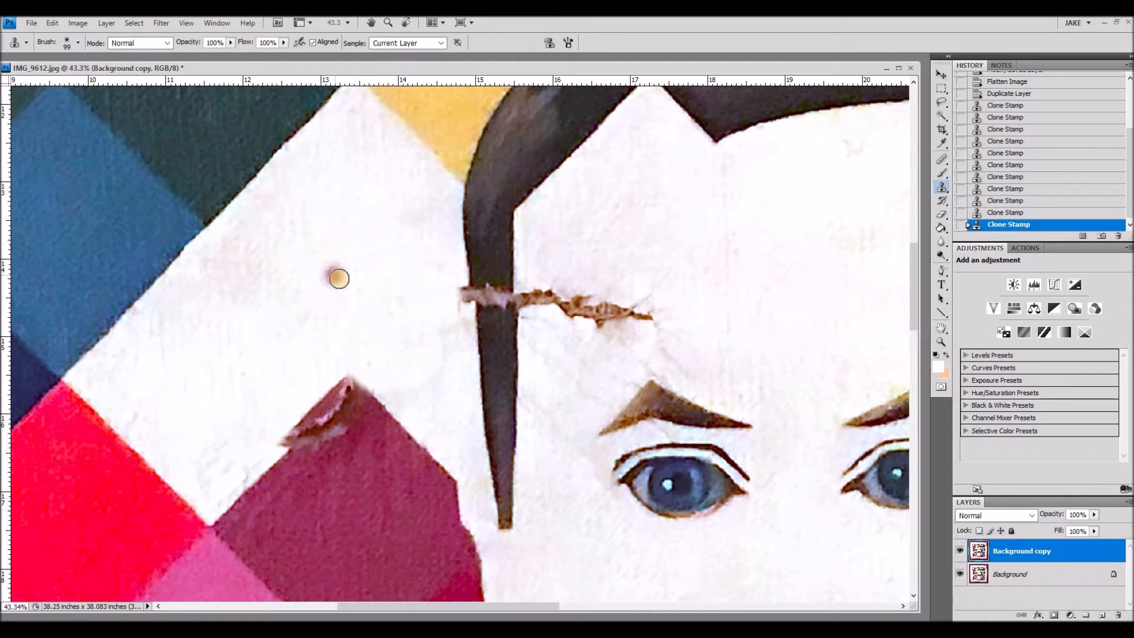
pyautogui.click(339, 269)
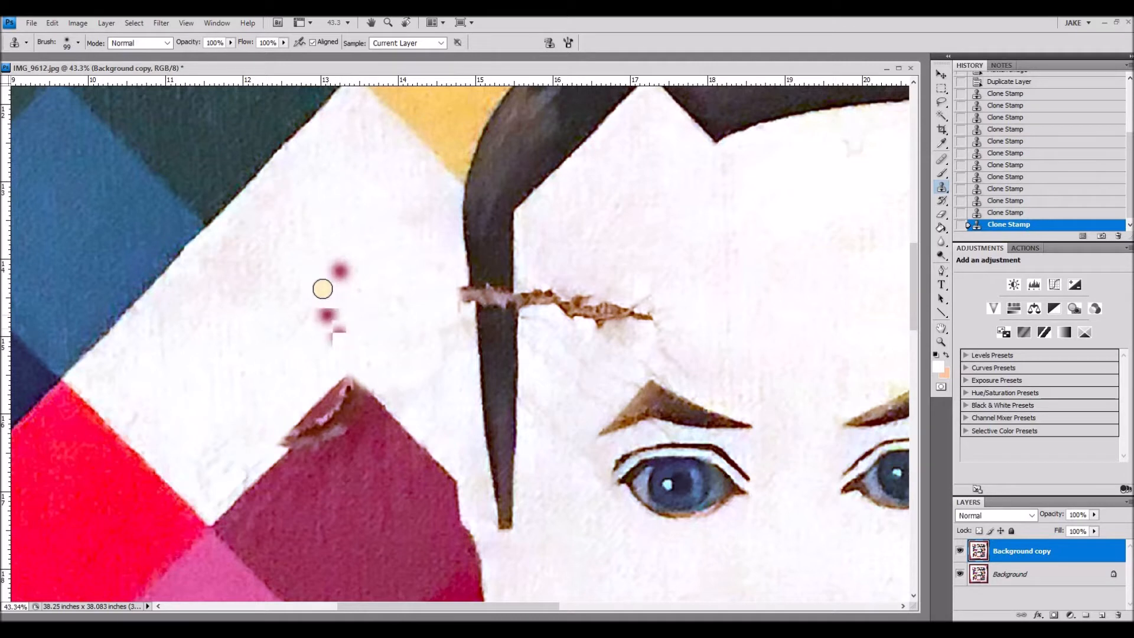
pyautogui.click(26, 42)
pyautogui.click(78, 42)
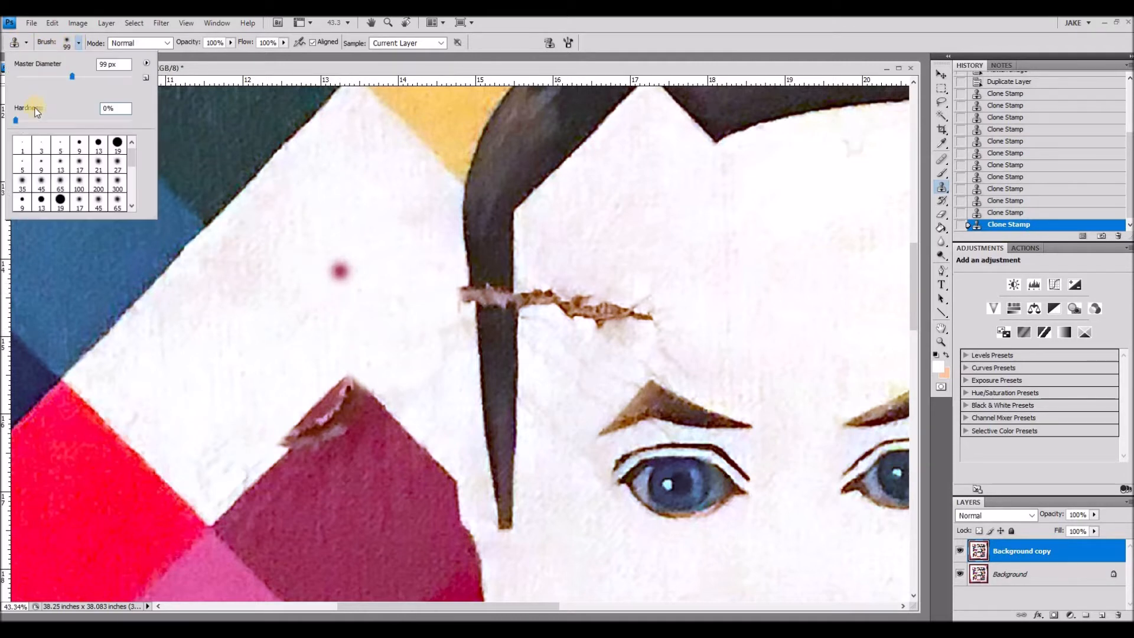
pyautogui.click(258, 314)
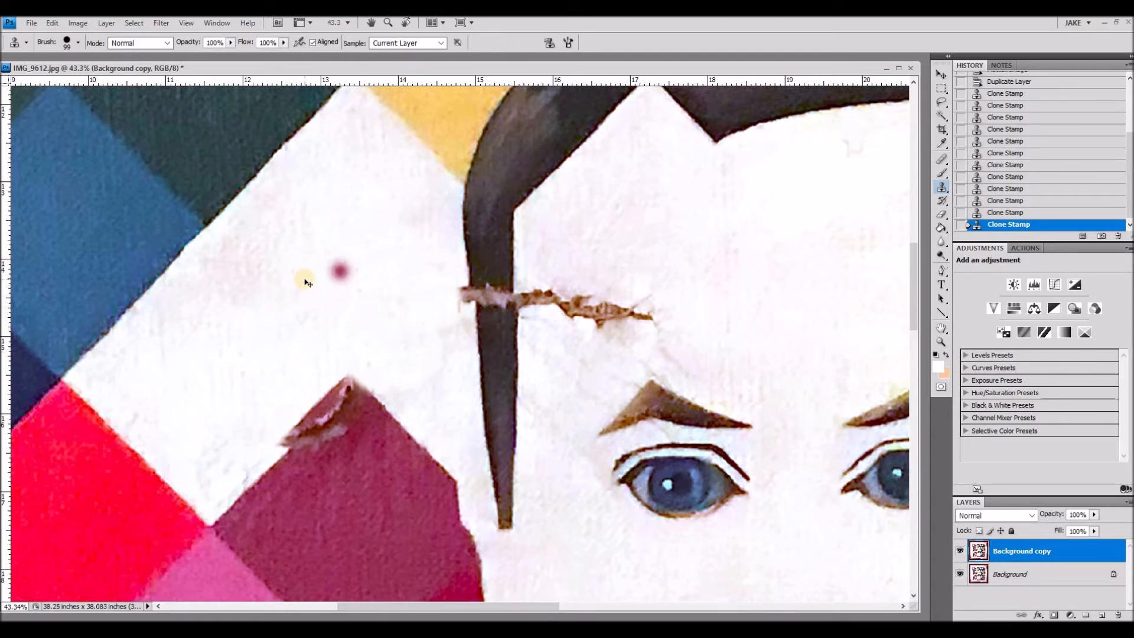
pyautogui.hotkey('ctrl', 'z')
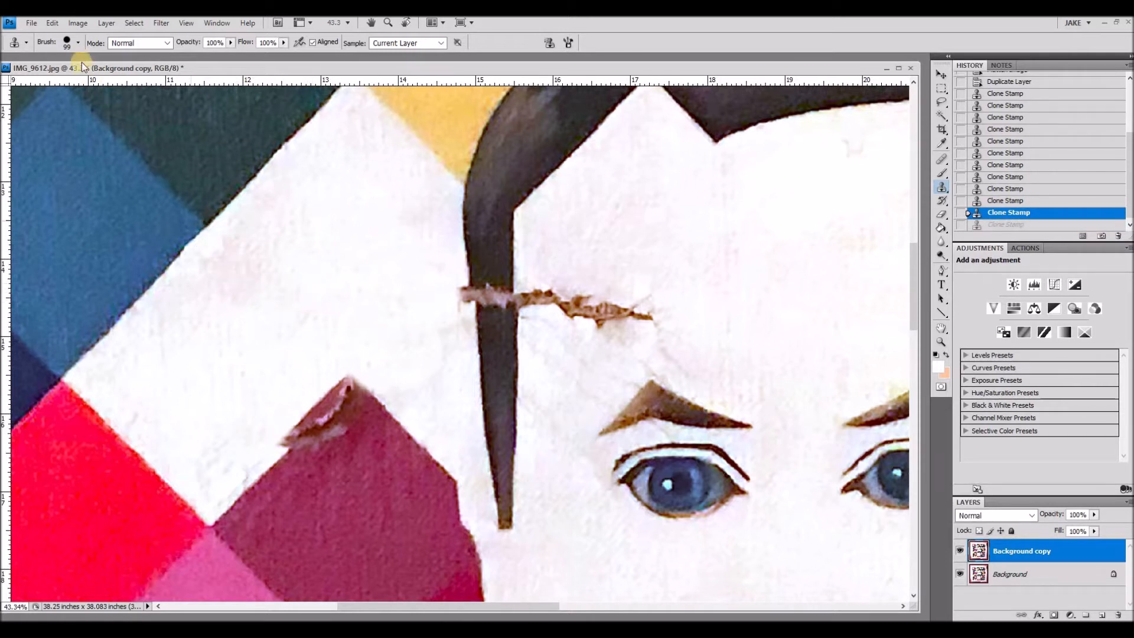
# Set the Clone Stamp brush hardness to 0% and clone white canvas over the tear's frayed edge left of the hair strand
pyautogui.click(78, 42)
pyautogui.moveTo(131, 121); pyautogui.dragTo(92, 121)
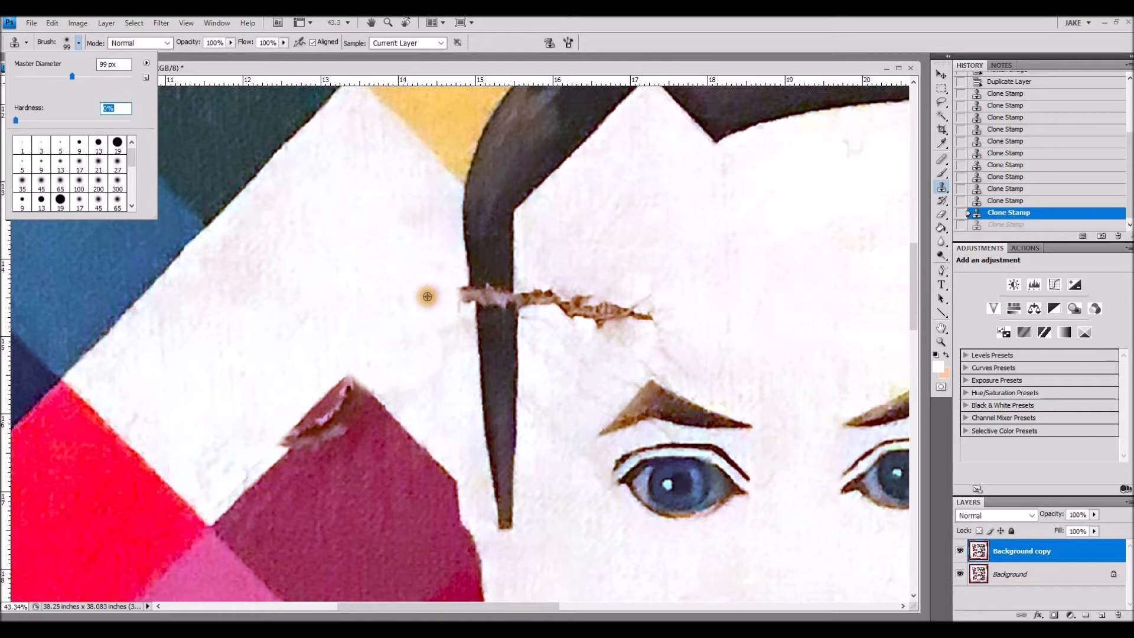
pyautogui.keyDown('alt'); pyautogui.click(397, 294); pyautogui.keyUp('alt')
pyautogui.press('Return')
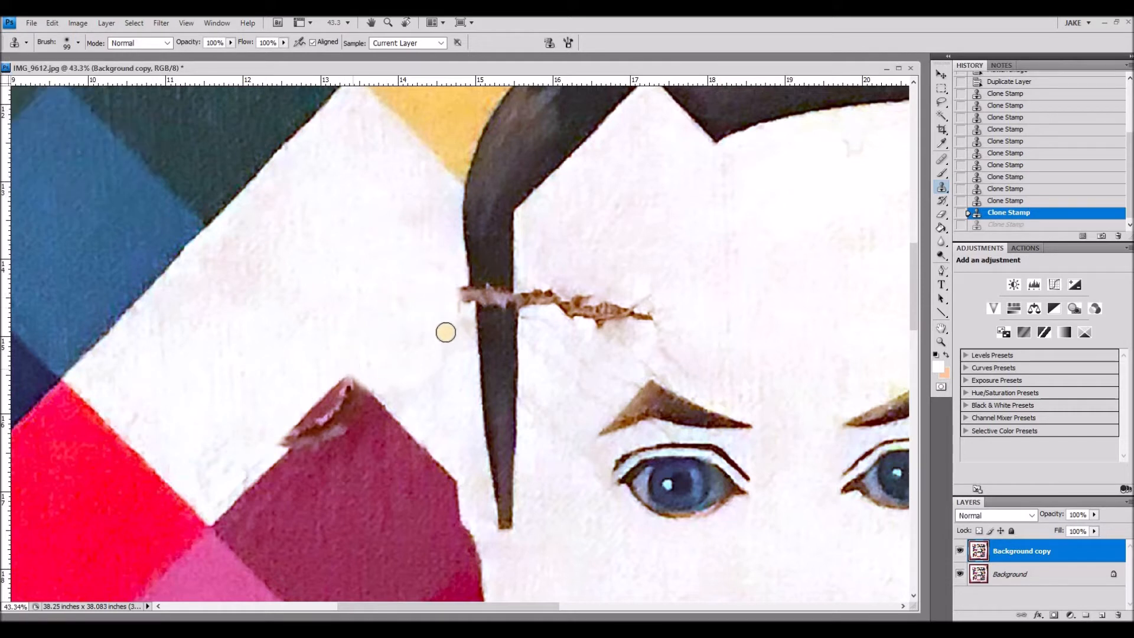
pyautogui.moveTo(451, 320)
pyautogui.mouseDown()
pyautogui.moveTo(455, 287)
pyautogui.moveTo(463, 310)
pyautogui.moveTo(464, 295)
pyautogui.mouseUp()
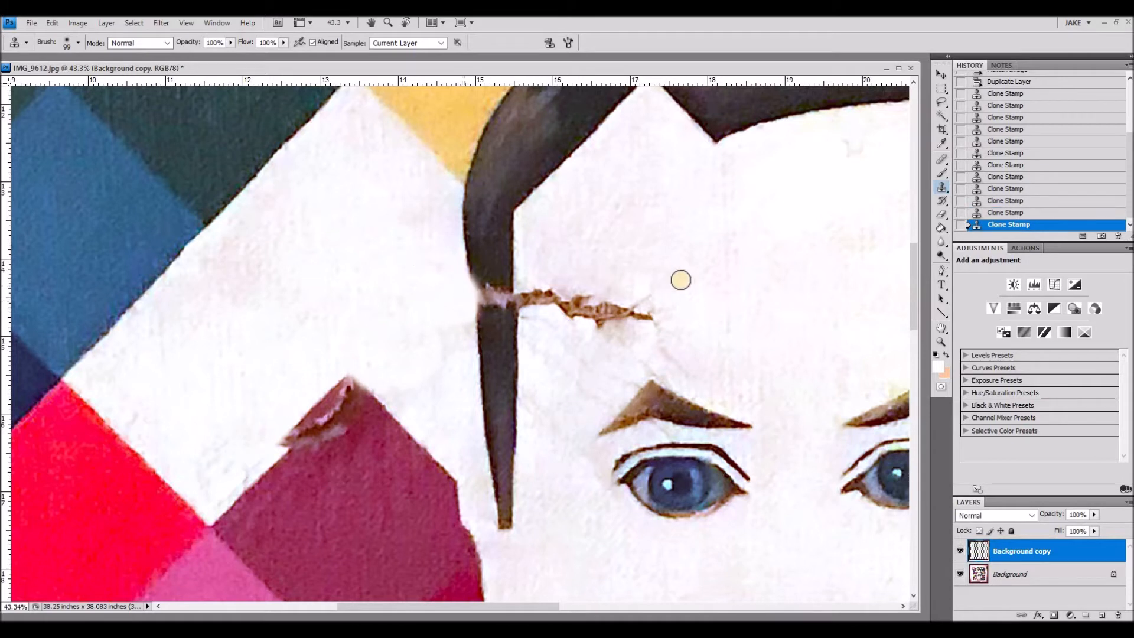
# Clone clean forehead canvas over the outer end of the tear and the creases between it and the eyebrow
pyautogui.moveTo(664, 321)
pyautogui.mouseDown()
pyautogui.moveTo(644, 297)
pyautogui.moveTo(635, 313)
pyautogui.moveTo(670, 249)
pyautogui.moveTo(649, 300)
pyautogui.moveTo(615, 322)
pyautogui.moveTo(601, 295)
pyautogui.moveTo(579, 308)
pyautogui.mouseUp()
pyautogui.keyDown('alt'); pyautogui.click(649, 300); pyautogui.keyUp('alt')
pyautogui.moveTo(635, 339)
pyautogui.mouseDown()
pyautogui.moveTo(694, 365)
pyautogui.moveTo(662, 358)
pyautogui.moveTo(677, 368)
pyautogui.moveTo(648, 363)
pyautogui.moveTo(676, 375)
pyautogui.moveTo(635, 366)
pyautogui.moveTo(622, 383)
pyautogui.moveTo(655, 306)
pyautogui.moveTo(622, 390)
pyautogui.moveTo(644, 353)
pyautogui.moveTo(623, 379)
pyautogui.mouseUp()
pyautogui.keyDown('alt'); pyautogui.click(650, 306); pyautogui.keyUp('alt')
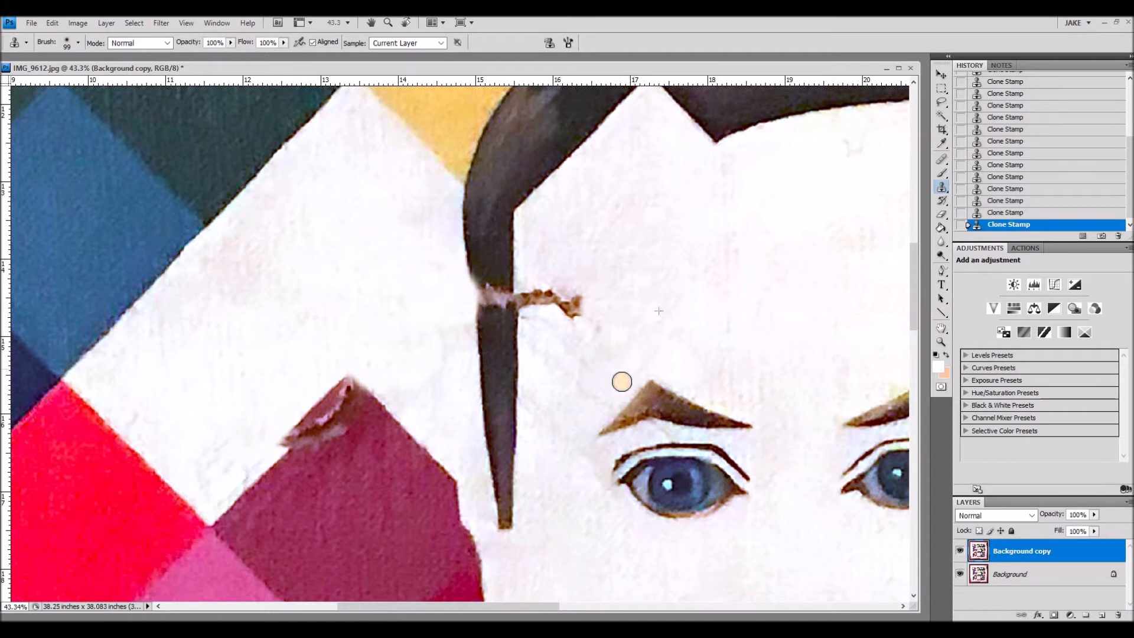
pyautogui.keyDown('alt'); pyautogui.click(683, 313); pyautogui.keyUp('alt')
pyautogui.moveTo(654, 308); pyautogui.dragTo(644, 244)
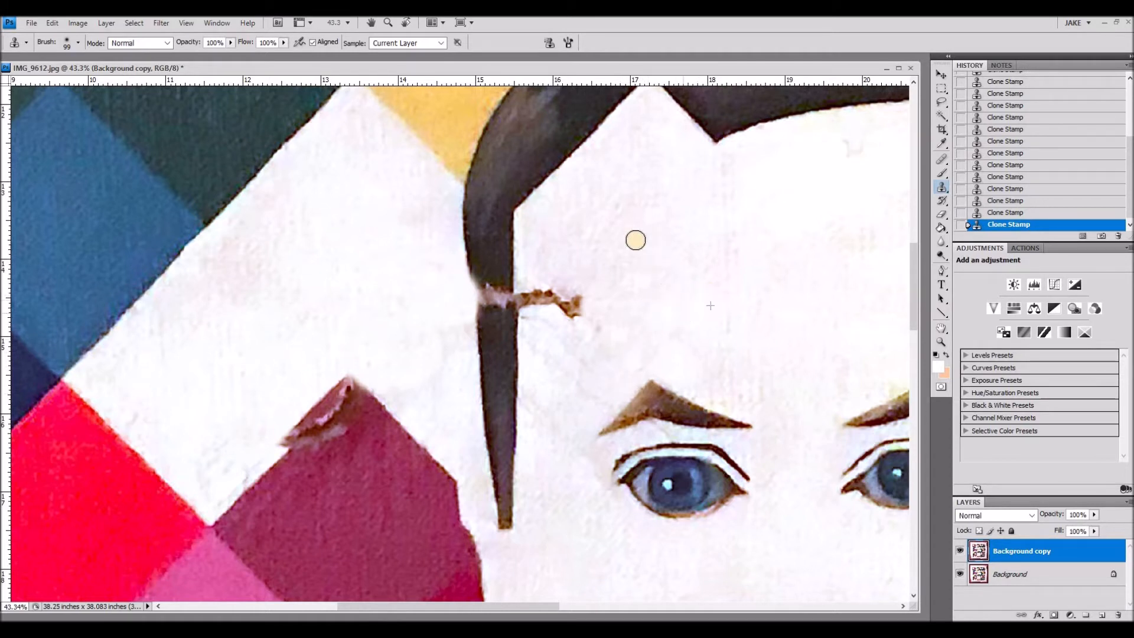
# Clone clean canvas over the rest of the forehead tear up to the hair strand's right edge
pyautogui.keyDown('alt'); pyautogui.click(615, 231); pyautogui.keyUp('alt')
pyautogui.moveTo(599, 300)
pyautogui.mouseDown()
pyautogui.moveTo(582, 321)
pyautogui.moveTo(571, 292)
pyautogui.moveTo(583, 312)
pyautogui.moveTo(573, 326)
pyautogui.moveTo(554, 298)
pyautogui.moveTo(597, 264)
pyautogui.moveTo(554, 276)
pyautogui.moveTo(545, 316)
pyautogui.moveTo(528, 298)
pyautogui.mouseUp()
pyautogui.keyDown('alt'); pyautogui.click(603, 278); pyautogui.keyUp('alt')
pyautogui.moveTo(610, 322); pyautogui.dragTo(588, 391)
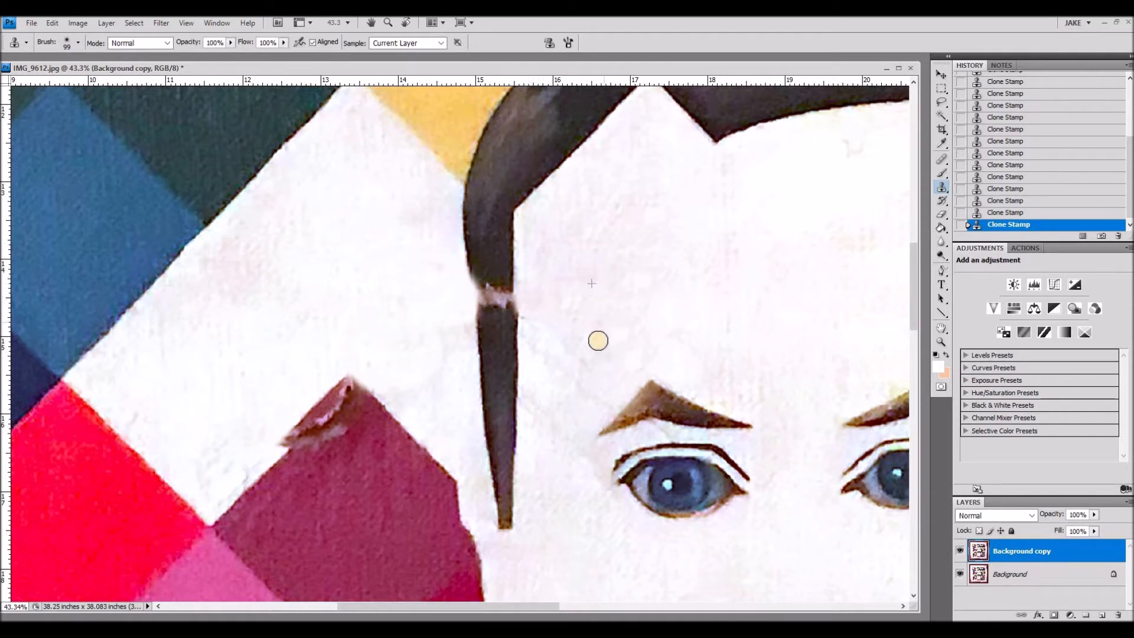
# Clone away the faint creases on the white skin between the hair strand and the nearby eyebrow
pyautogui.keyDown('alt'); pyautogui.click(552, 334); pyautogui.keyUp('alt')
pyautogui.moveTo(531, 368)
pyautogui.mouseDown()
pyautogui.moveTo(531, 321)
pyautogui.moveTo(561, 370)
pyautogui.moveTo(579, 367)
pyautogui.moveTo(568, 307)
pyautogui.mouseUp()
pyautogui.keyDown('alt'); pyautogui.click(567, 307); pyautogui.keyUp('alt')
pyautogui.moveTo(547, 357); pyautogui.dragTo(571, 386)
pyautogui.keyDown('alt'); pyautogui.click(591, 335); pyautogui.keyUp('alt')
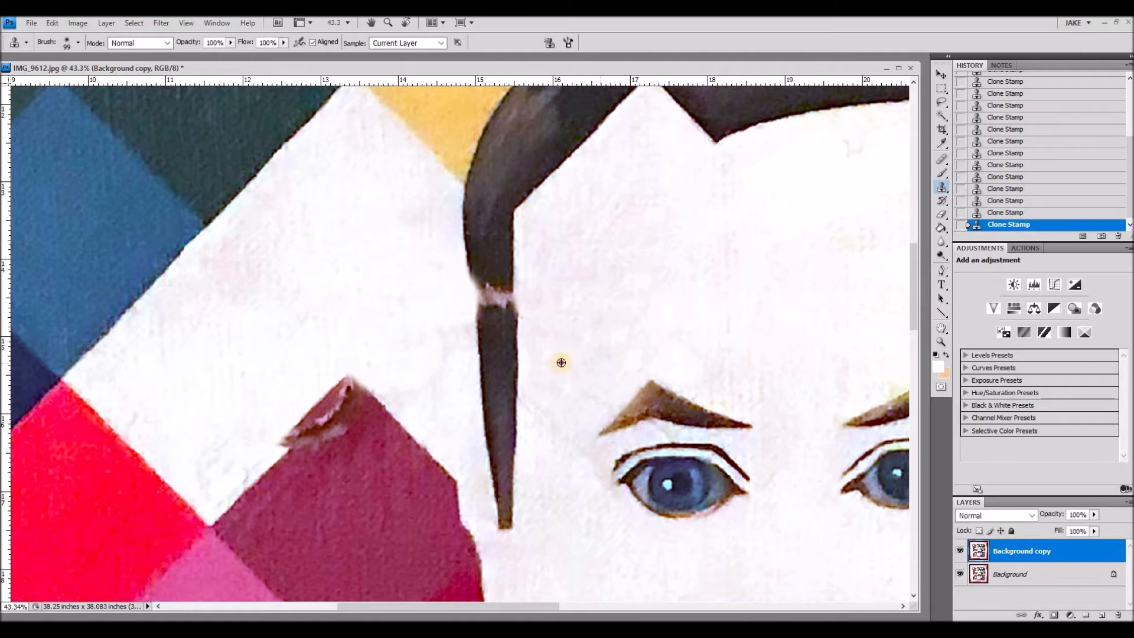
pyautogui.moveTo(600, 354); pyautogui.dragTo(619, 365)
pyautogui.keyDown('alt'); pyautogui.click(571, 370); pyautogui.keyUp('alt')
pyautogui.moveTo(611, 374); pyautogui.dragTo(642, 355)
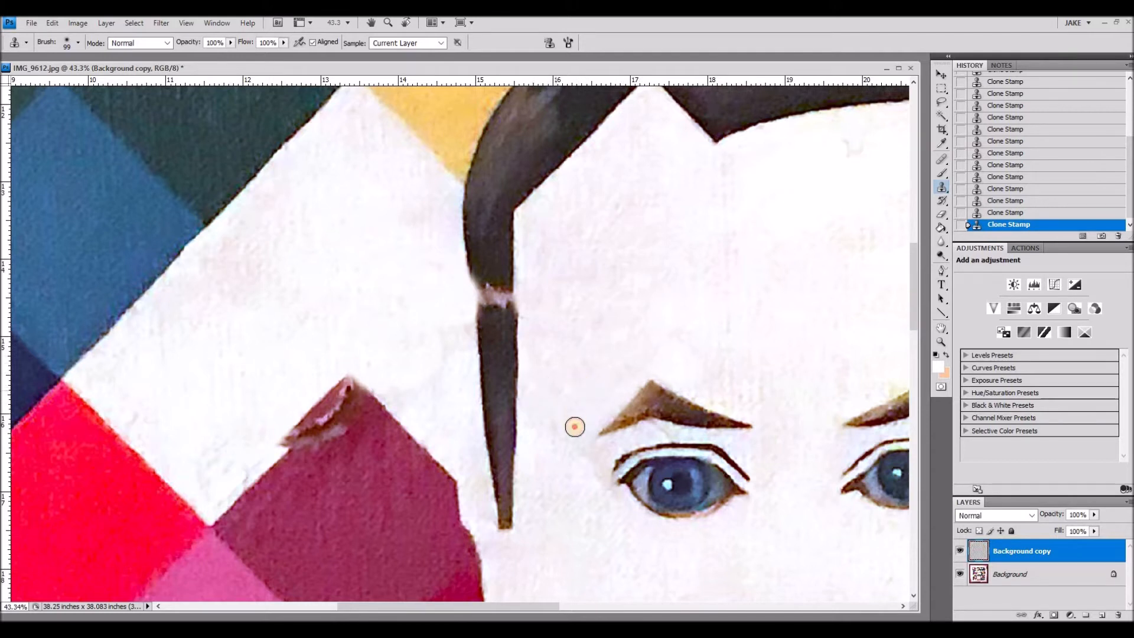
# Set the Clone Stamp brush diameter to 41 px and retouch the white skin between the eyebrow and the upper eyelid
pyautogui.click(654, 431)
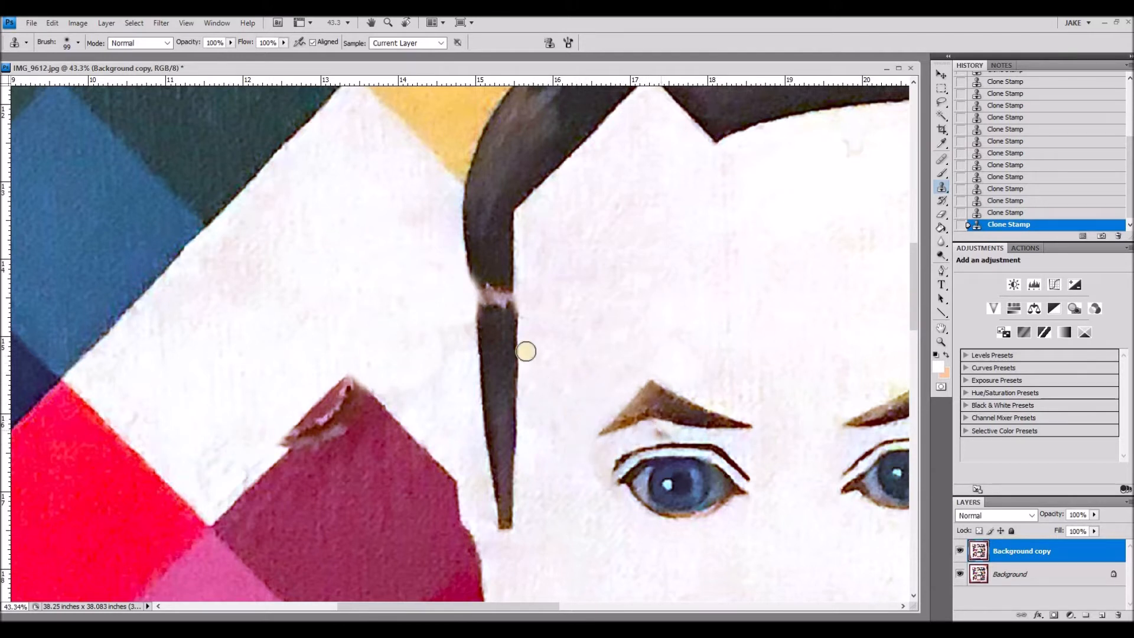
pyautogui.click(78, 43)
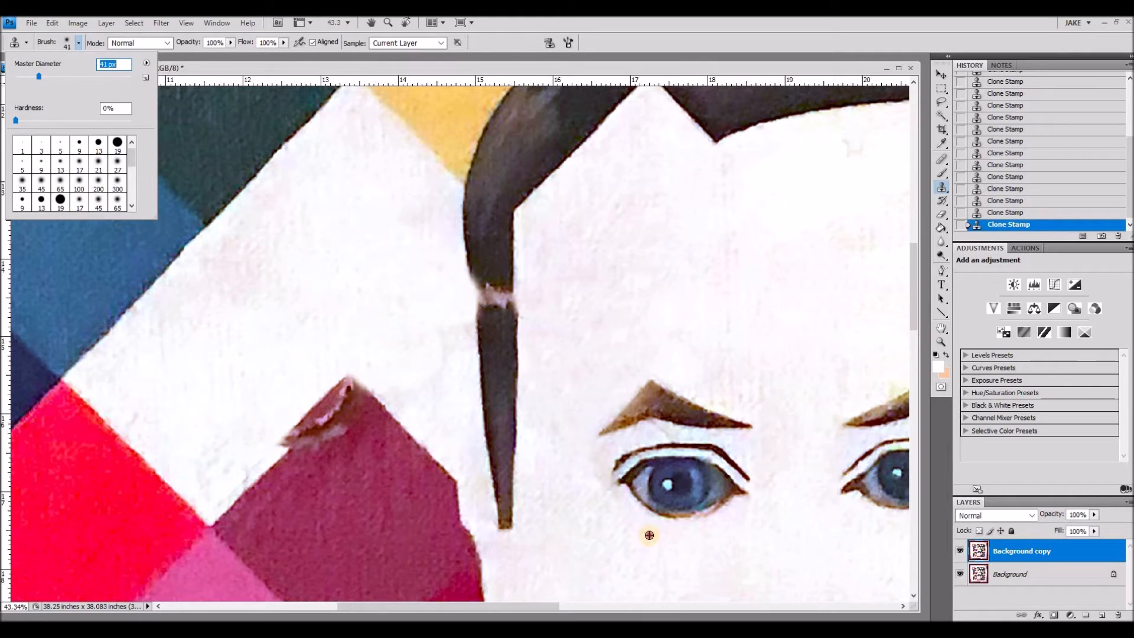
pyautogui.press('Return')
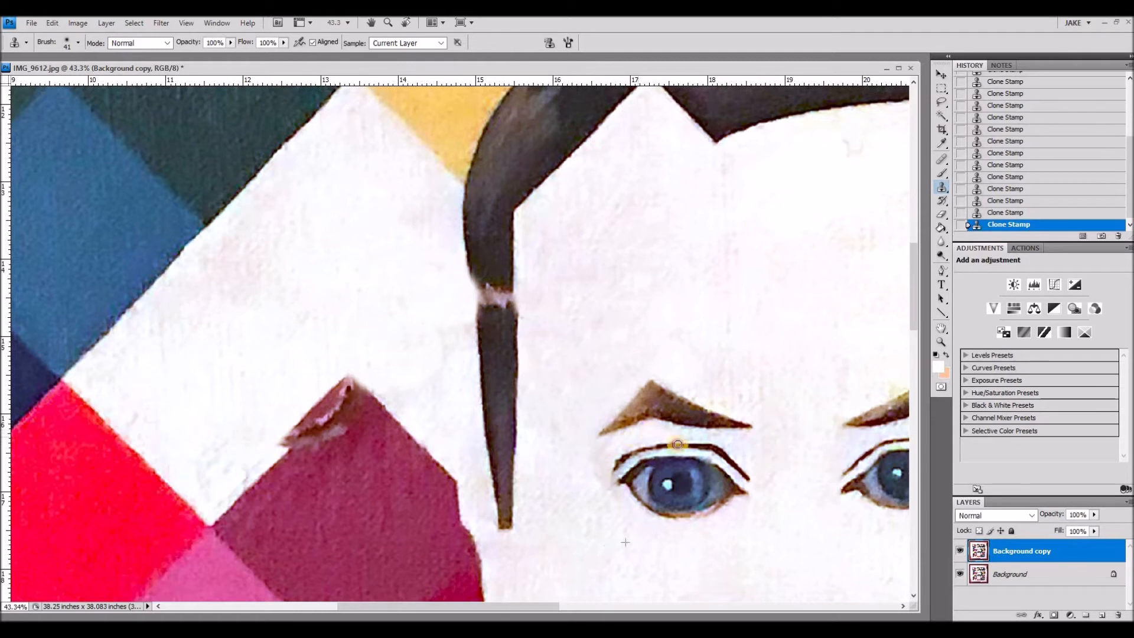
pyautogui.moveTo(676, 434); pyautogui.dragTo(705, 435)
pyautogui.click(721, 438)
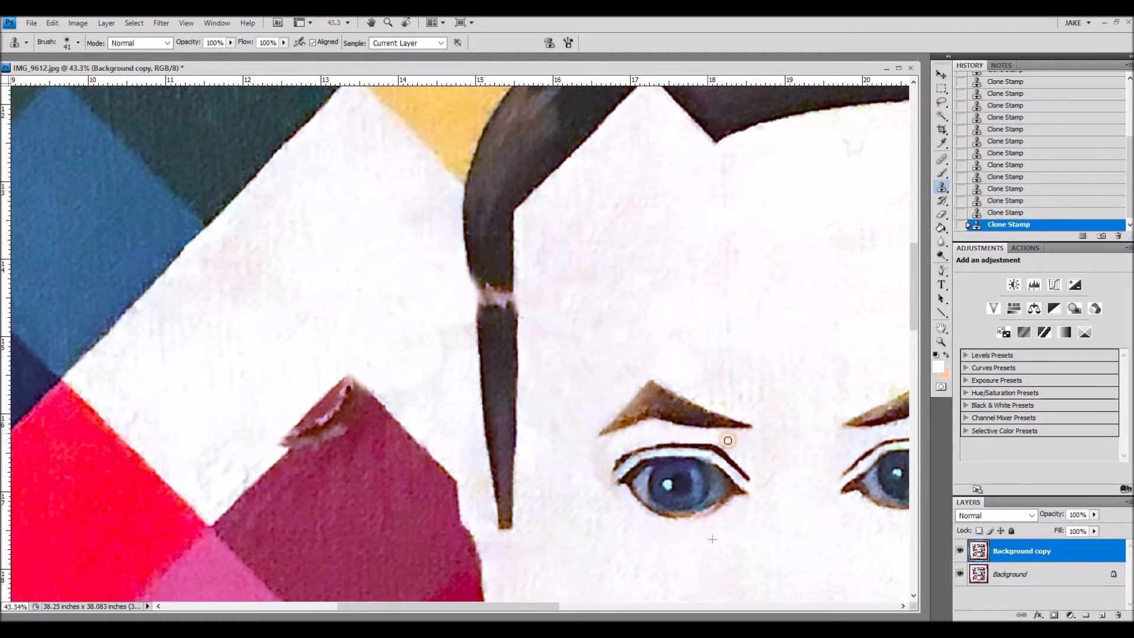
# Set the Clone Stamp brush diameter to 81 px and clone dark hair over the torn gap in the hair strand, undoing the last stroke
pyautogui.click(77, 43)
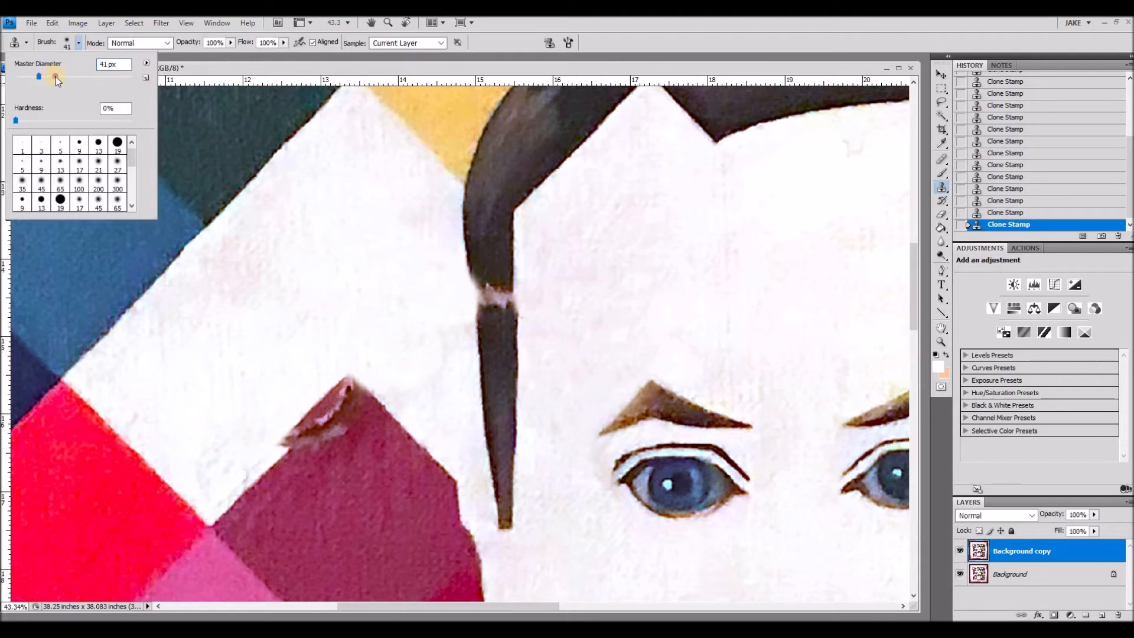
pyautogui.moveTo(90, 80); pyautogui.dragTo(62, 75)
pyautogui.keyDown('alt'); pyautogui.click(496, 253); pyautogui.keyUp('alt')
pyautogui.moveTo(497, 280)
pyautogui.mouseDown()
pyautogui.moveTo(499, 305)
pyautogui.moveTo(489, 248)
pyautogui.moveTo(484, 313)
pyautogui.mouseUp()
pyautogui.keyDown('alt'); pyautogui.click(490, 248); pyautogui.keyUp('alt')
pyautogui.click(476, 328)
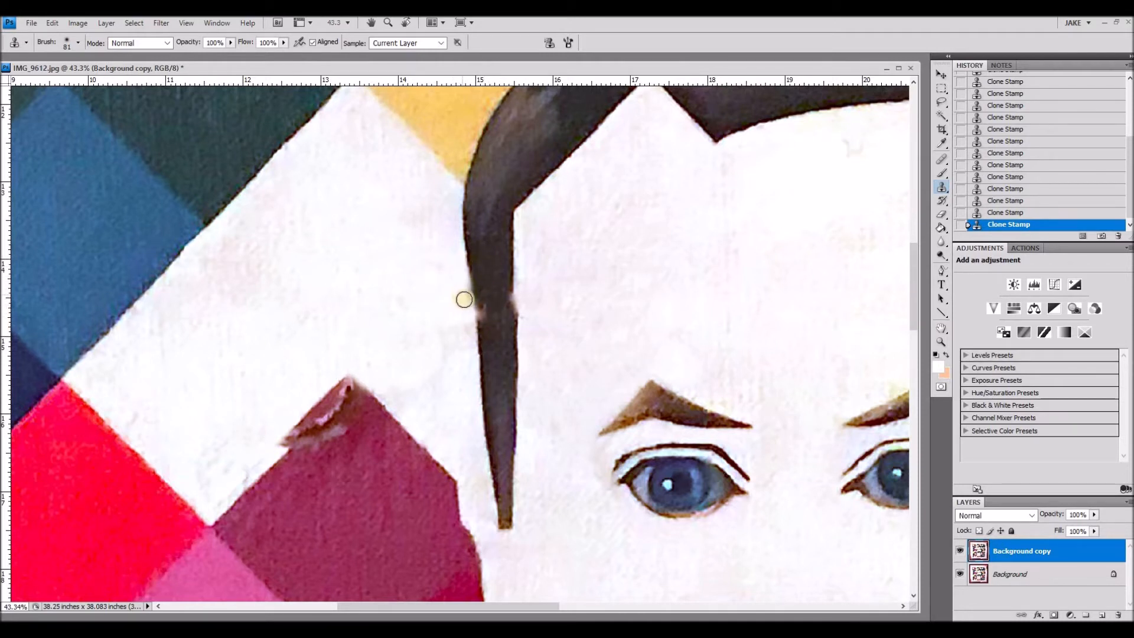
pyautogui.hotkey('ctrl', 'z')
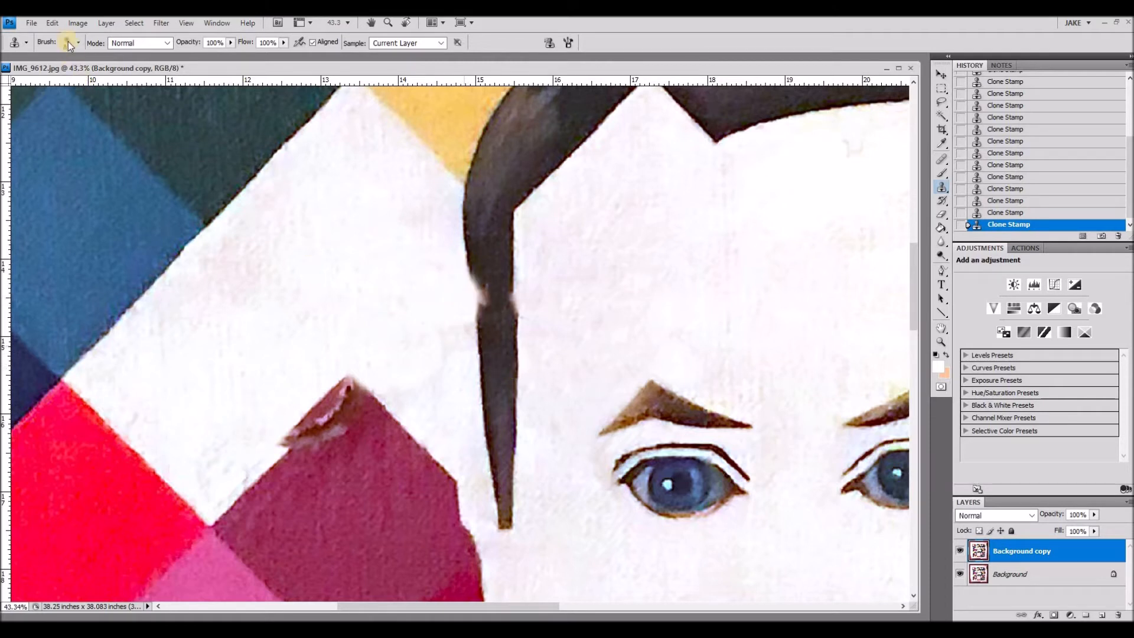
# Harden the clone brush and rebuild both edges of the hair strand across the repaired gap
pyautogui.rightClick(52, 104)
pyautogui.hotkey('shift', ']')
pyautogui.hotkey('shift', ']')
pyautogui.press('Return')
pyautogui.moveTo(487, 313)
pyautogui.mouseDown()
pyautogui.moveTo(487, 260)
pyautogui.moveTo(488, 344)
pyautogui.mouseUp()
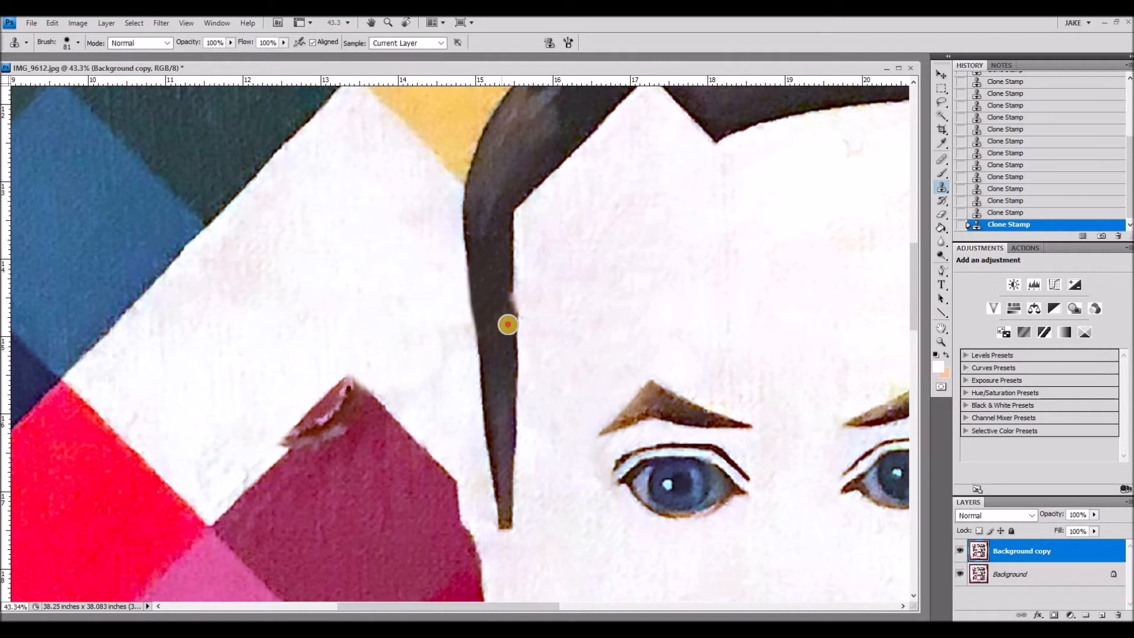
pyautogui.moveTo(505, 307); pyautogui.dragTo(498, 278)
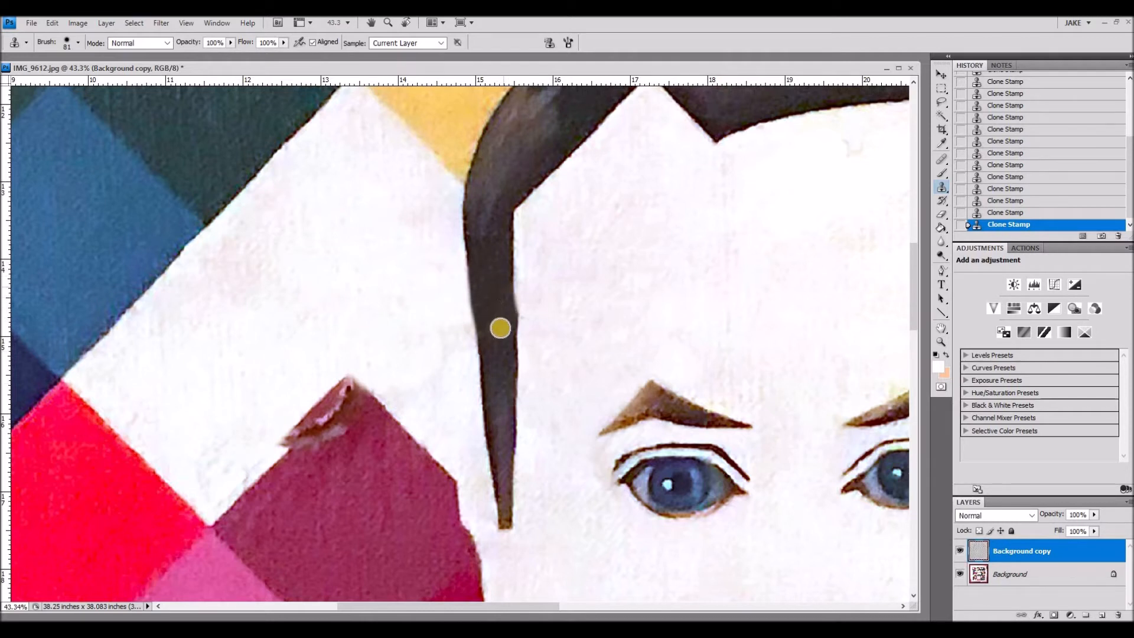
pyautogui.click(517, 459)
pyautogui.click(506, 291)
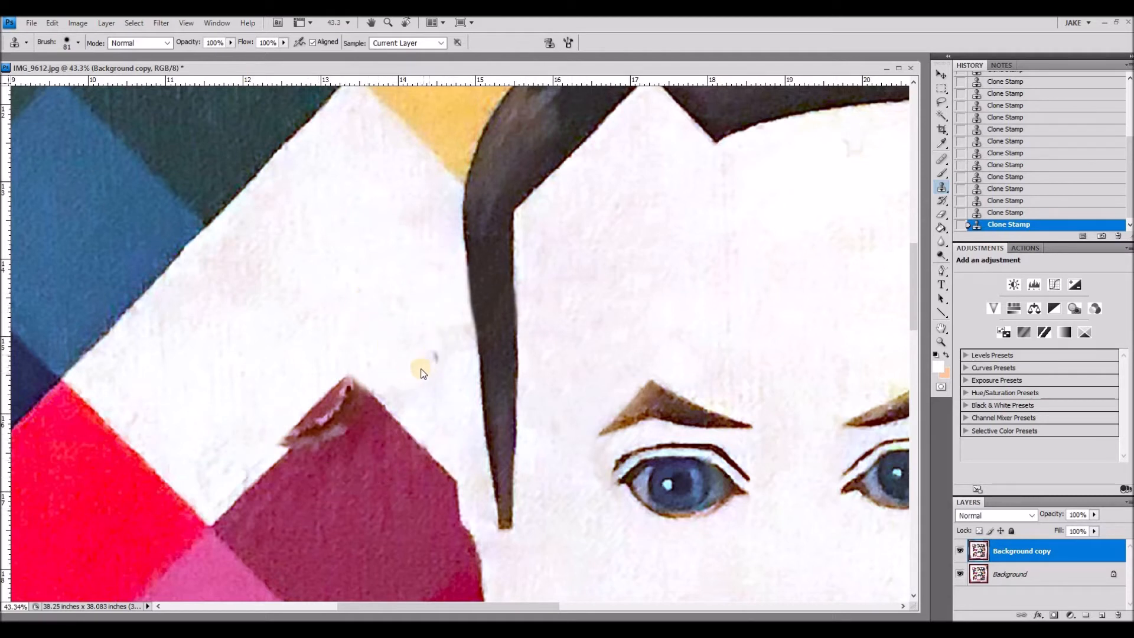
# Clone clean white canvas over the creases beside the hair strand and clean maroon over the tear at the maroon diamond's upper corner
pyautogui.keyDown('alt'); pyautogui.click(344, 306); pyautogui.keyUp('alt')
pyautogui.moveTo(446, 328)
pyautogui.mouseDown()
pyautogui.moveTo(446, 352)
pyautogui.moveTo(453, 345)
pyautogui.moveTo(412, 375)
pyautogui.mouseUp()
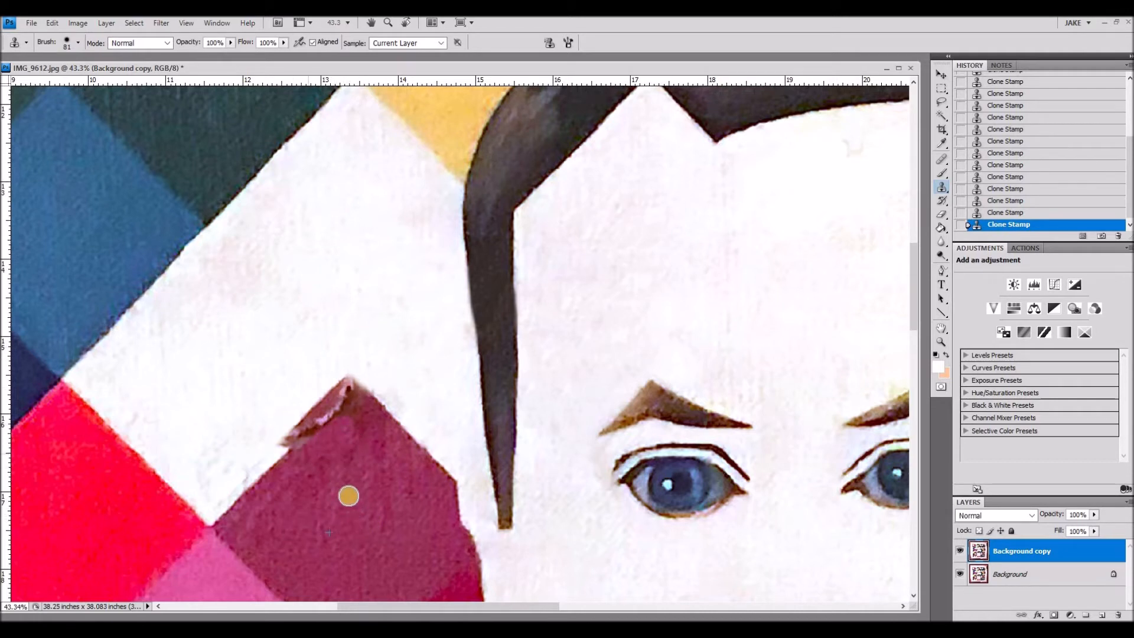
pyautogui.click(357, 406)
pyautogui.moveTo(378, 420); pyautogui.dragTo(352, 393)
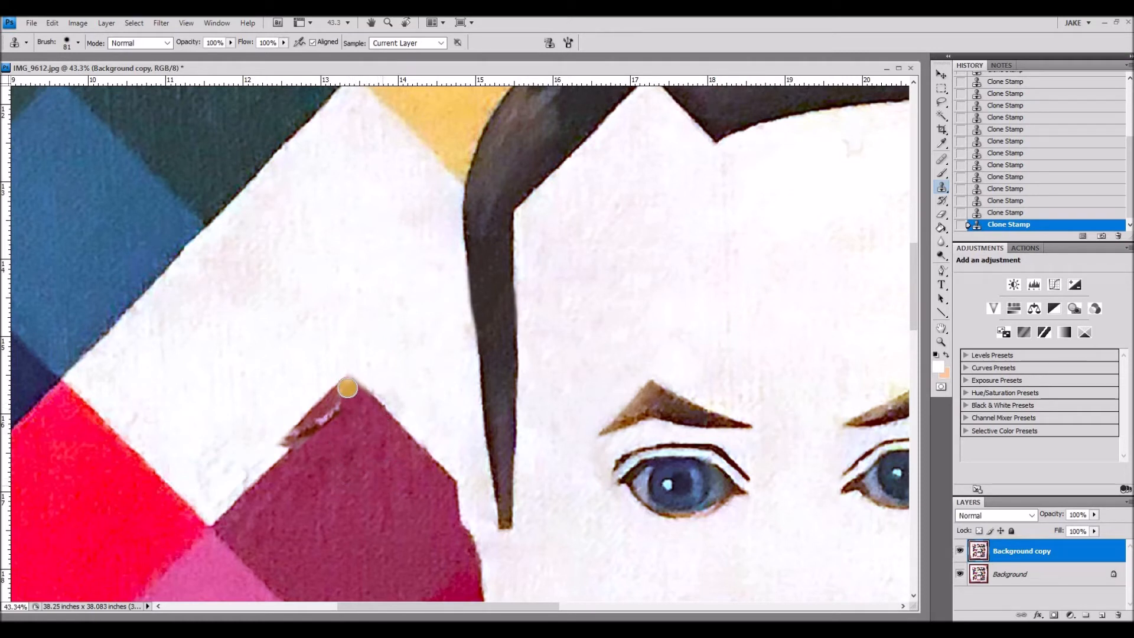
pyautogui.moveTo(340, 396)
pyautogui.mouseDown()
pyautogui.moveTo(305, 431)
pyautogui.moveTo(347, 386)
pyautogui.mouseUp()
pyautogui.moveTo(298, 441)
pyautogui.mouseDown()
pyautogui.moveTo(273, 470)
pyautogui.moveTo(342, 501)
pyautogui.mouseUp()
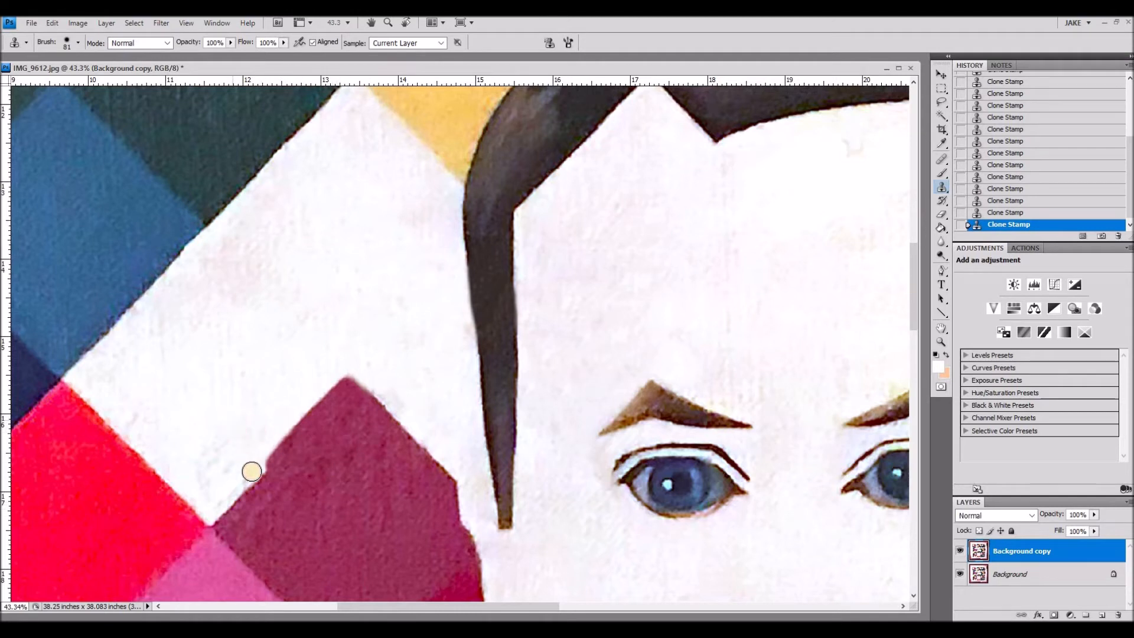
pyautogui.moveTo(257, 467)
pyautogui.mouseDown()
pyautogui.moveTo(352, 362)
pyautogui.moveTo(261, 409)
pyautogui.mouseUp()
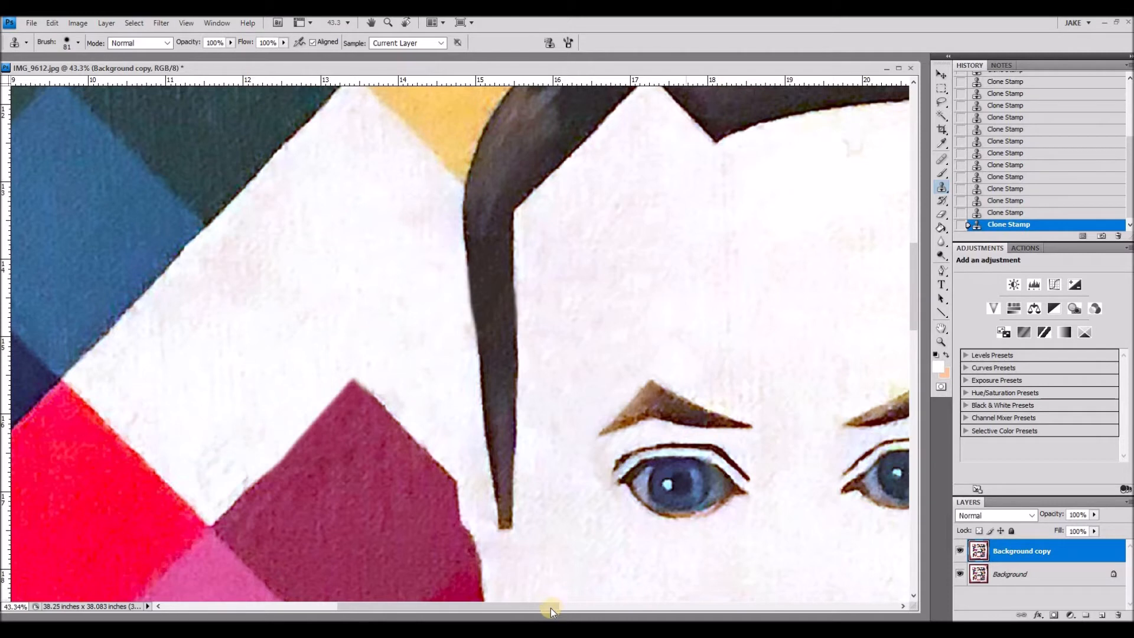
# Select the red diamond with the Magic Wand at tolerance 75 and move the selection outline onto the maroon diamond
pyautogui.moveTo(520, 608); pyautogui.dragTo(479, 608)
pyautogui.scroll(-3, 367, 427)
pyautogui.scroll(-3, 369, 425)
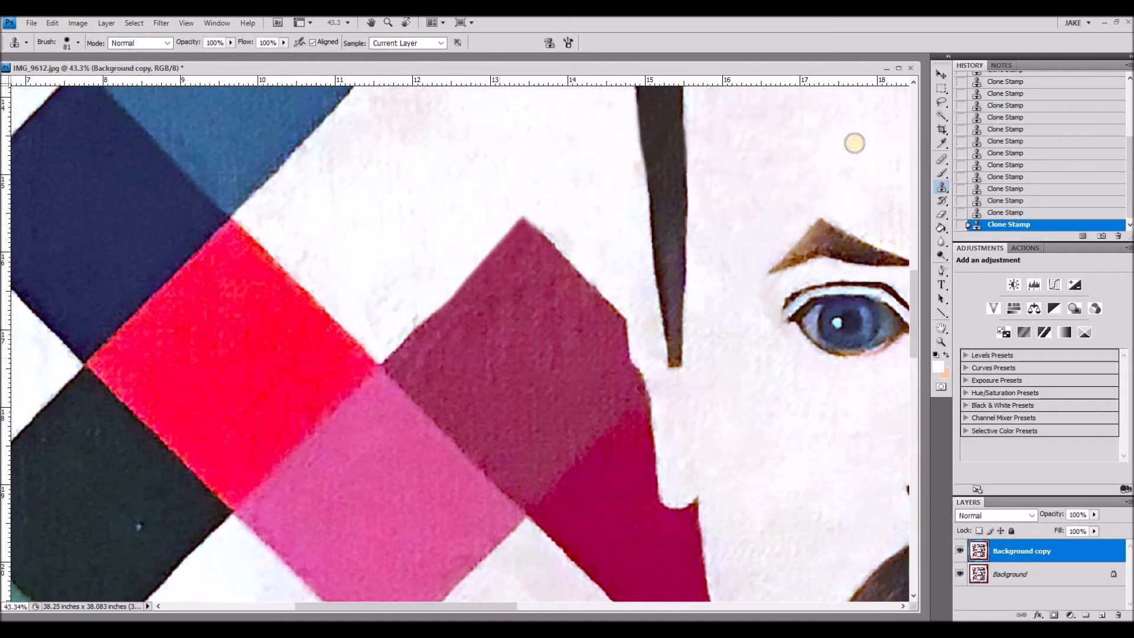
pyautogui.click(942, 115)
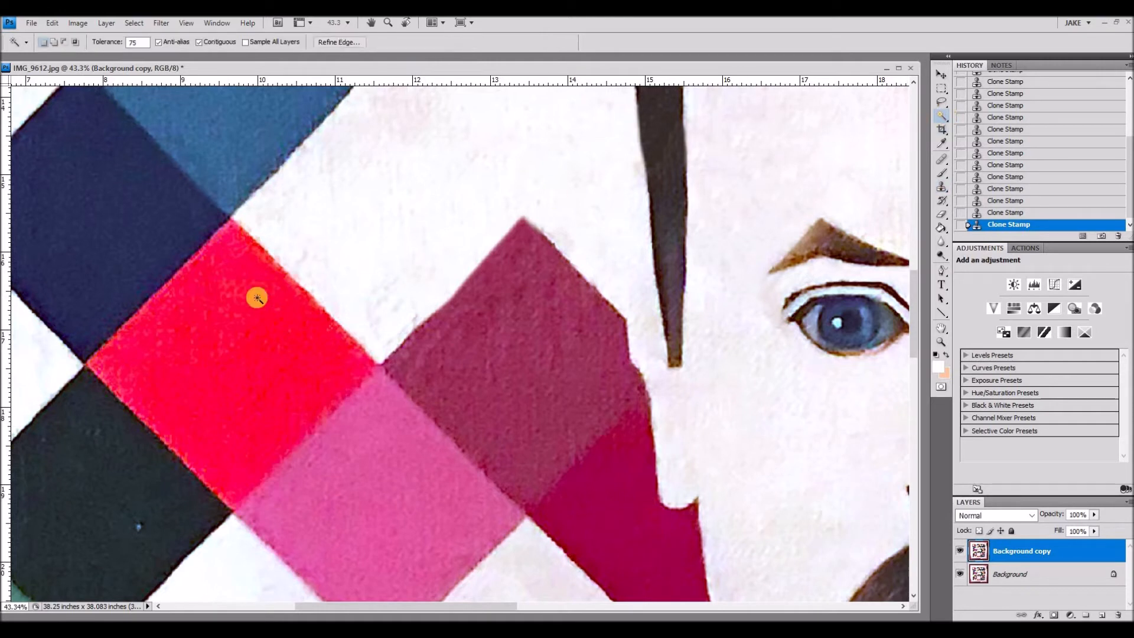
pyautogui.click(231, 350)
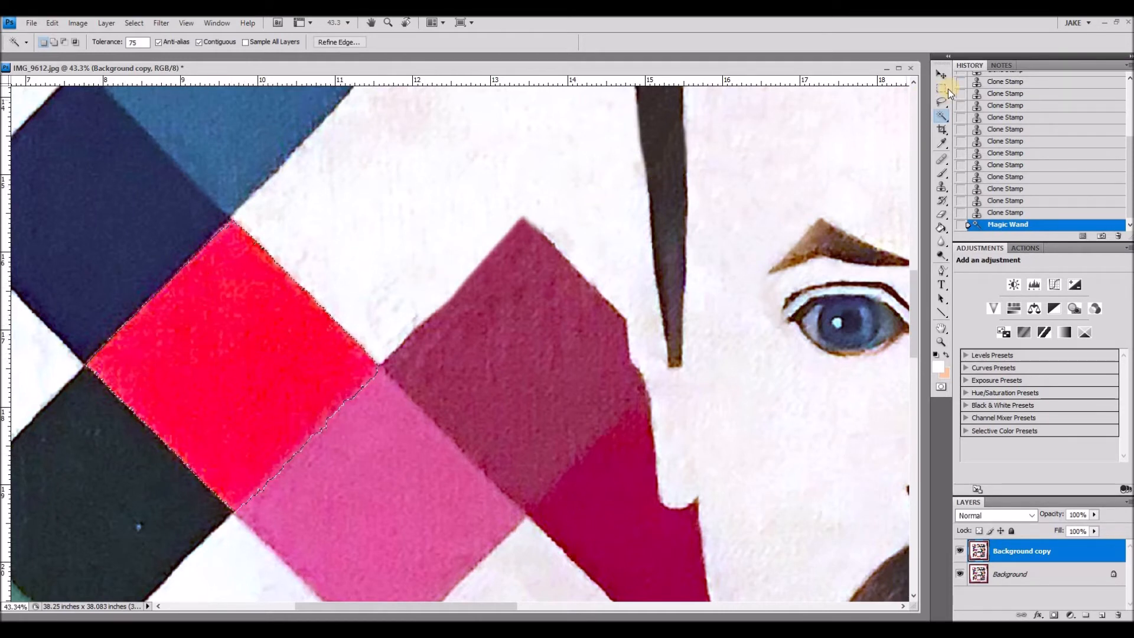
pyautogui.press('m')
pyautogui.moveTo(249, 367); pyautogui.dragTo(538, 365)
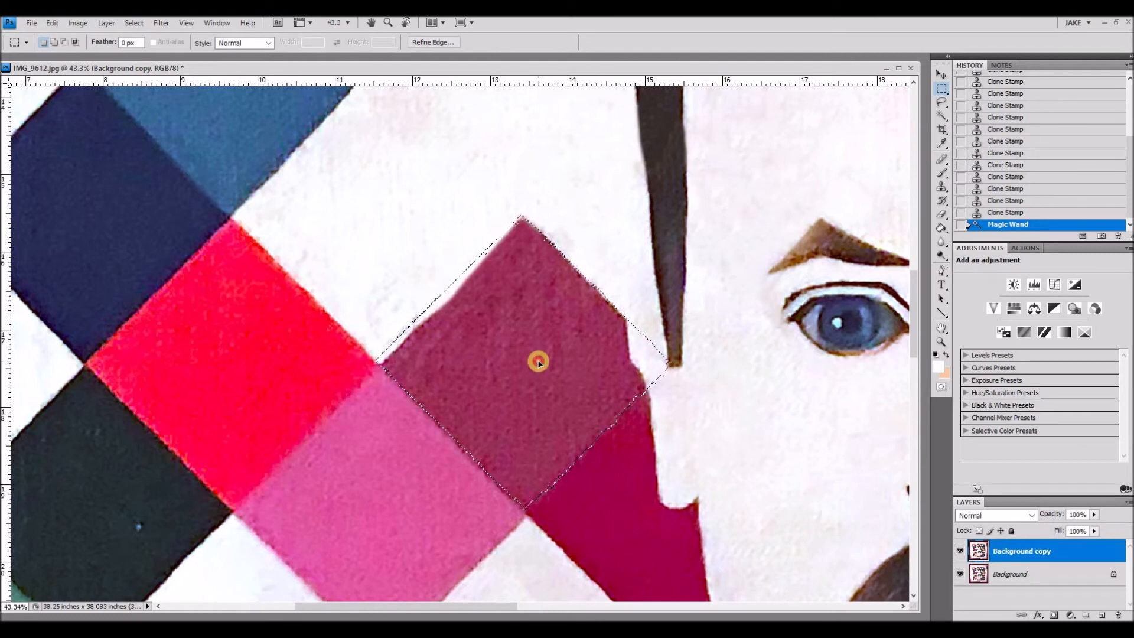
pyautogui.moveTo(541, 362); pyautogui.dragTo(540, 361)
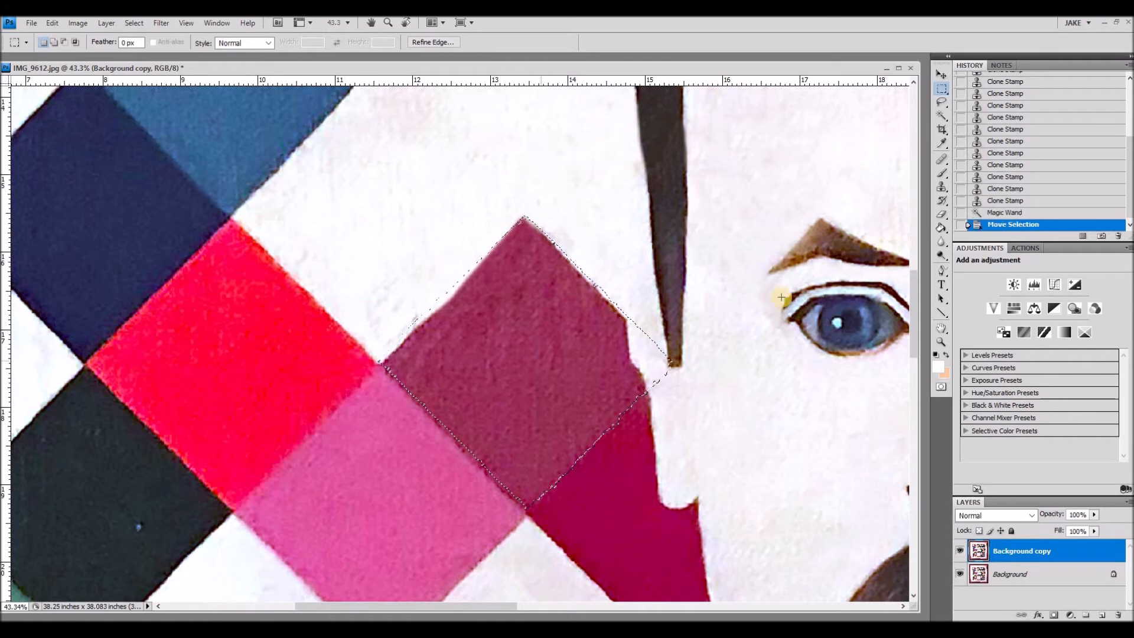
# Clone maroon inside the selection to straighten the diamond's upper-left edge and peak, and deselect
pyautogui.click(941, 188)
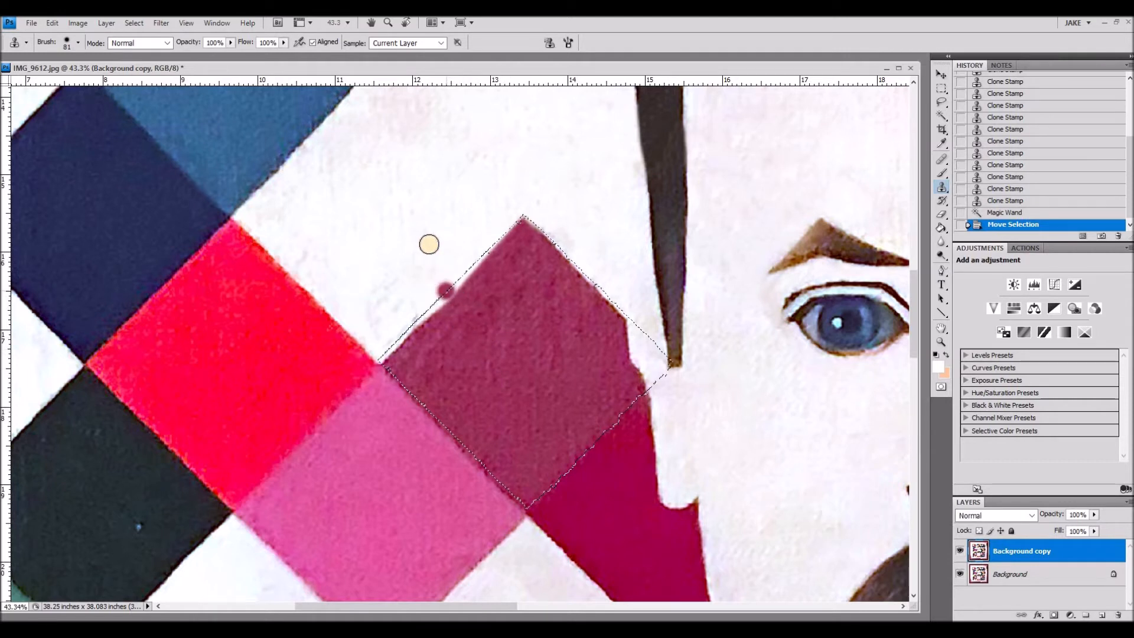
pyautogui.moveTo(511, 346)
pyautogui.mouseDown()
pyautogui.moveTo(463, 316)
pyautogui.moveTo(468, 284)
pyautogui.moveTo(416, 333)
pyautogui.moveTo(509, 231)
pyautogui.moveTo(451, 334)
pyautogui.moveTo(389, 355)
pyautogui.moveTo(443, 321)
pyautogui.mouseUp()
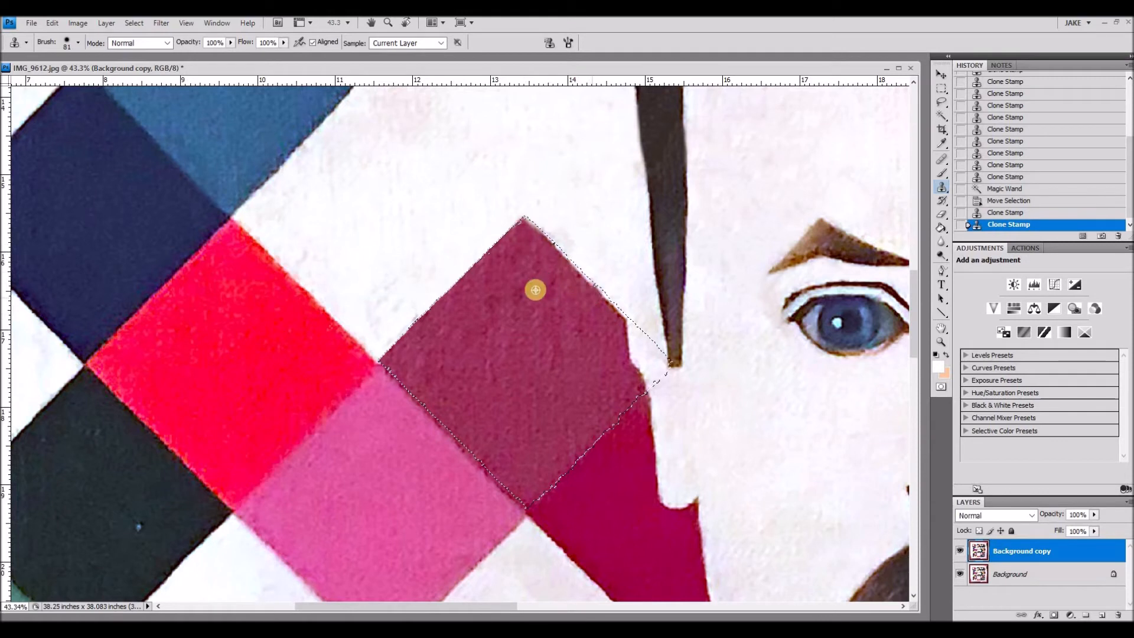
pyautogui.moveTo(528, 223)
pyautogui.mouseDown()
pyautogui.moveTo(506, 242)
pyautogui.moveTo(530, 232)
pyautogui.moveTo(537, 243)
pyautogui.mouseUp()
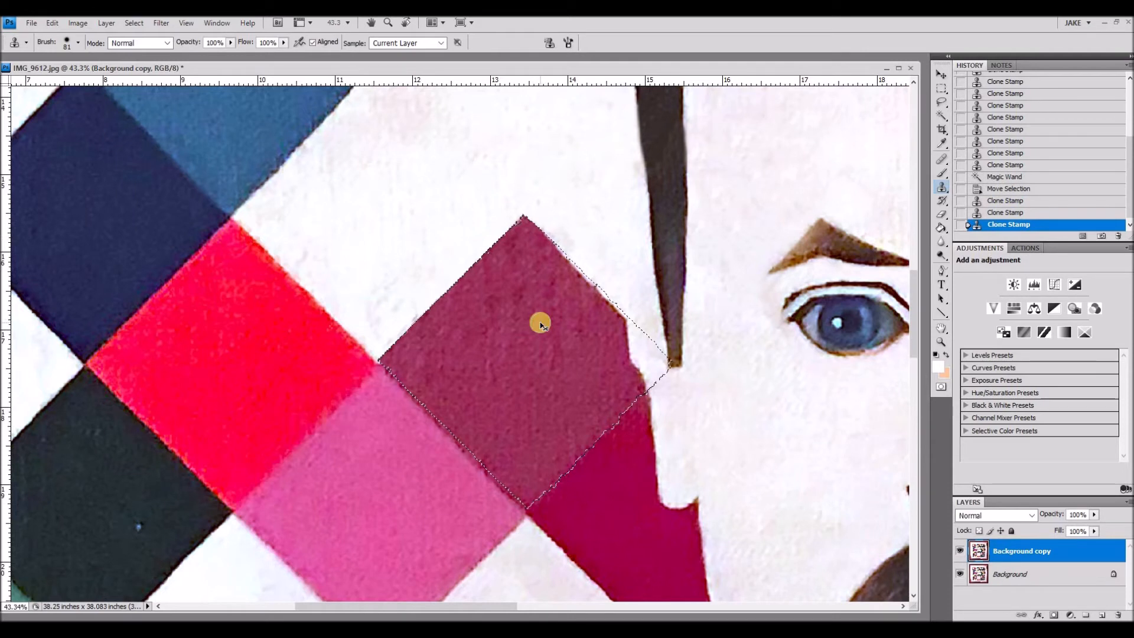
pyautogui.hotkey('ctrl', 'd')
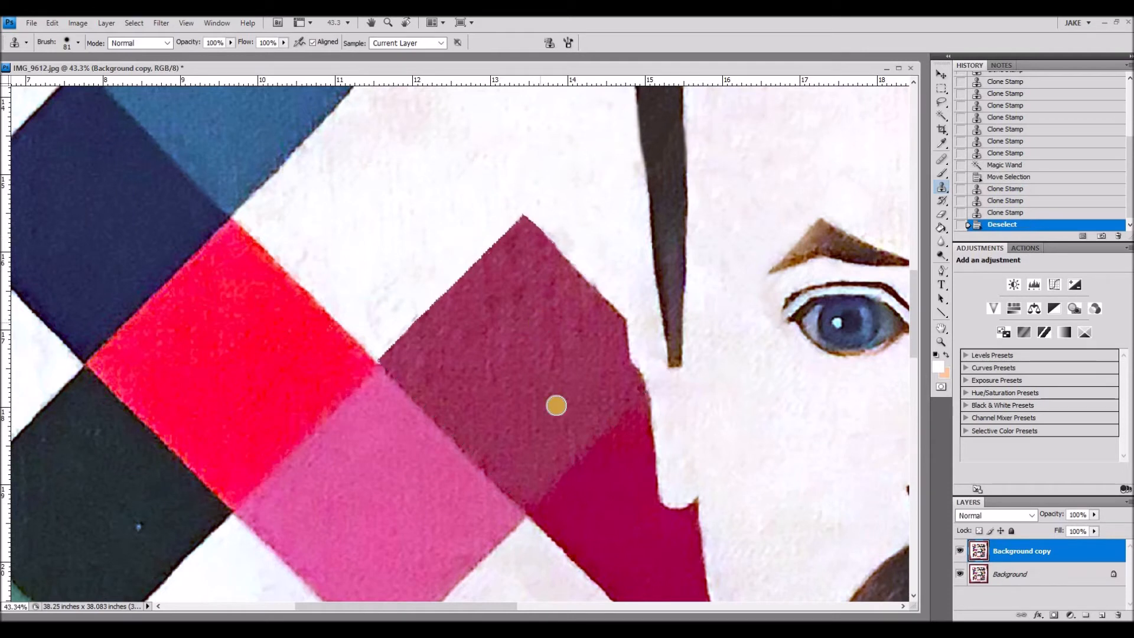
# Set the Blur tool to 27% strength with a 55 px brush and soften the maroon diamond's hard upper-left edge
pyautogui.click(940, 342)
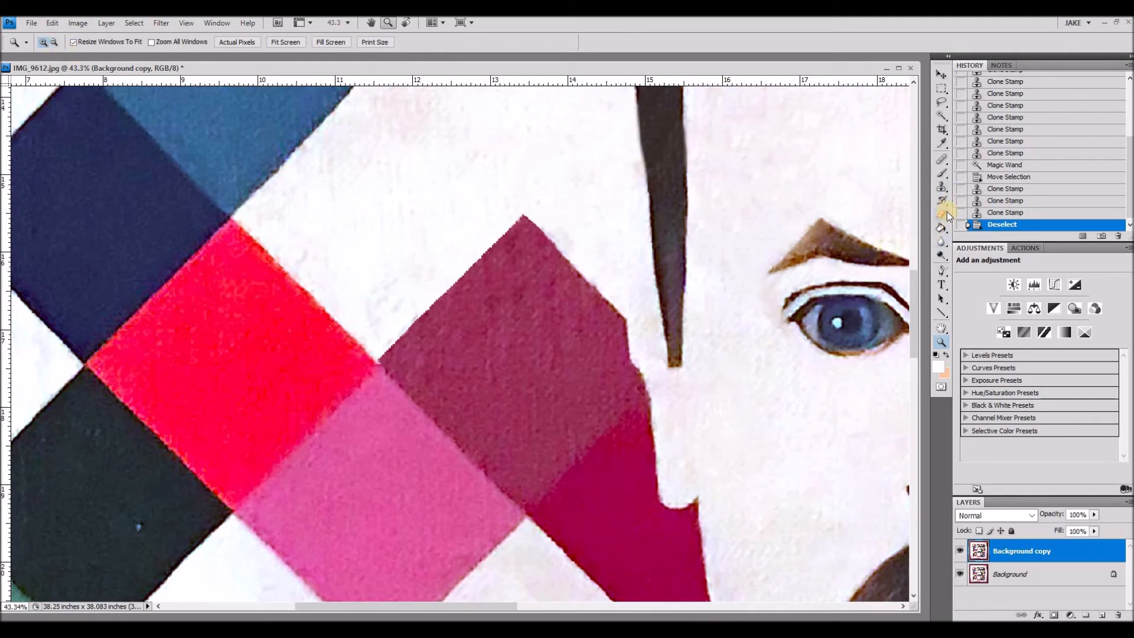
pyautogui.click(941, 244)
pyautogui.click(985, 240)
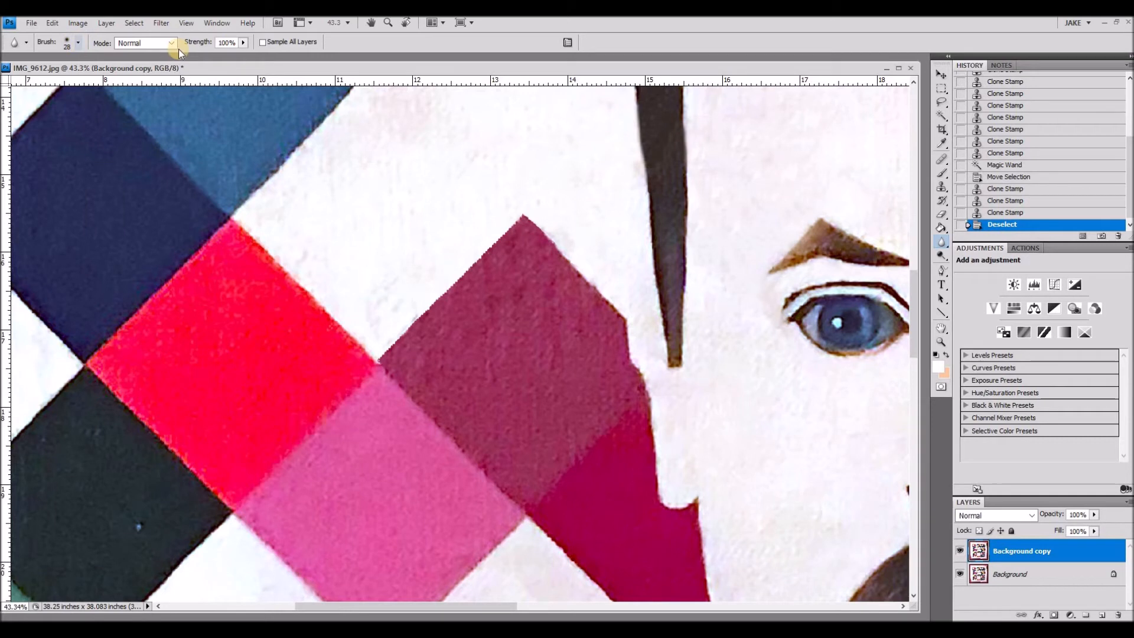
pyautogui.click(243, 44)
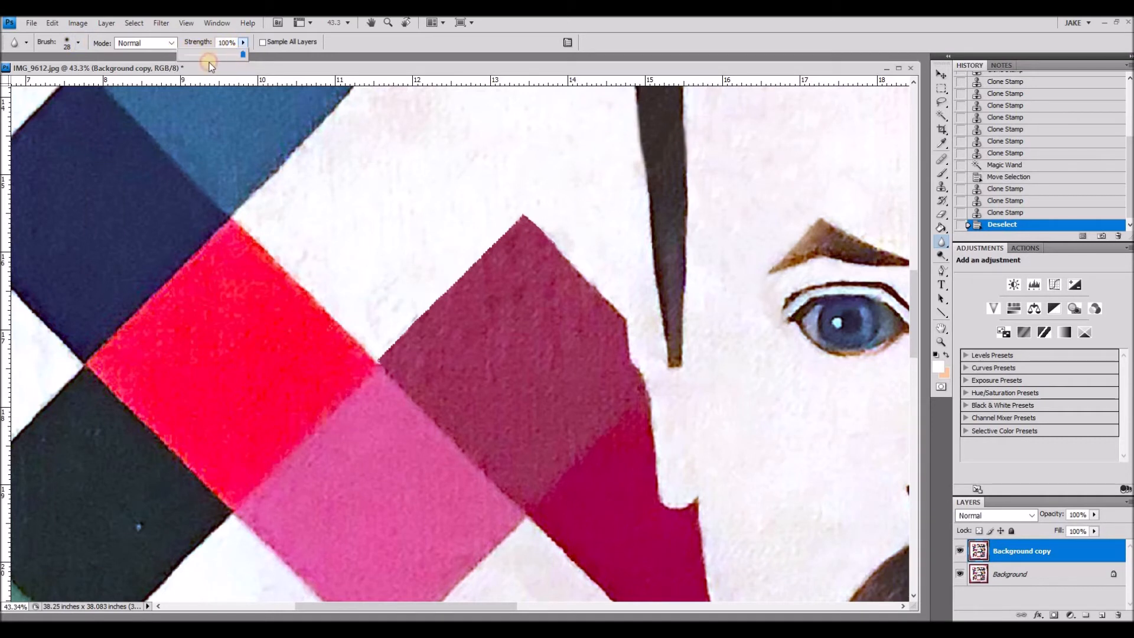
pyautogui.moveTo(243, 54); pyautogui.dragTo(212, 55)
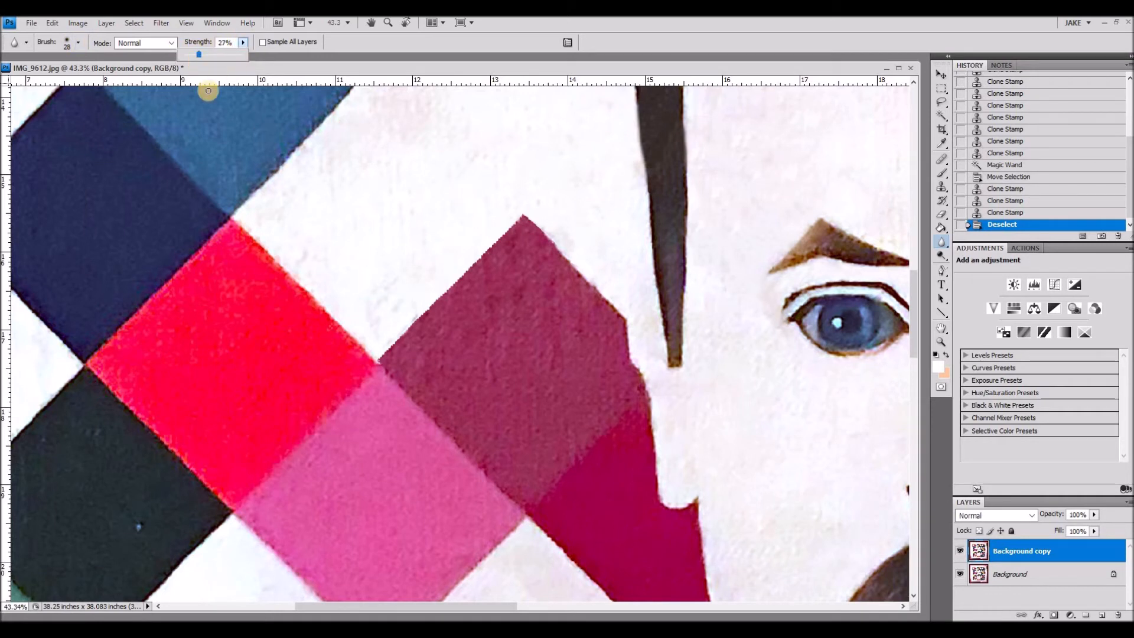
pyautogui.click(78, 43)
pyautogui.click(47, 77)
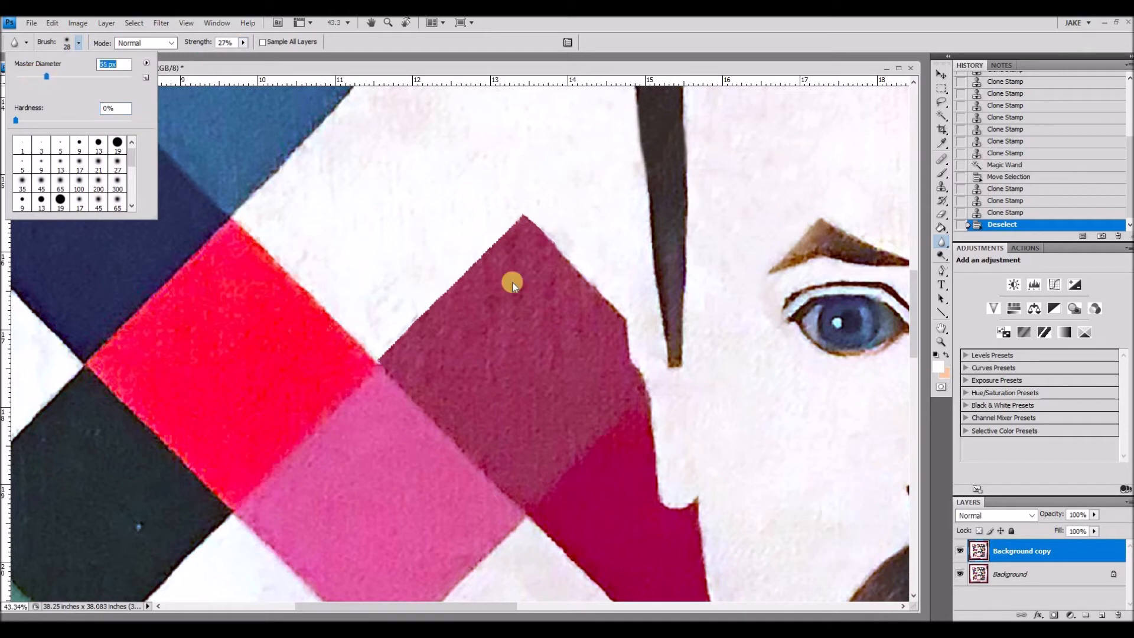
pyautogui.click(507, 232)
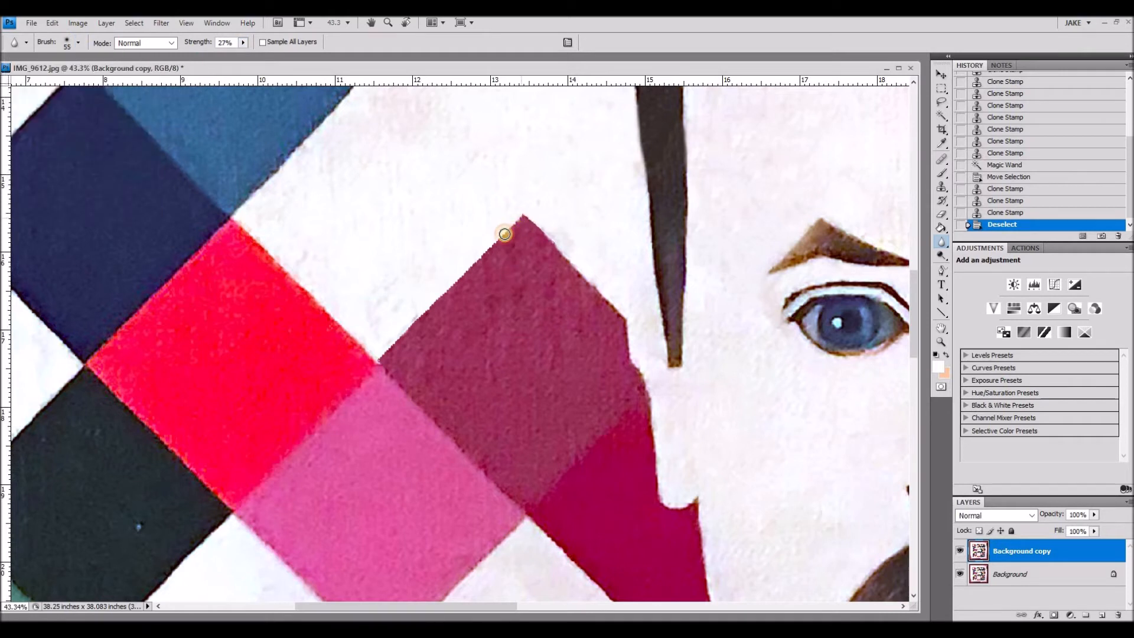
pyautogui.moveTo(449, 290); pyautogui.dragTo(385, 354)
pyautogui.moveTo(418, 318); pyautogui.dragTo(438, 299)
pyautogui.moveTo(485, 253); pyautogui.dragTo(506, 235)
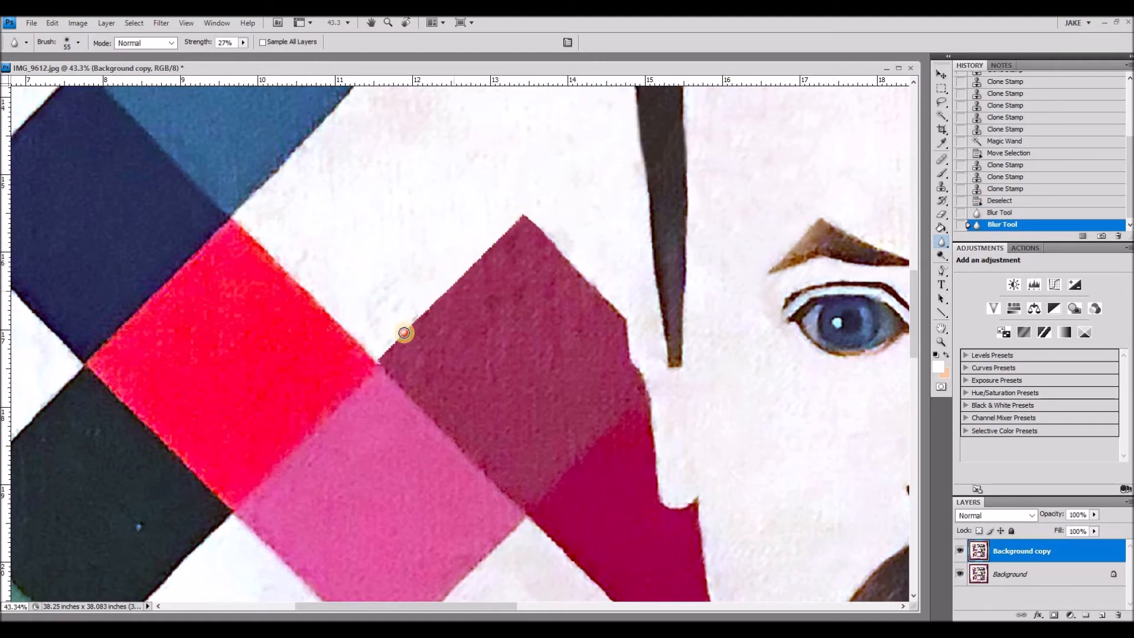
# Set the blur strength to 66% and go over the maroon diamond's upper-left edge again
pyautogui.click(243, 42)
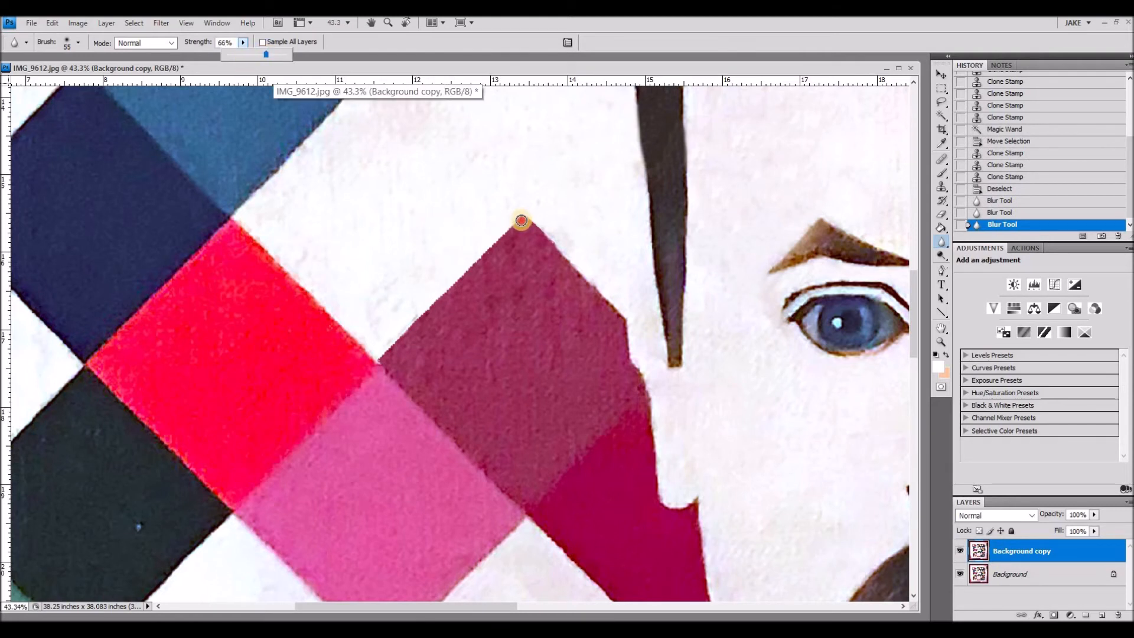
pyautogui.click(511, 230)
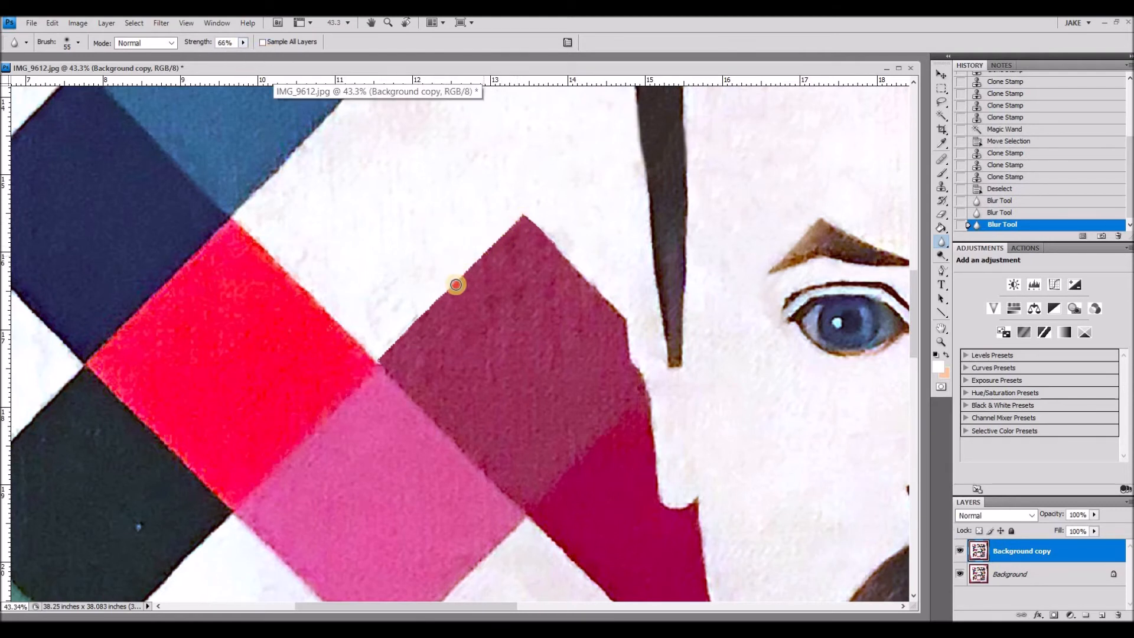
pyautogui.moveTo(434, 302); pyautogui.dragTo(378, 355)
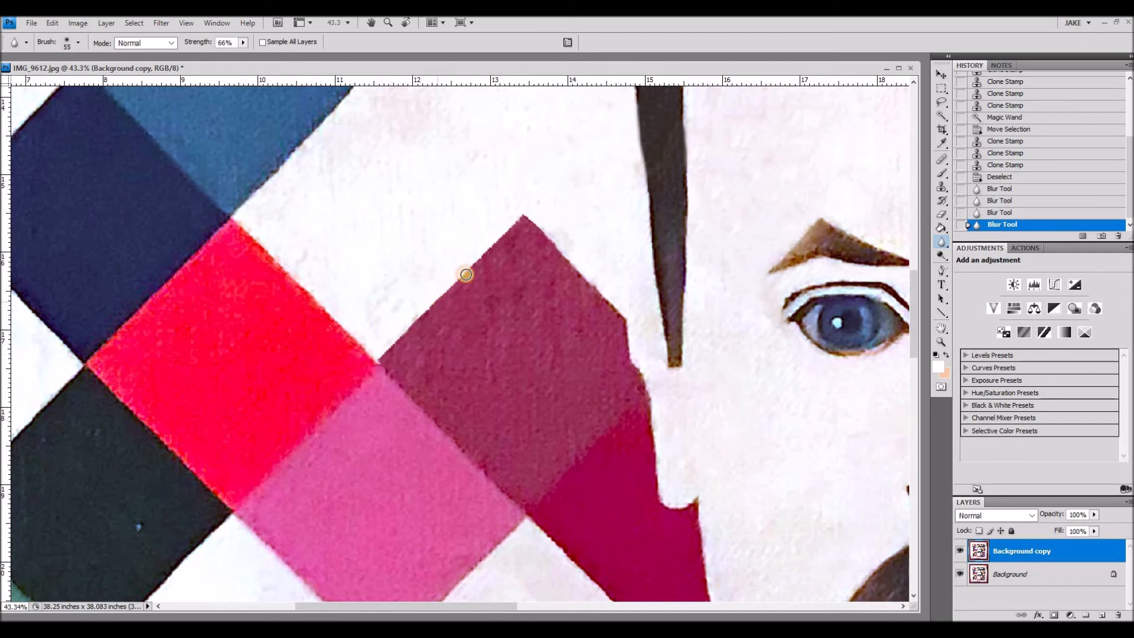
pyautogui.click(350, 144)
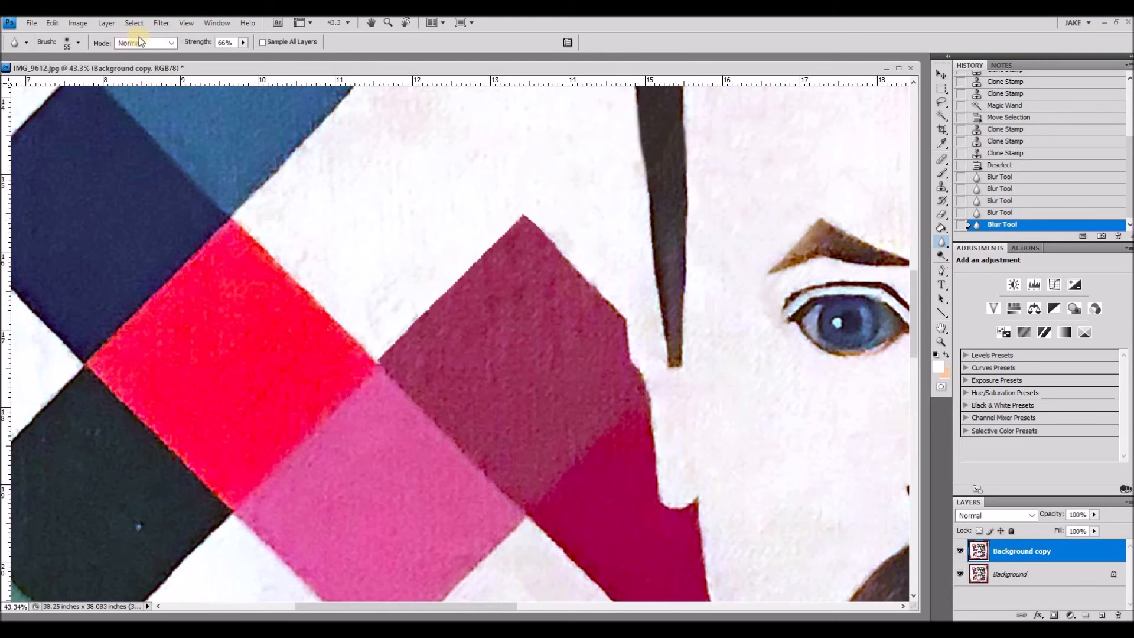
# Set the blur strength to 100% and blend the maroon diamond's upper-left edge and part of its upper-right edge
pyautogui.click(243, 43)
pyautogui.moveTo(485, 224)
pyautogui.mouseDown()
pyautogui.moveTo(522, 219)
pyautogui.moveTo(394, 341)
pyautogui.moveTo(470, 262)
pyautogui.mouseUp()
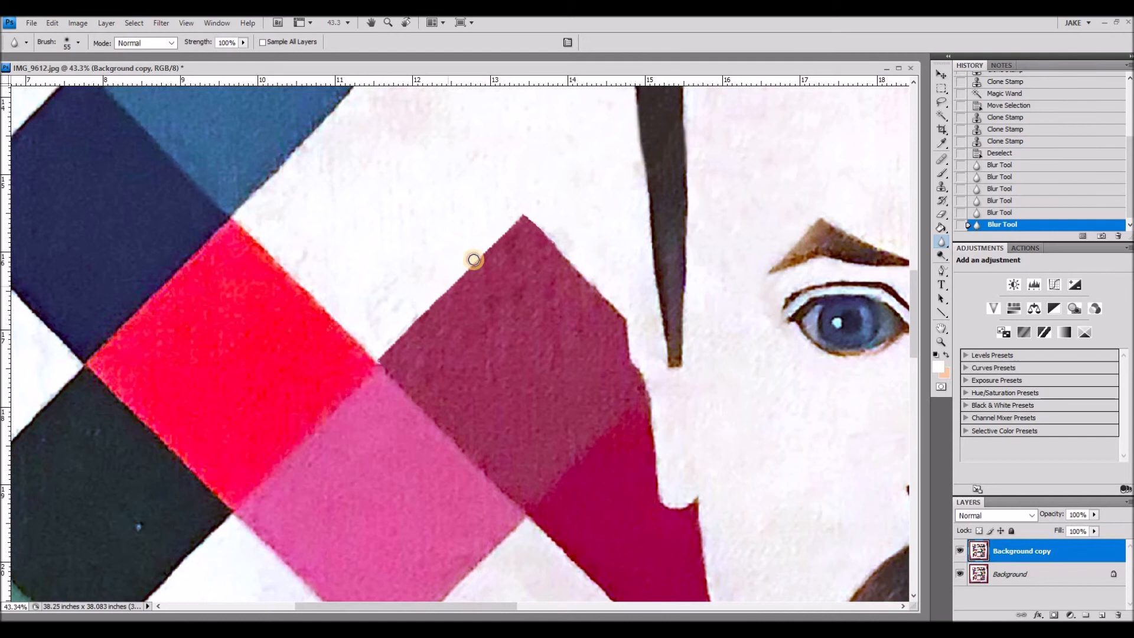
pyautogui.moveTo(516, 220)
pyautogui.mouseDown()
pyautogui.moveTo(419, 321)
pyautogui.moveTo(398, 372)
pyautogui.mouseUp()
pyautogui.moveTo(587, 273)
pyautogui.mouseDown()
pyautogui.moveTo(537, 230)
pyautogui.moveTo(587, 283)
pyautogui.mouseUp()
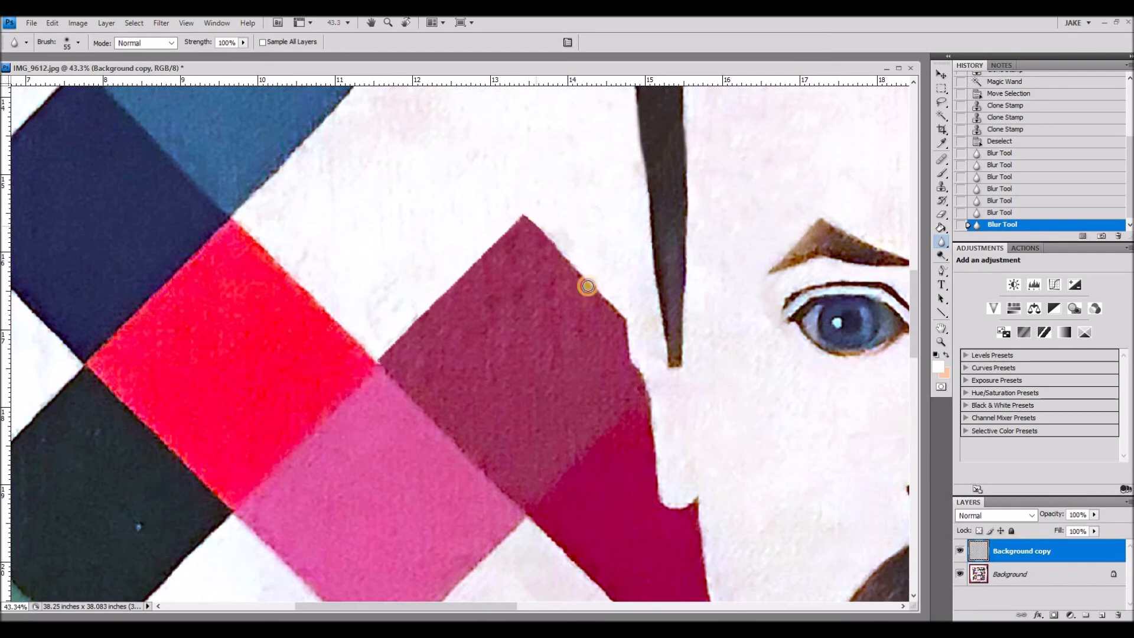
# Zoom out to 16.7% to examine the repaired face and the surrounding diamond pattern
pyautogui.press('z')
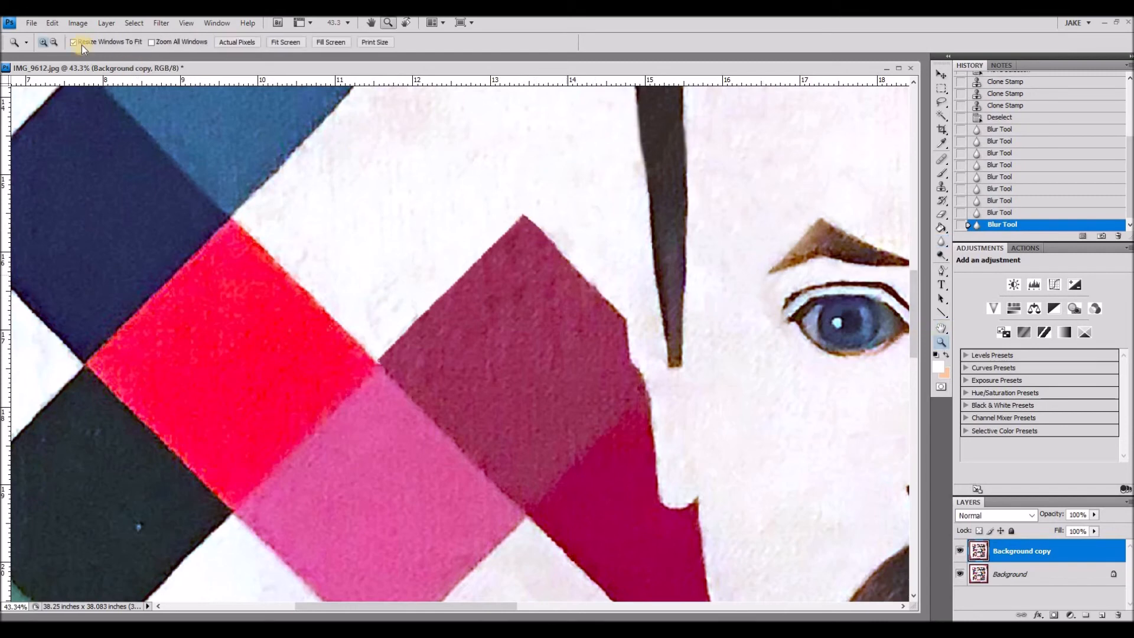
pyautogui.click(54, 42)
pyautogui.click(564, 313)
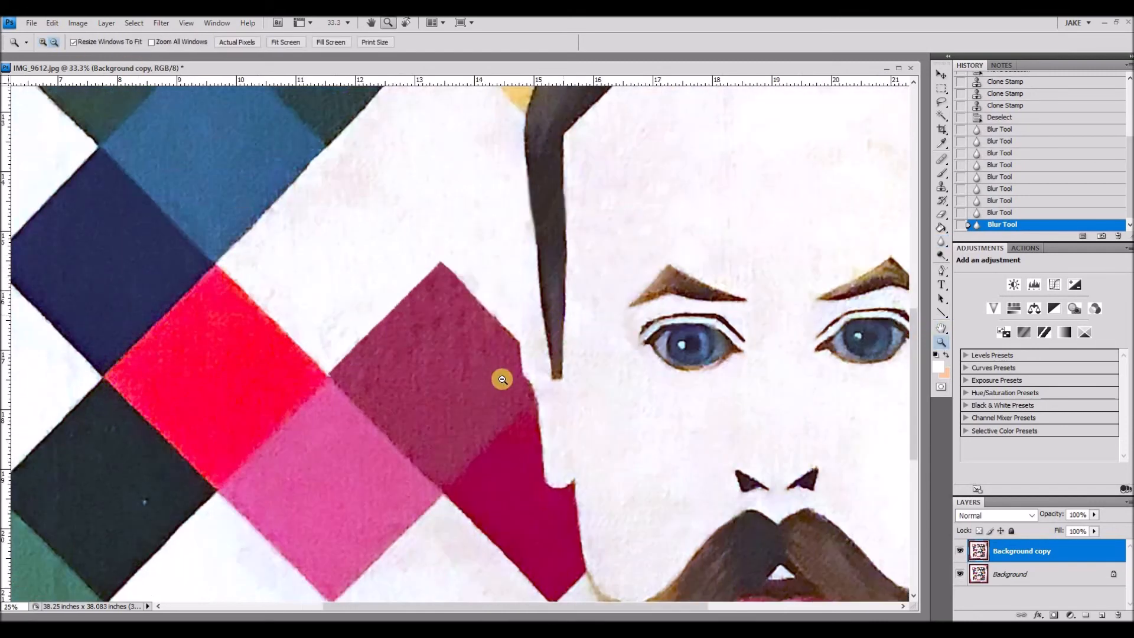
pyautogui.click(526, 416)
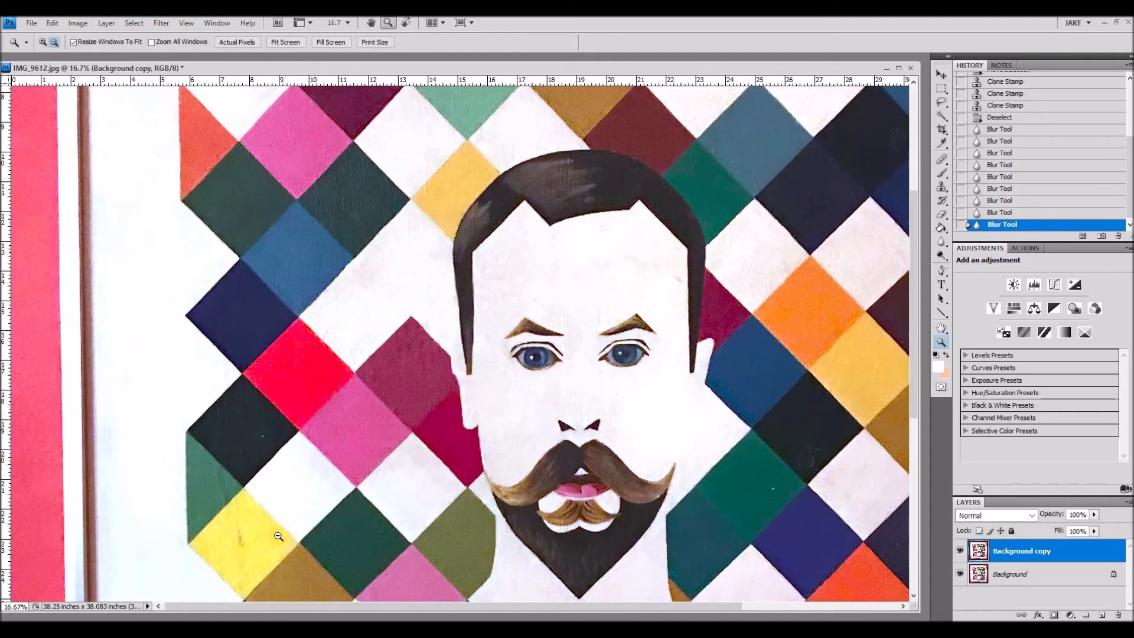
# Set the Clone Stamp to a 58 px brush with 0% hardness and clone over the light specks in the green diamond beside the beard
pyautogui.scroll(-4, 278, 536)
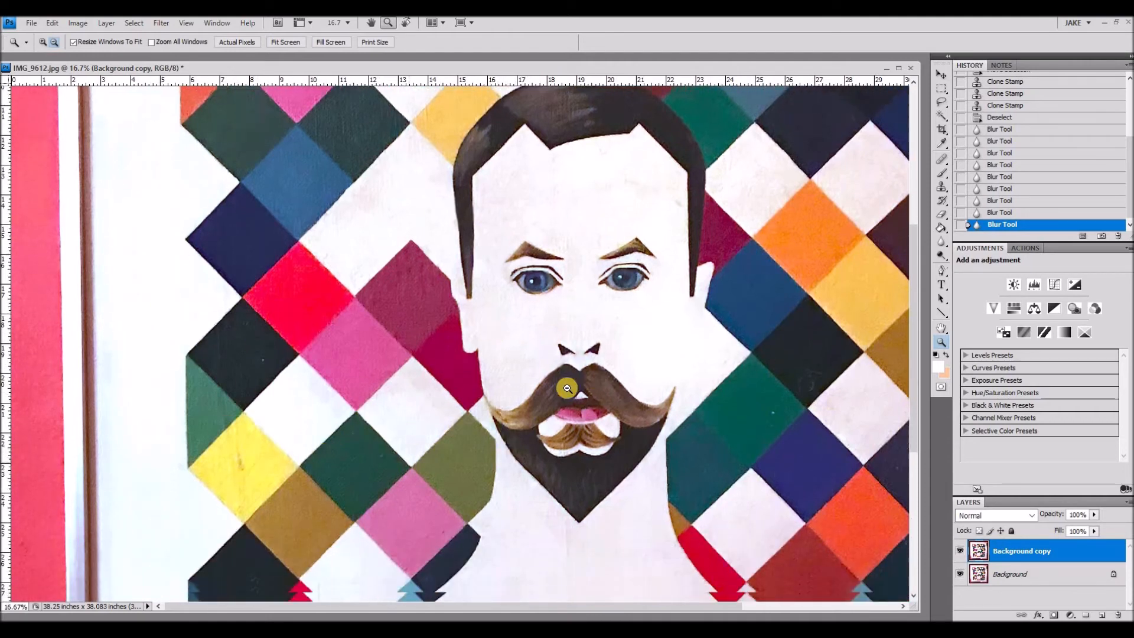
pyautogui.scroll(-1, 567, 388)
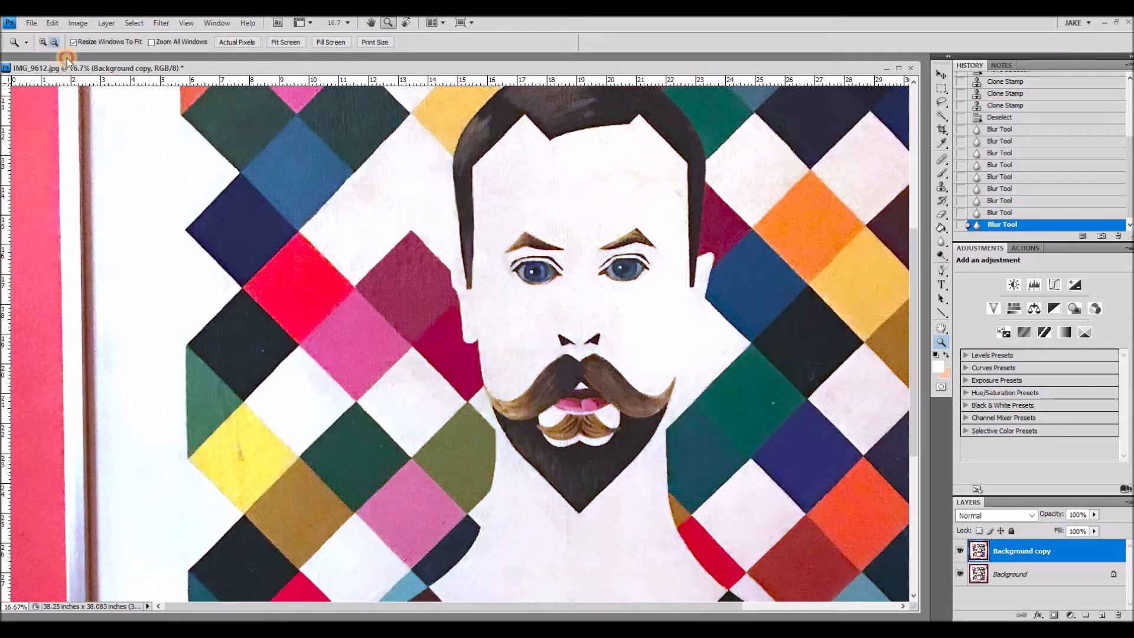
pyautogui.click(771, 411)
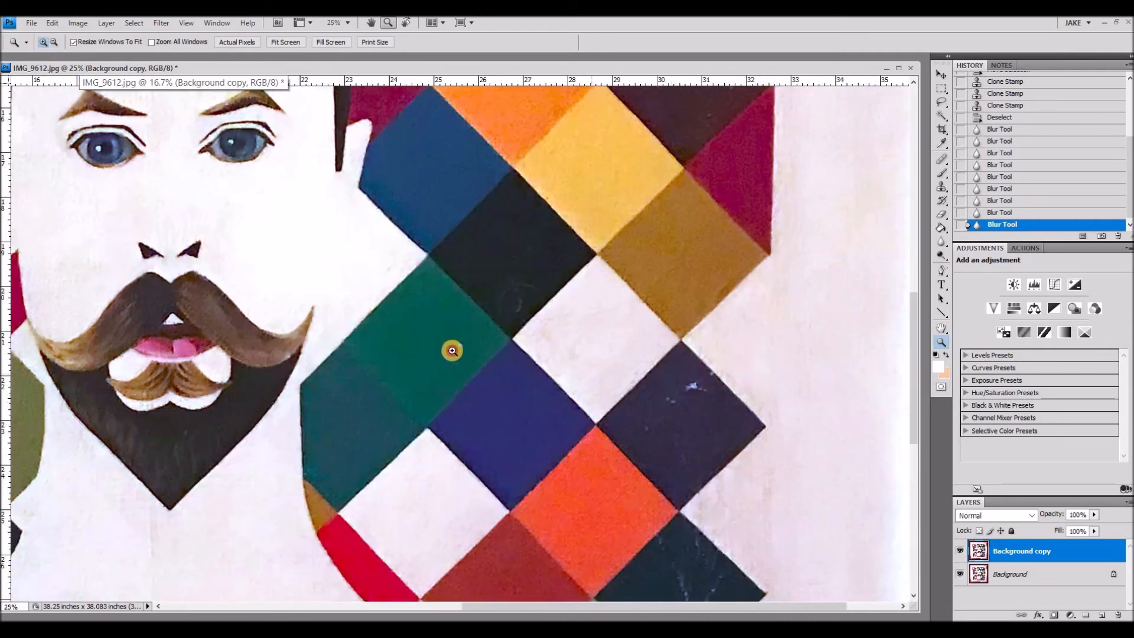
pyautogui.click(489, 359)
pyautogui.click(469, 385)
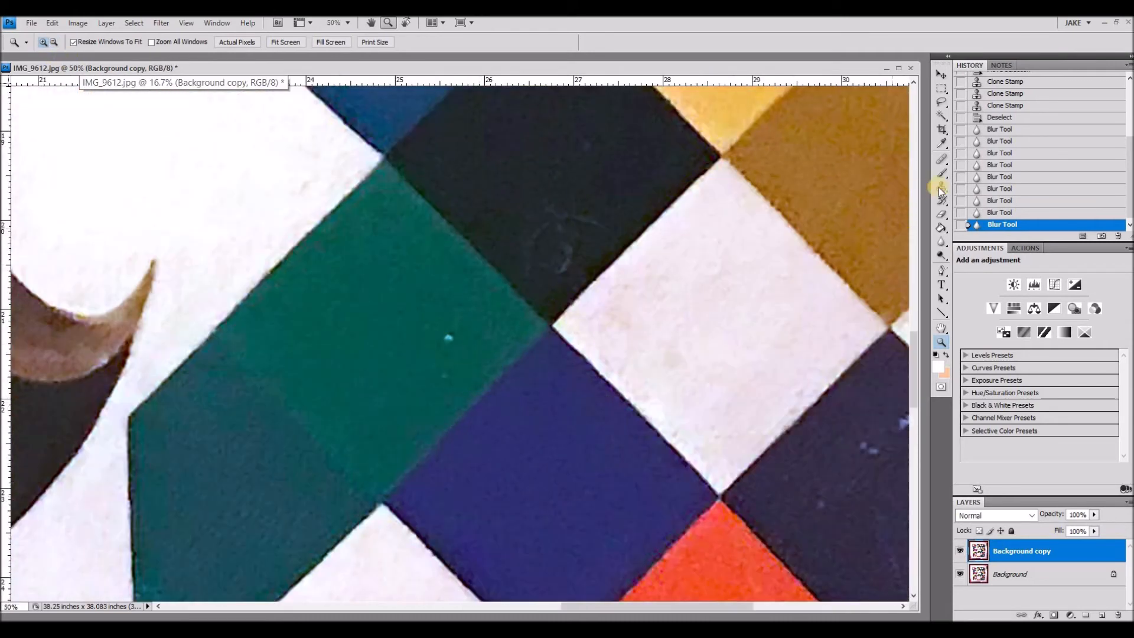
pyautogui.press('s')
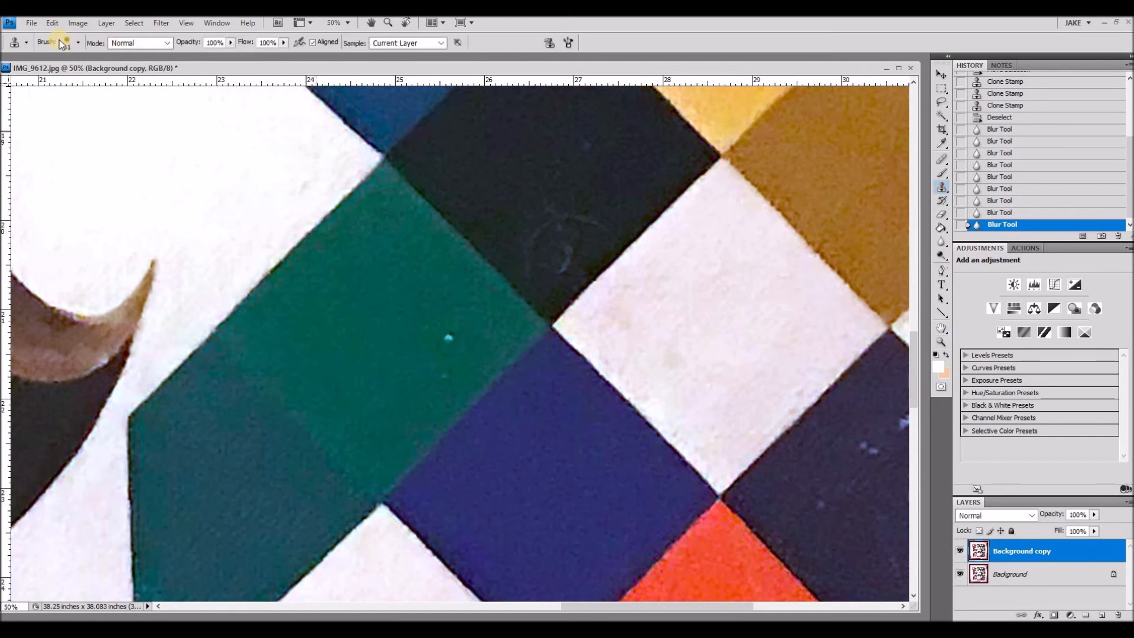
pyautogui.click(51, 78)
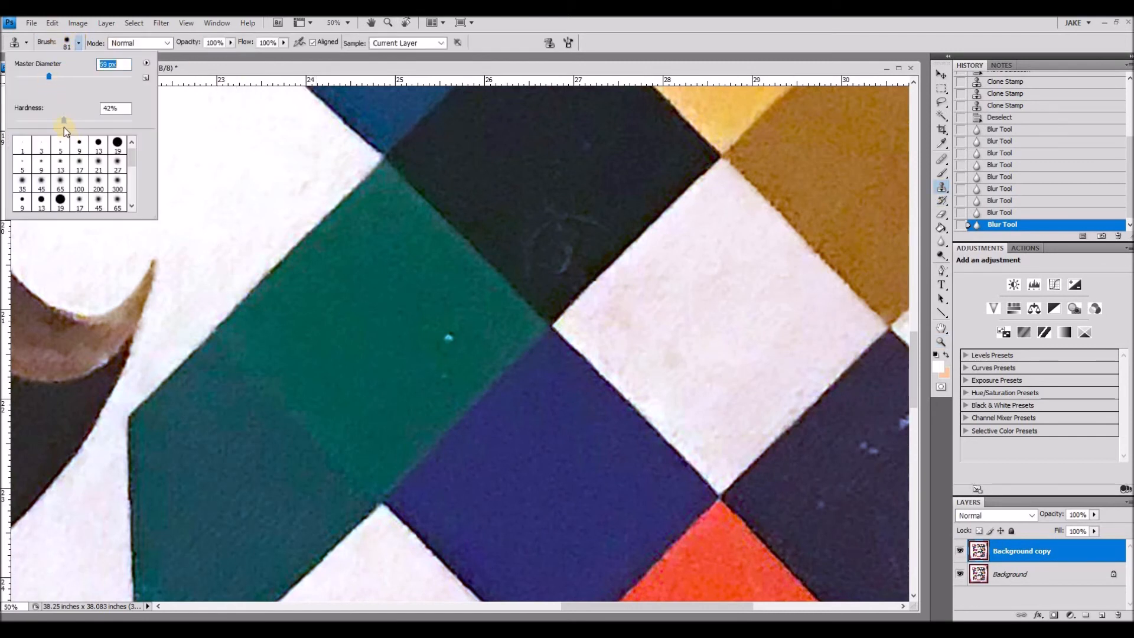
pyautogui.moveTo(33, 124); pyautogui.dragTo(16, 121)
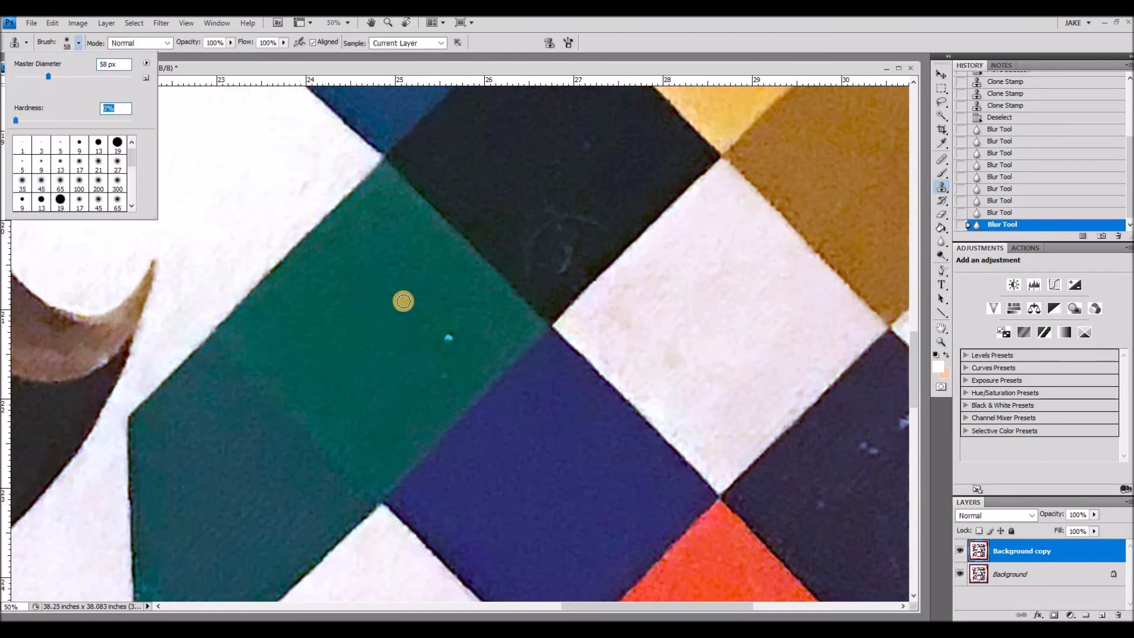
pyautogui.click(449, 337)
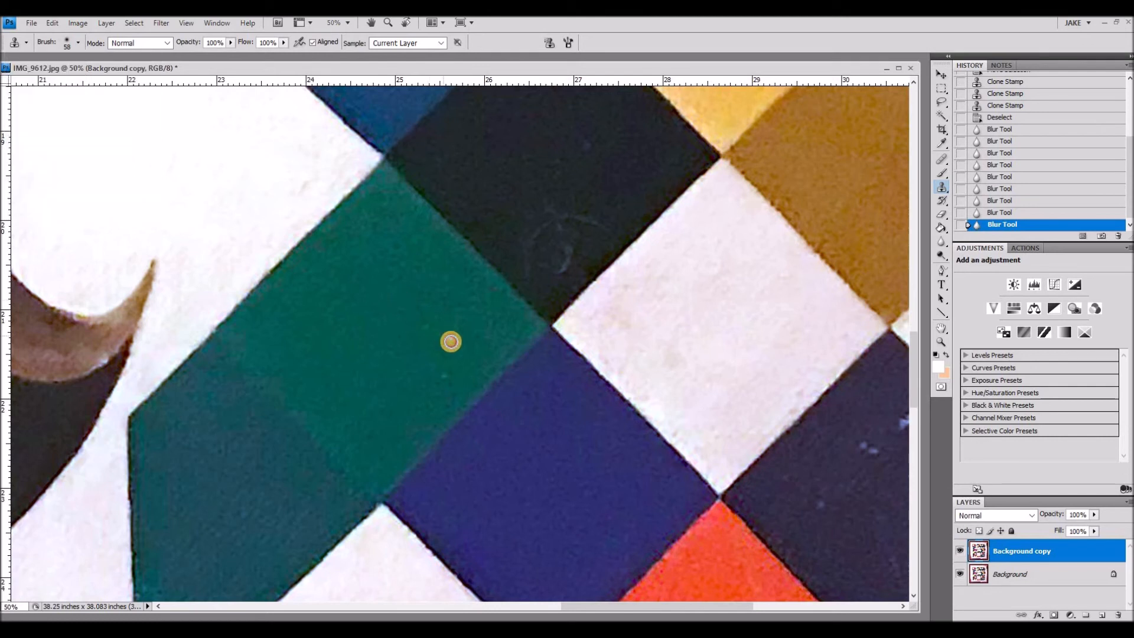
pyautogui.moveTo(446, 341); pyautogui.dragTo(443, 366)
# Clone clean black paint over the faint scratches in the lower part of the black diamond above the green one
pyautogui.keyDown('alt'); pyautogui.click(544, 199); pyautogui.keyUp('alt')
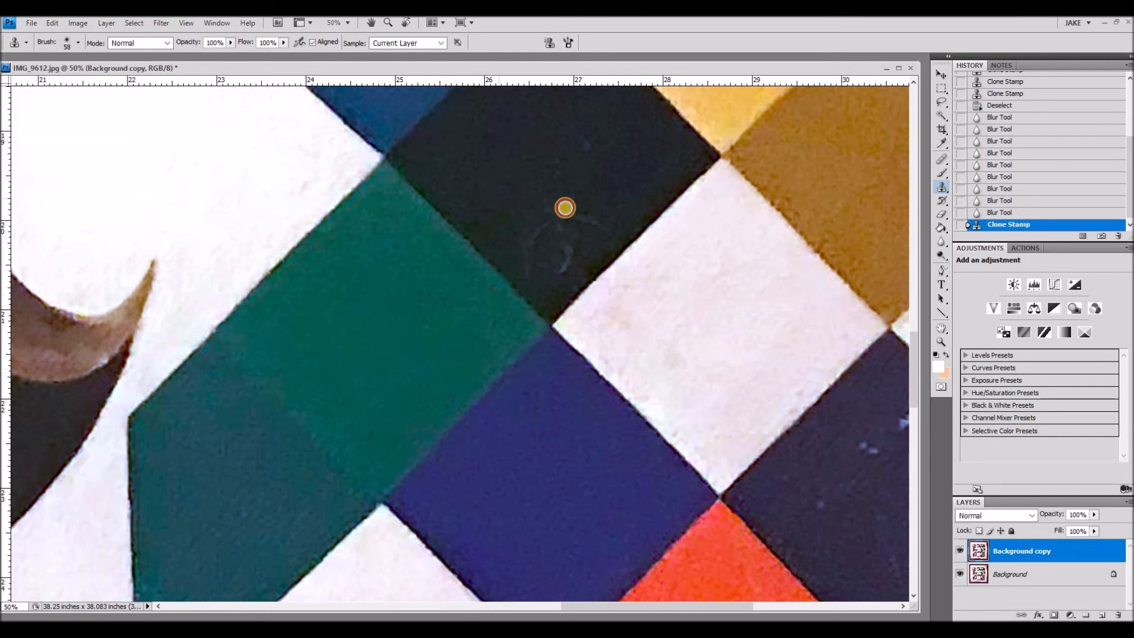
pyautogui.click(593, 217)
pyautogui.moveTo(593, 218)
pyautogui.mouseDown()
pyautogui.moveTo(555, 230)
pyautogui.moveTo(533, 254)
pyautogui.moveTo(574, 246)
pyautogui.moveTo(557, 261)
pyautogui.moveTo(537, 257)
pyautogui.moveTo(566, 208)
pyautogui.moveTo(543, 177)
pyautogui.moveTo(554, 275)
pyautogui.moveTo(526, 257)
pyautogui.moveTo(529, 248)
pyautogui.moveTo(549, 261)
pyautogui.mouseUp()
# Clone clean paint over the white scratches in the dark navy diamond at the pattern's right edge
pyautogui.moveTo(614, 606); pyautogui.dragTo(670, 605)
pyautogui.moveTo(683, 451)
pyautogui.mouseDown()
pyautogui.moveTo(646, 430)
pyautogui.moveTo(660, 415)
pyautogui.moveTo(678, 428)
pyautogui.moveTo(685, 468)
pyautogui.moveTo(590, 441)
pyautogui.moveTo(626, 456)
pyautogui.moveTo(623, 416)
pyautogui.moveTo(592, 483)
pyautogui.moveTo(574, 502)
pyautogui.moveTo(550, 494)
pyautogui.moveTo(577, 508)
pyautogui.moveTo(608, 440)
pyautogui.moveTo(648, 558)
pyautogui.mouseUp()
pyautogui.moveTo(660, 470); pyautogui.dragTo(667, 467)
pyautogui.moveTo(659, 401)
pyautogui.mouseDown()
pyautogui.moveTo(680, 414)
pyautogui.moveTo(661, 387)
pyautogui.mouseUp()
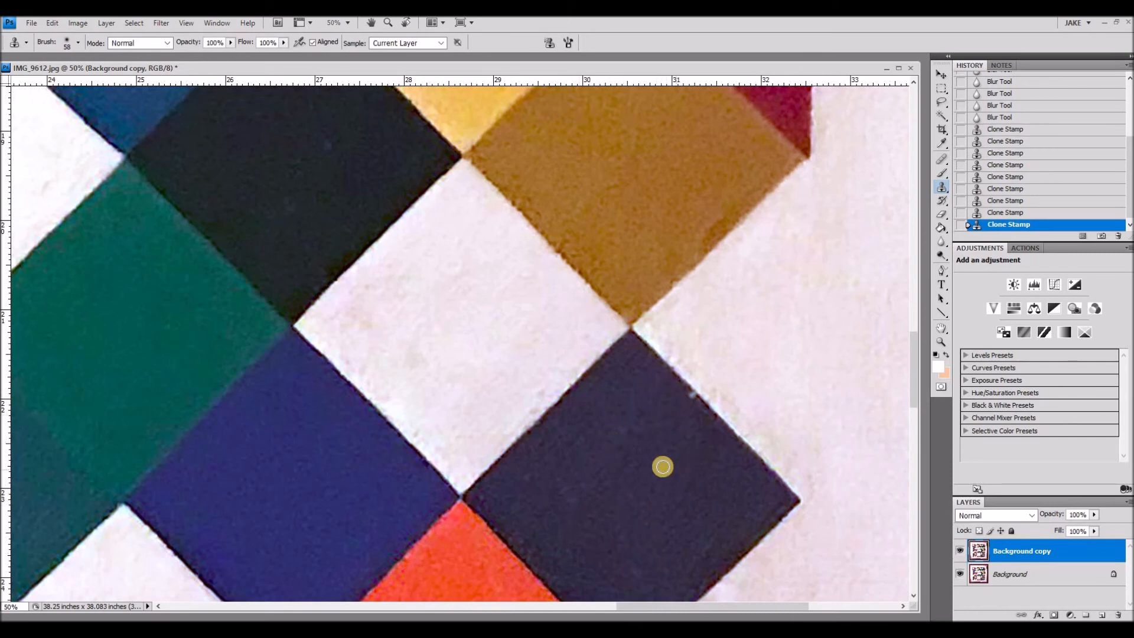
# Clone clean paint over the long white scratch through the middle of the dark teal diamond beside the orange one
pyautogui.scroll(-10, 593, 454)
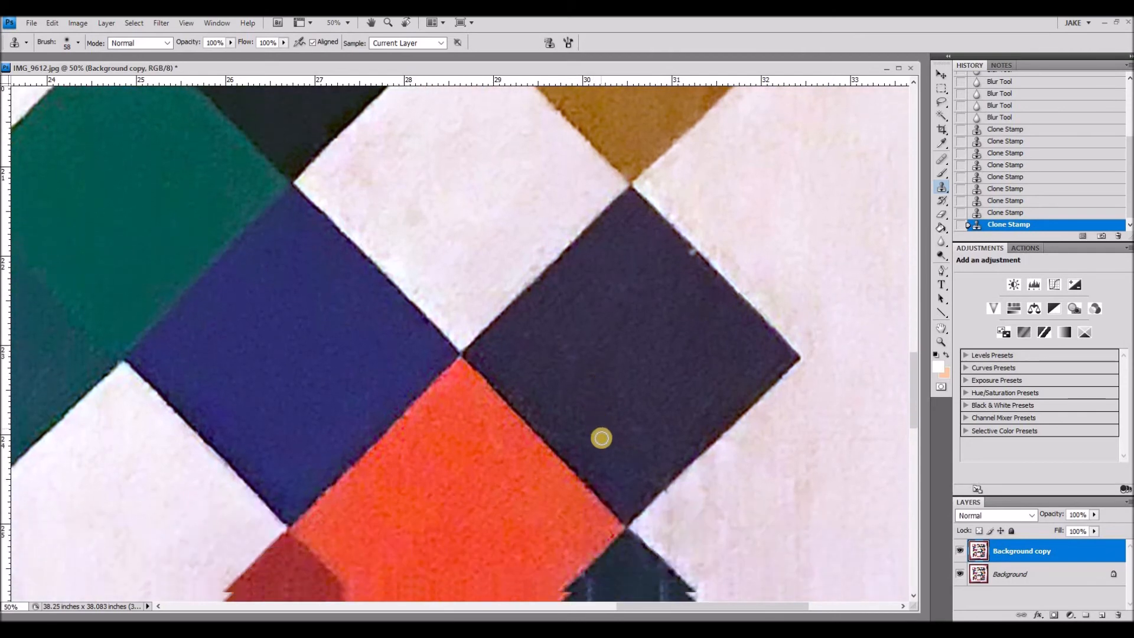
pyautogui.scroll(-6, 601, 459)
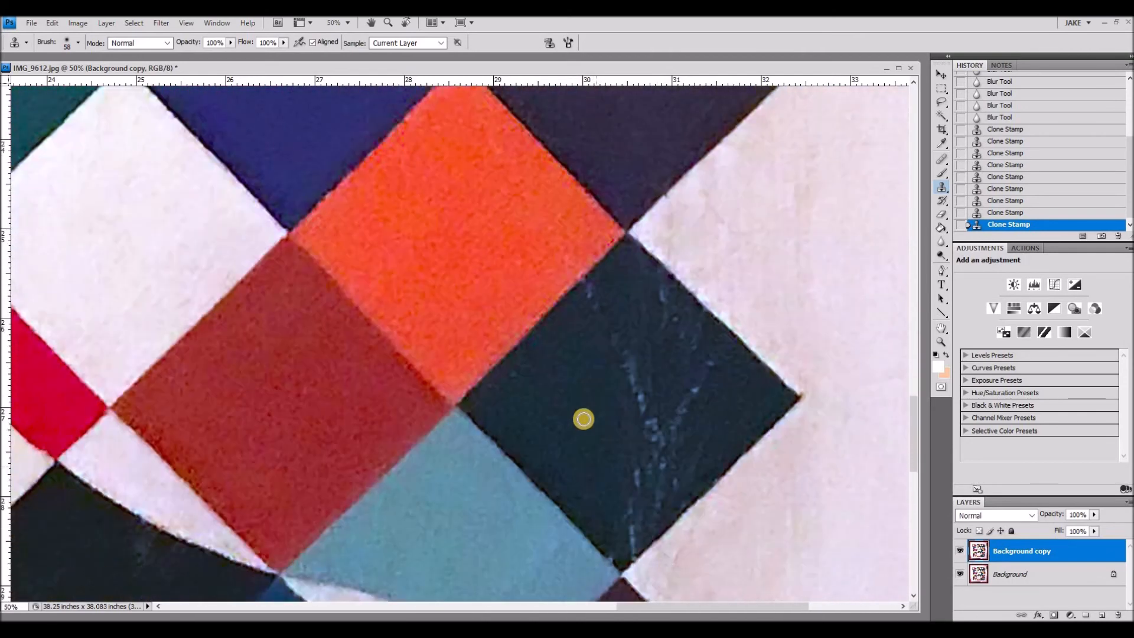
pyautogui.keyDown('alt'); pyautogui.click(585, 434); pyautogui.keyUp('alt')
pyautogui.moveTo(640, 426)
pyautogui.mouseDown()
pyautogui.moveTo(623, 383)
pyautogui.moveTo(646, 404)
pyautogui.moveTo(655, 377)
pyautogui.moveTo(588, 403)
pyautogui.moveTo(629, 359)
pyautogui.moveTo(607, 320)
pyautogui.moveTo(620, 355)
pyautogui.mouseUp()
pyautogui.keyDown('alt'); pyautogui.click(593, 393); pyautogui.keyUp('alt')
pyautogui.click(687, 348)
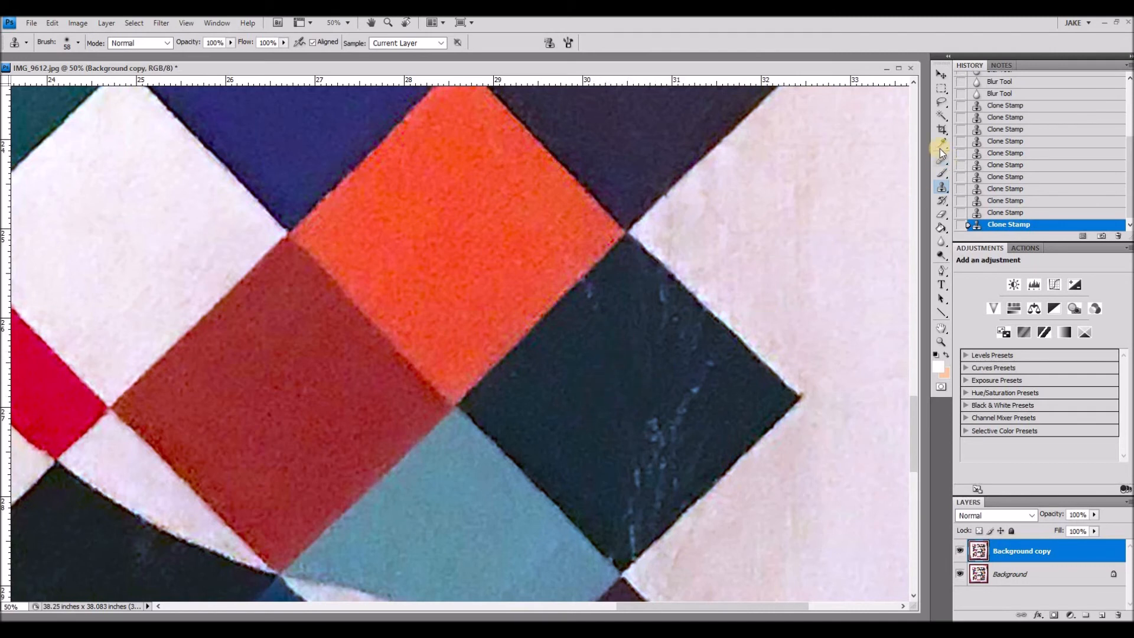
# Set the Healing Brush to 52 px and heal the cluster of scratches in the dark teal diamond's lower middle
pyautogui.click(942, 158)
pyautogui.click(48, 75)
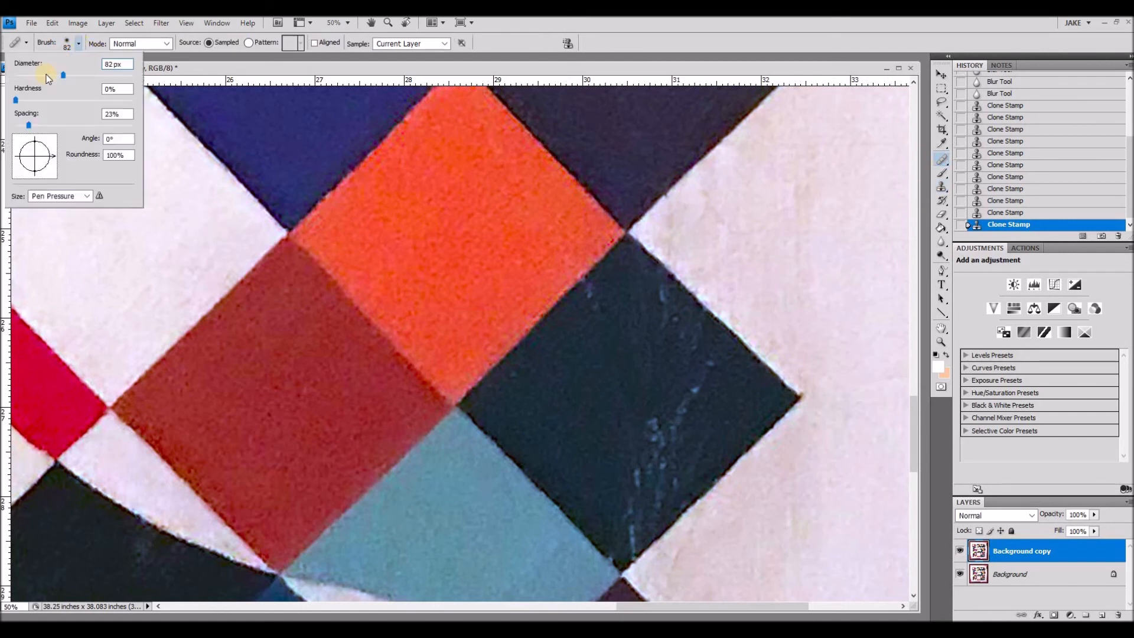
pyautogui.click(608, 405)
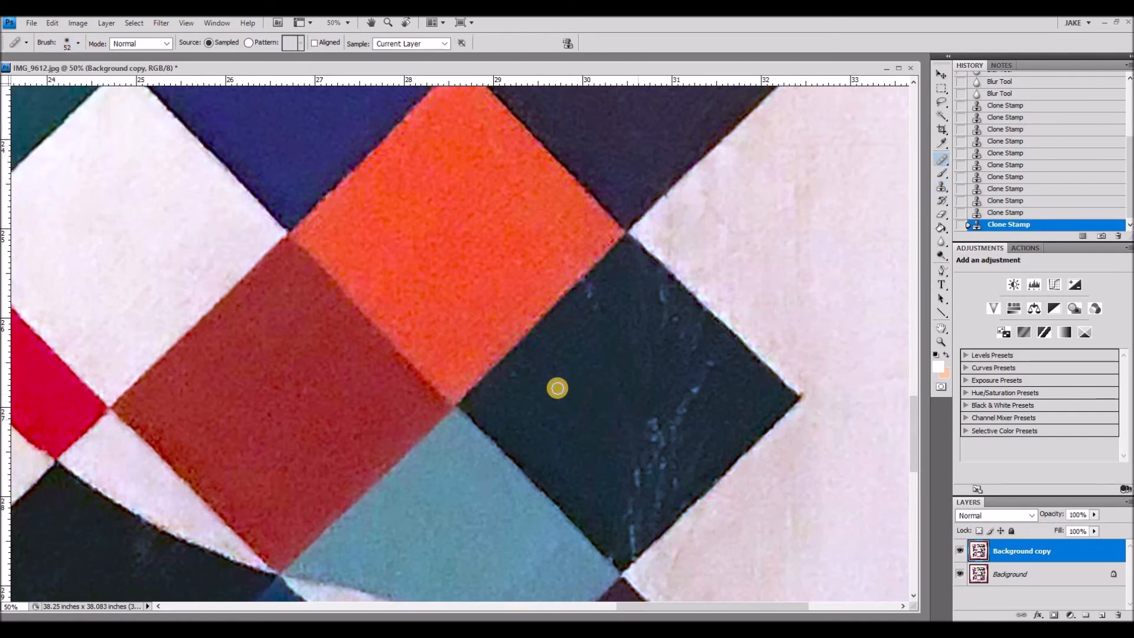
pyautogui.keyDown('alt'); pyautogui.click(566, 384); pyautogui.keyUp('alt')
pyautogui.moveTo(651, 413)
pyautogui.mouseDown()
pyautogui.moveTo(677, 420)
pyautogui.moveTo(623, 420)
pyautogui.moveTo(652, 443)
pyautogui.moveTo(687, 446)
pyautogui.moveTo(653, 472)
pyautogui.moveTo(641, 468)
pyautogui.moveTo(675, 463)
pyautogui.mouseUp()
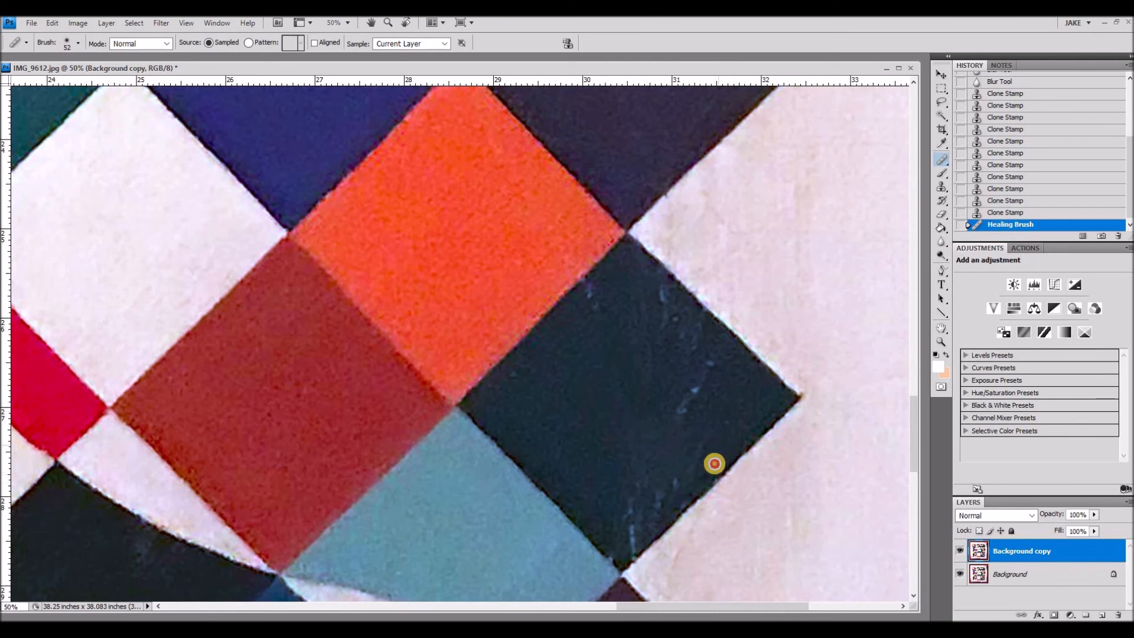
# Try to heal along the dark teal diamond's lower-right edge and undo the stroke
pyautogui.moveTo(715, 464)
pyautogui.mouseDown()
pyautogui.moveTo(697, 482)
pyautogui.moveTo(731, 437)
pyautogui.moveTo(702, 475)
pyautogui.mouseUp()
pyautogui.moveTo(728, 448)
pyautogui.mouseDown()
pyautogui.moveTo(702, 478)
pyautogui.moveTo(681, 464)
pyautogui.mouseUp()
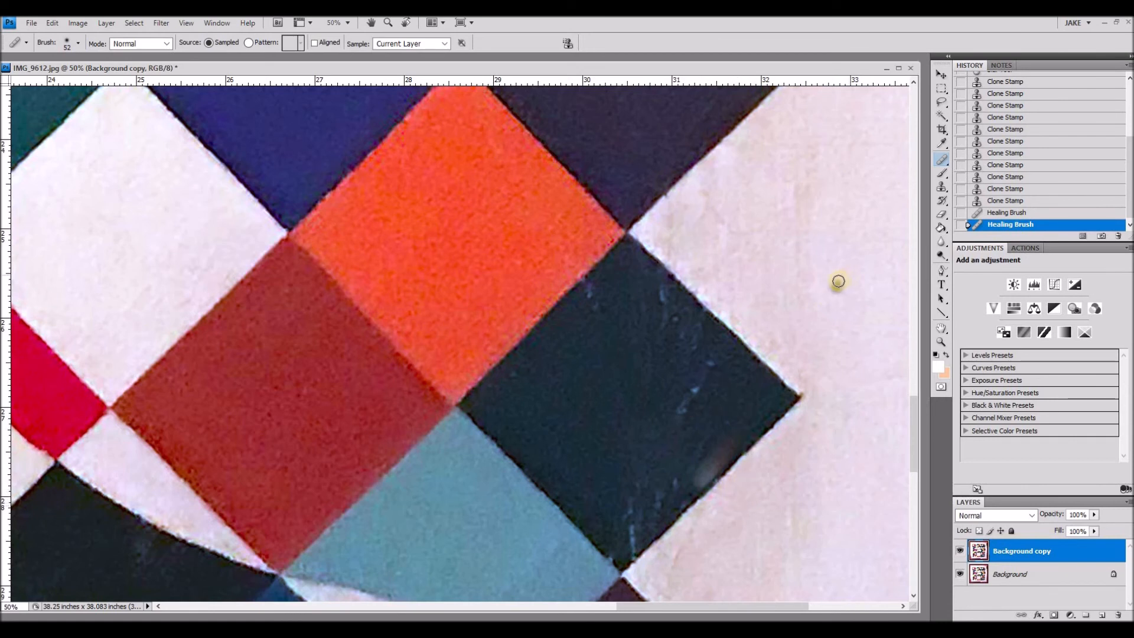
pyautogui.hotkey('ctrl', 'z')
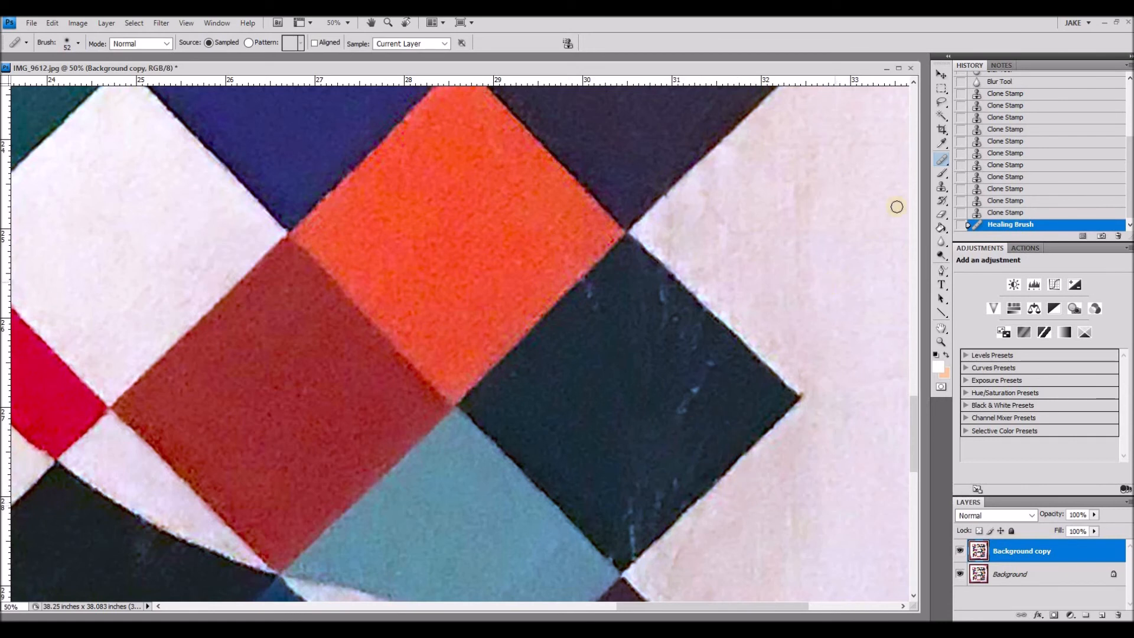
# With the Clone Stamp, cover the remaining scratches in the dark teal diamond's middle and down to its lower corner
pyautogui.click(941, 188)
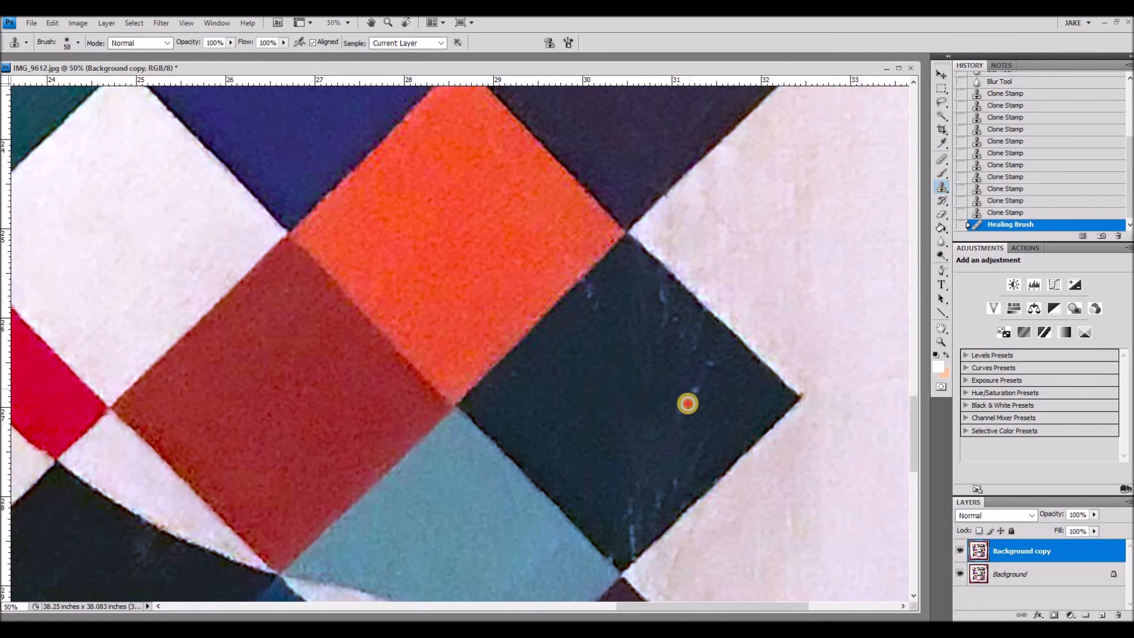
pyautogui.click(668, 411)
pyautogui.click(688, 450)
pyautogui.click(668, 486)
pyautogui.click(701, 455)
pyautogui.click(675, 442)
pyautogui.keyDown('alt'); pyautogui.click(655, 399); pyautogui.keyUp('alt')
pyautogui.moveTo(649, 470)
pyautogui.mouseDown()
pyautogui.moveTo(633, 514)
pyautogui.moveTo(657, 511)
pyautogui.moveTo(635, 532)
pyautogui.mouseUp()
pyautogui.keyDown('alt'); pyautogui.click(587, 432); pyautogui.keyUp('alt')
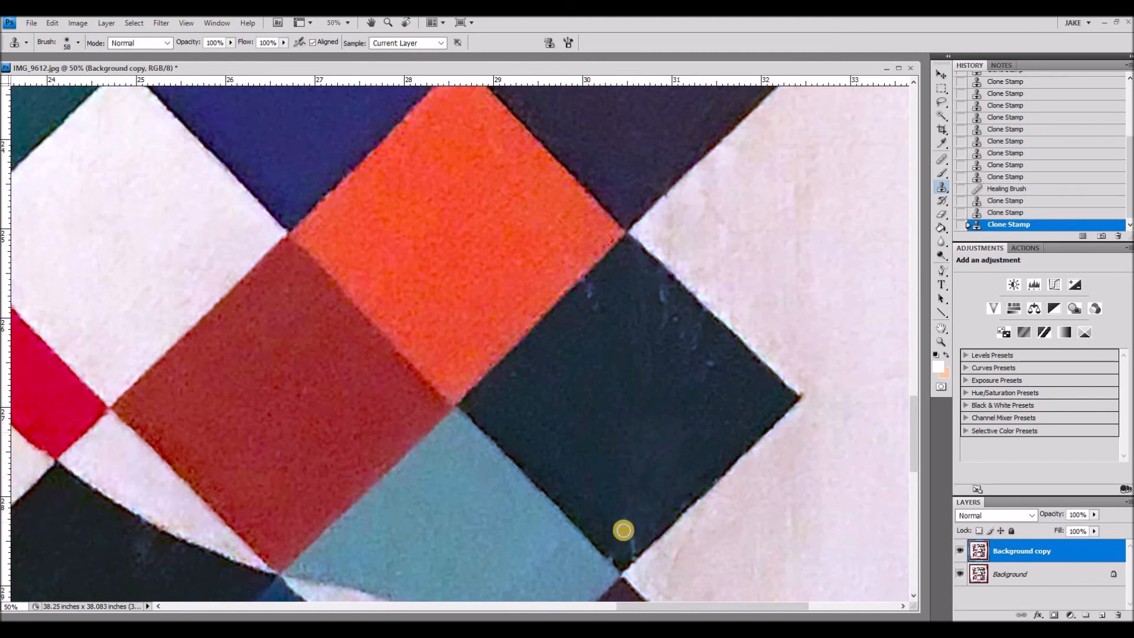
pyautogui.moveTo(638, 541)
pyautogui.mouseDown()
pyautogui.moveTo(681, 496)
pyautogui.moveTo(629, 523)
pyautogui.moveTo(625, 493)
pyautogui.mouseUp()
# Clone clean paint over the scratches in the upper part of the dark teal diamond, including those along its upper-left edge
pyautogui.keyDown('alt'); pyautogui.click(625, 382); pyautogui.keyUp('alt')
pyautogui.moveTo(701, 385)
pyautogui.mouseDown()
pyautogui.moveTo(686, 358)
pyautogui.moveTo(717, 369)
pyautogui.moveTo(704, 337)
pyautogui.moveTo(658, 299)
pyautogui.moveTo(683, 333)
pyautogui.moveTo(659, 312)
pyautogui.moveTo(661, 290)
pyautogui.moveTo(693, 322)
pyautogui.moveTo(643, 270)
pyautogui.mouseUp()
pyautogui.keyDown('alt'); pyautogui.click(689, 362); pyautogui.keyUp('alt')
pyautogui.moveTo(683, 323); pyautogui.dragTo(638, 272)
pyautogui.keyDown('alt'); pyautogui.click(697, 378); pyautogui.keyUp('alt')
pyautogui.moveTo(643, 345); pyautogui.dragTo(630, 327)
pyautogui.keyDown('alt'); pyautogui.click(694, 377); pyautogui.keyUp('alt')
pyautogui.moveTo(587, 295); pyautogui.dragTo(600, 312)
# Clone over the last faint marks along the dark teal diamond's left side, at its lower corner and in its middle
pyautogui.keyDown('alt'); pyautogui.click(556, 365); pyautogui.keyUp('alt')
pyautogui.click(510, 383)
pyautogui.moveTo(510, 383); pyautogui.dragTo(615, 551)
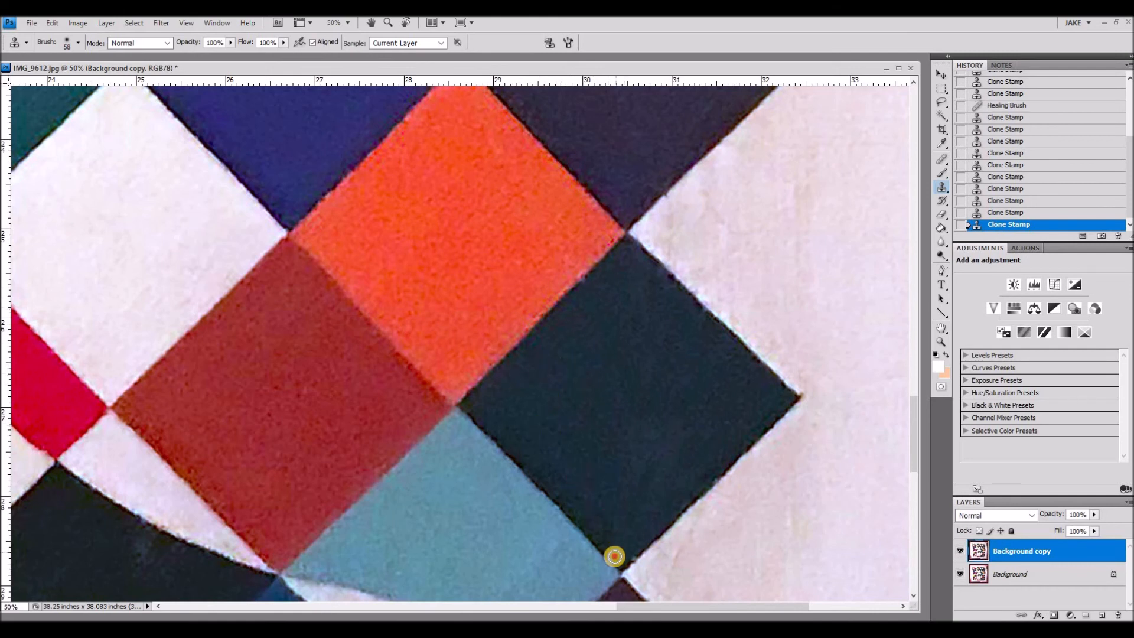
pyautogui.click(591, 493)
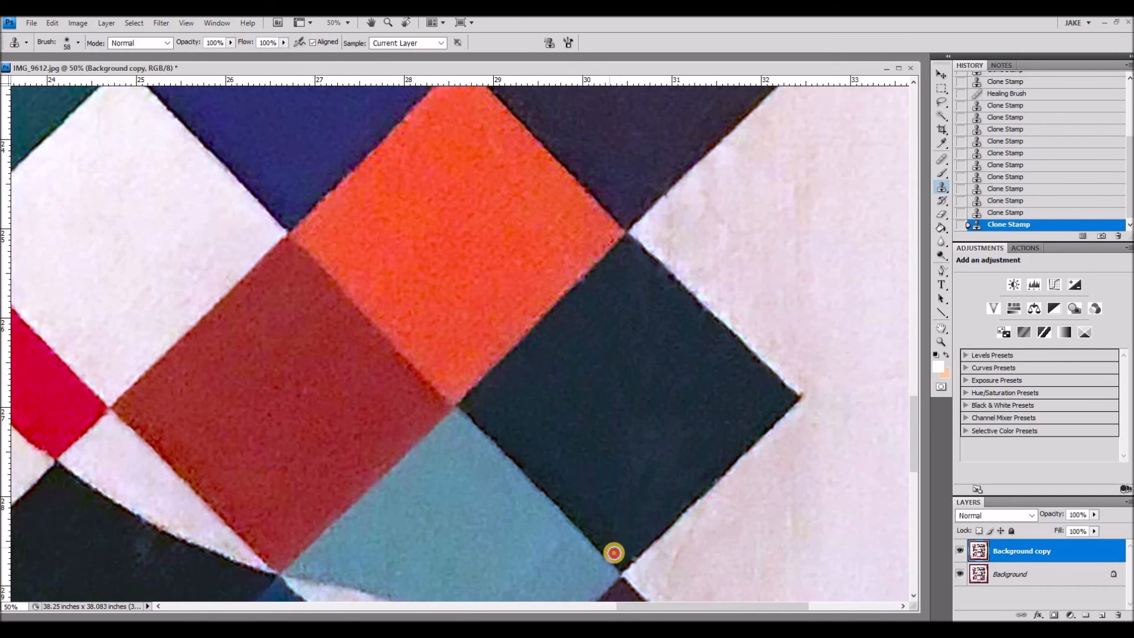
pyautogui.click(653, 331)
pyautogui.click(701, 399)
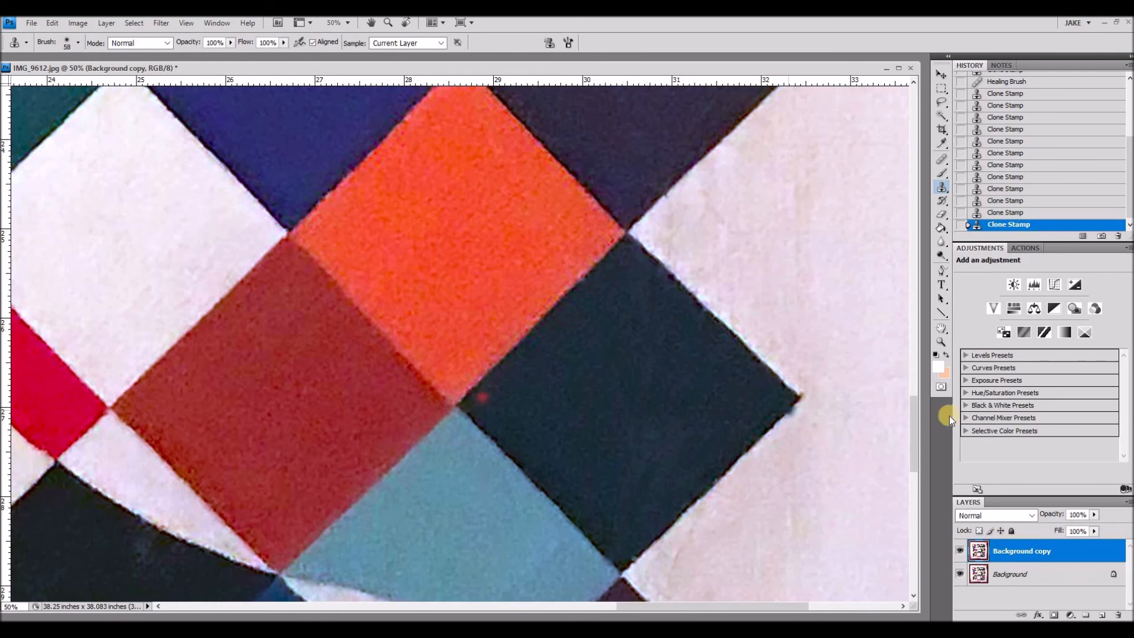
# Clone clean paint over the white marks in the upper, central and right parts of the dark purple shape below the teal diamond
pyautogui.press('z')
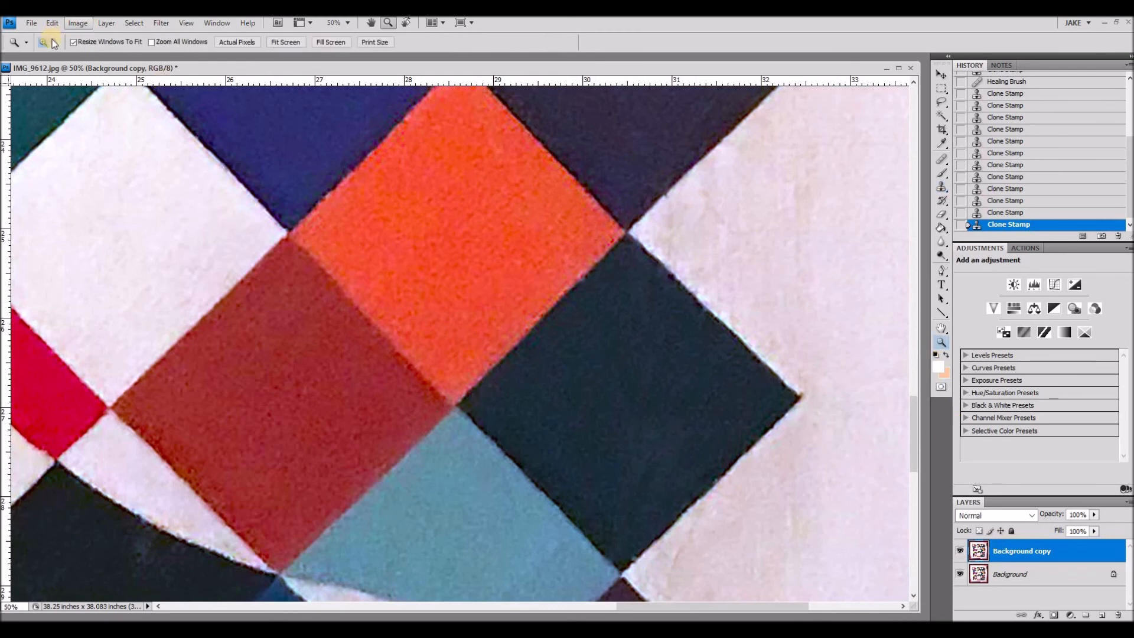
pyautogui.keyDown('alt'); pyautogui.click(602, 400); pyautogui.keyUp('alt')
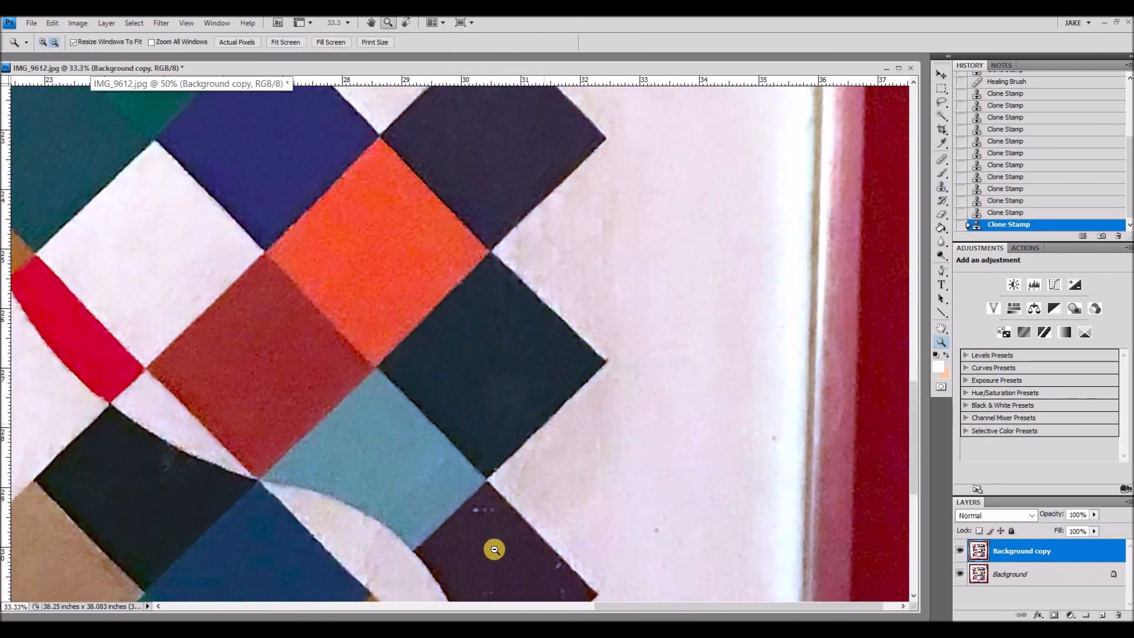
pyautogui.scroll(-5, 495, 549)
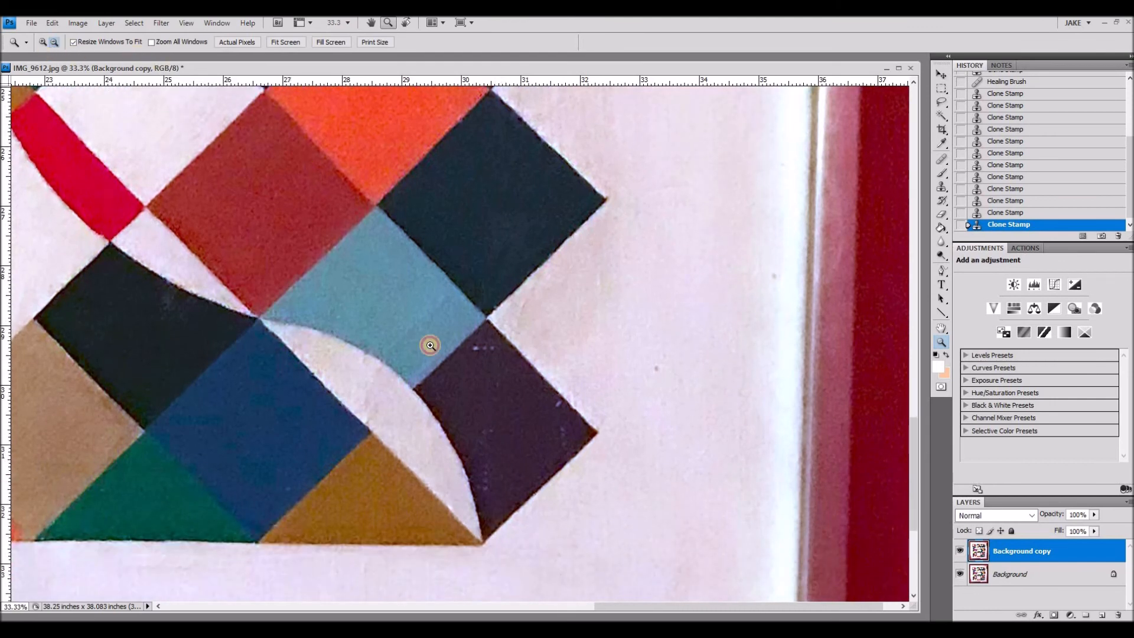
pyautogui.moveTo(489, 427); pyautogui.dragTo(351, 548)
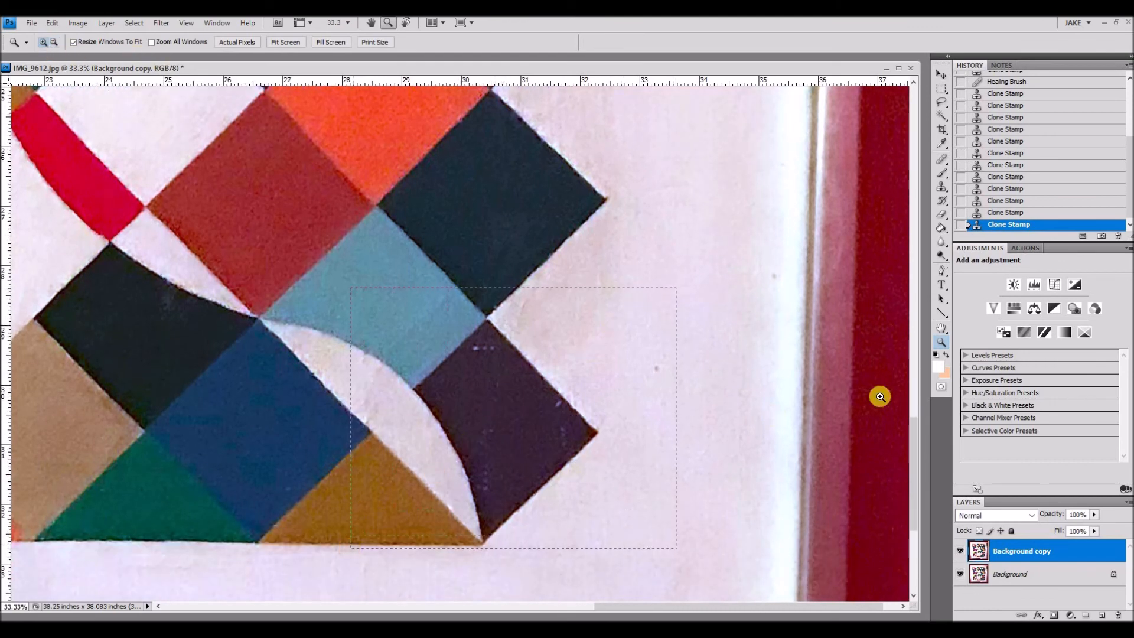
pyautogui.moveTo(880, 396); pyautogui.dragTo(880, 397)
pyautogui.press('s')
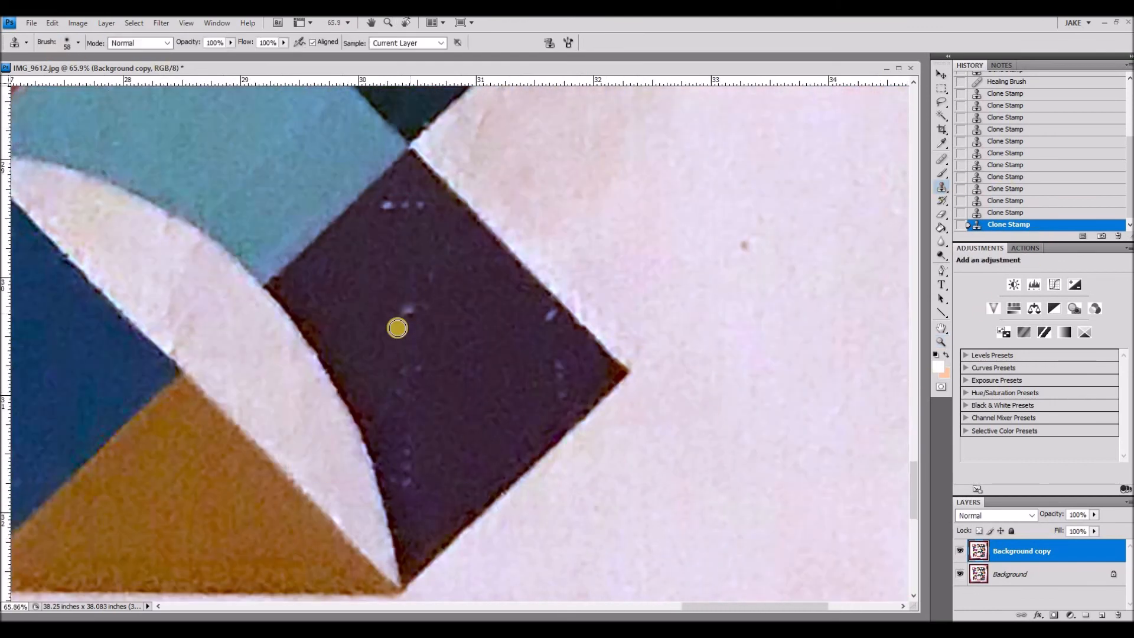
pyautogui.moveTo(381, 210); pyautogui.dragTo(424, 277)
pyautogui.keyDown('alt'); pyautogui.click(458, 292); pyautogui.keyUp('alt')
pyautogui.moveTo(535, 312)
pyautogui.mouseDown()
pyautogui.moveTo(559, 325)
pyautogui.moveTo(539, 307)
pyautogui.mouseUp()
pyautogui.moveTo(553, 353); pyautogui.dragTo(553, 400)
pyautogui.click(415, 366)
pyautogui.click(432, 327)
# Clone out the scratches in the dark purple shape's lower tip and the dark speck on the white background beside it
pyautogui.keyDown('alt'); pyautogui.click(393, 374); pyautogui.keyUp('alt')
pyautogui.moveTo(399, 440); pyautogui.dragTo(407, 477)
pyautogui.keyDown('alt'); pyautogui.click(380, 323); pyautogui.keyUp('alt')
pyautogui.moveTo(402, 419); pyautogui.dragTo(406, 486)
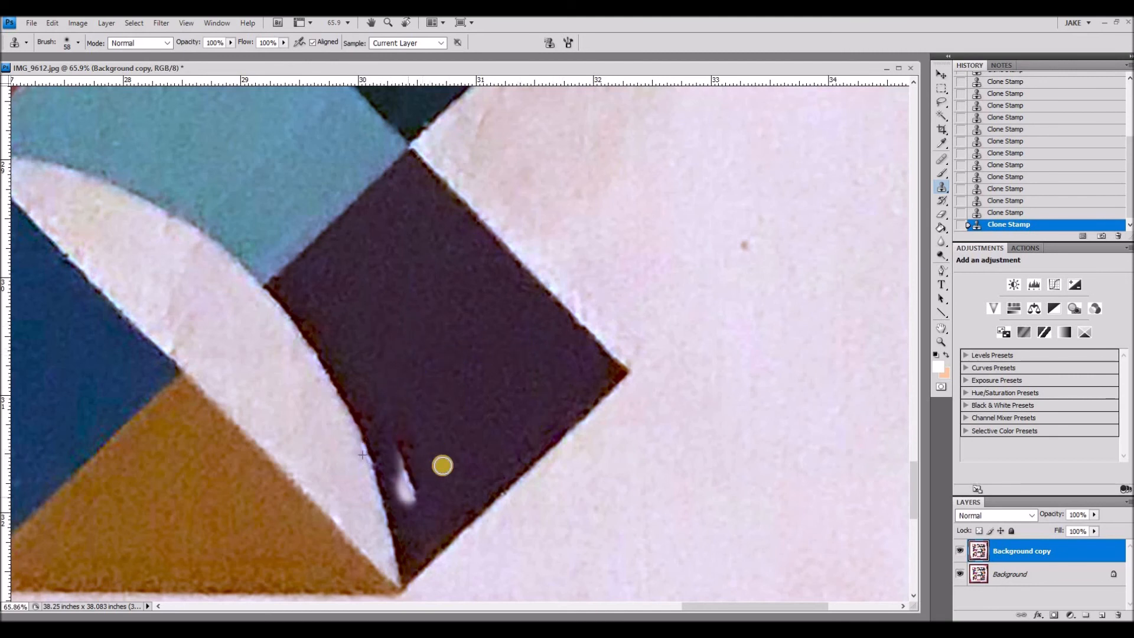
pyautogui.keyDown('alt'); pyautogui.click(408, 346); pyautogui.keyUp('alt')
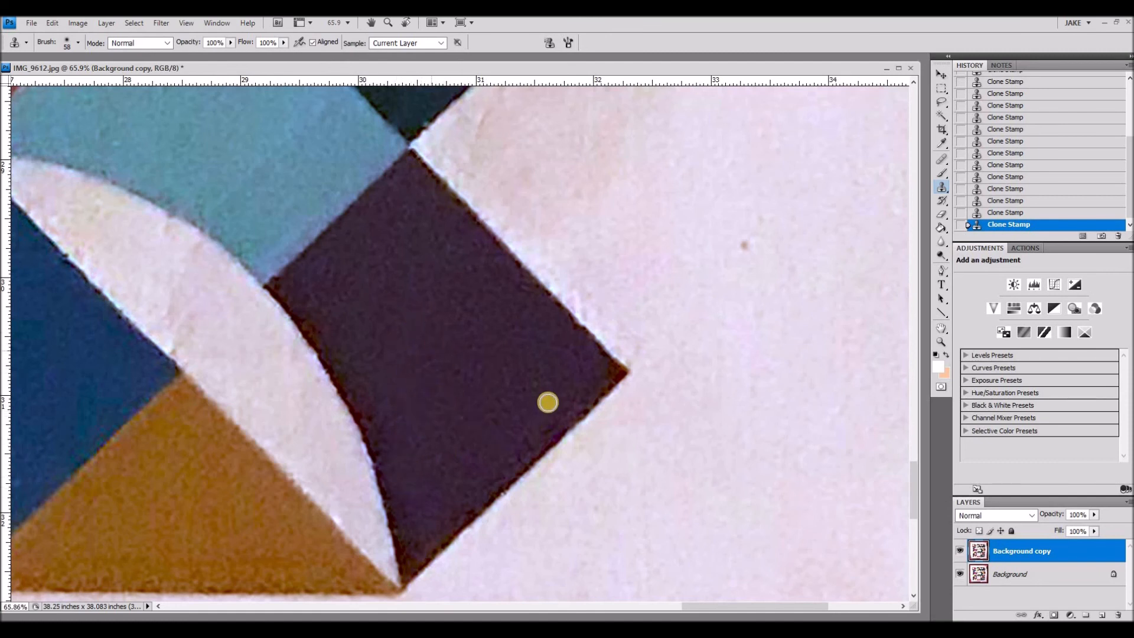
pyautogui.click(745, 245)
# Clone out the pale specks in the near-black diamond beside the dark teal shape on the painting's lower-left side
pyautogui.press('z')
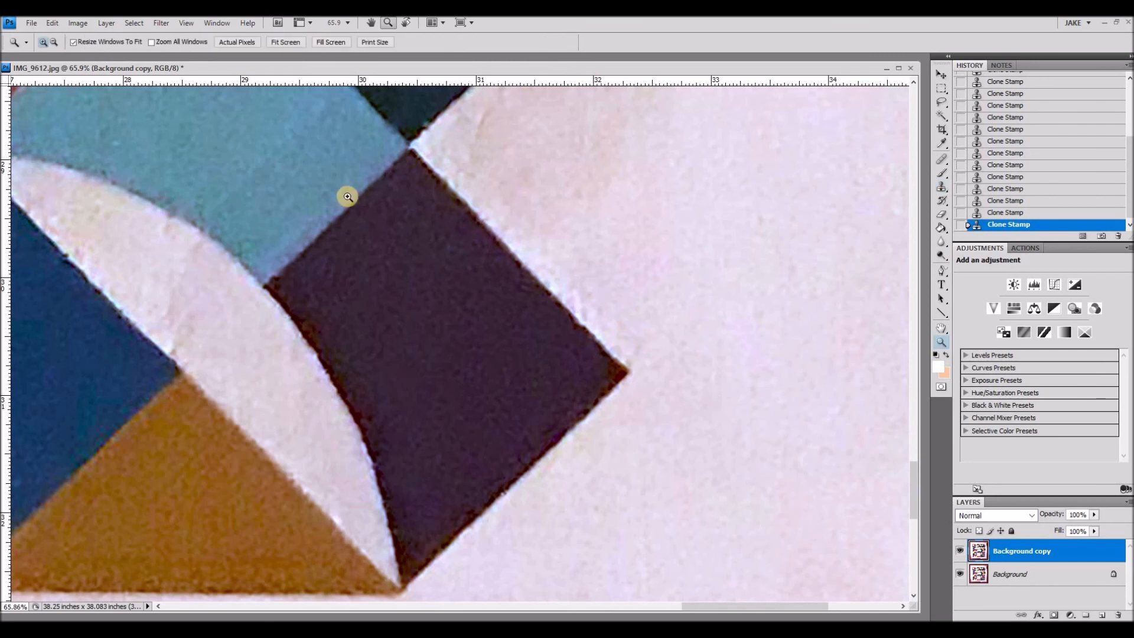
pyautogui.keyDown('alt'); pyautogui.click(405, 324); pyautogui.keyUp('alt')
pyautogui.keyDown('alt'); pyautogui.click(470, 384); pyautogui.keyUp('alt')
pyautogui.moveTo(639, 607)
pyautogui.mouseDown()
pyautogui.moveTo(281, 582)
pyautogui.moveTo(245, 590)
pyautogui.mouseUp()
pyautogui.scroll(3, 503, 518)
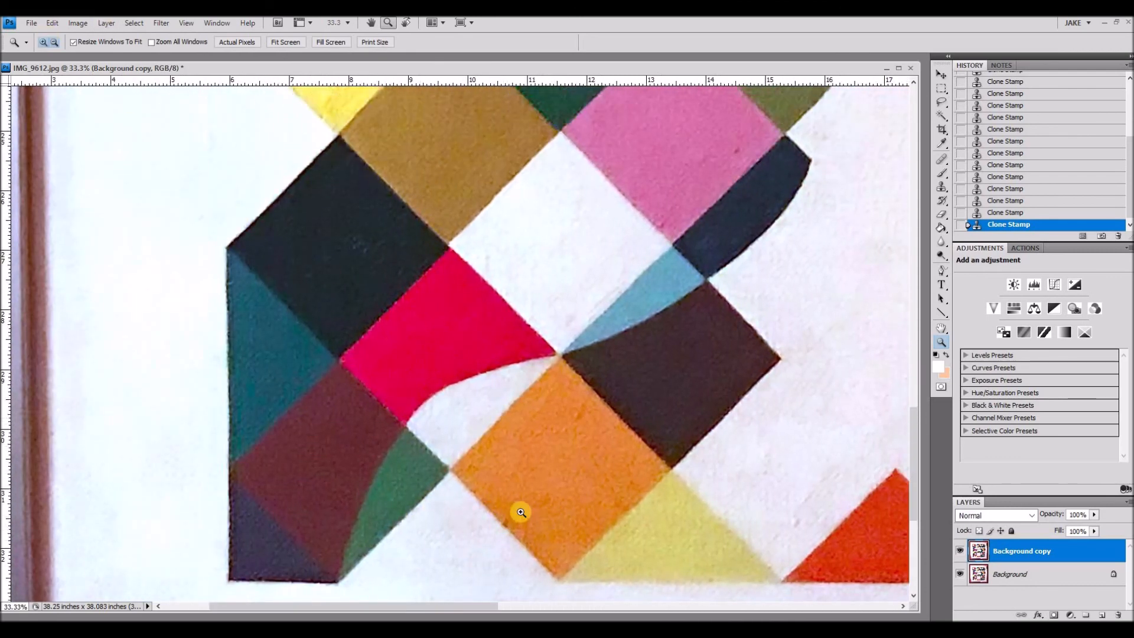
pyautogui.click(507, 545)
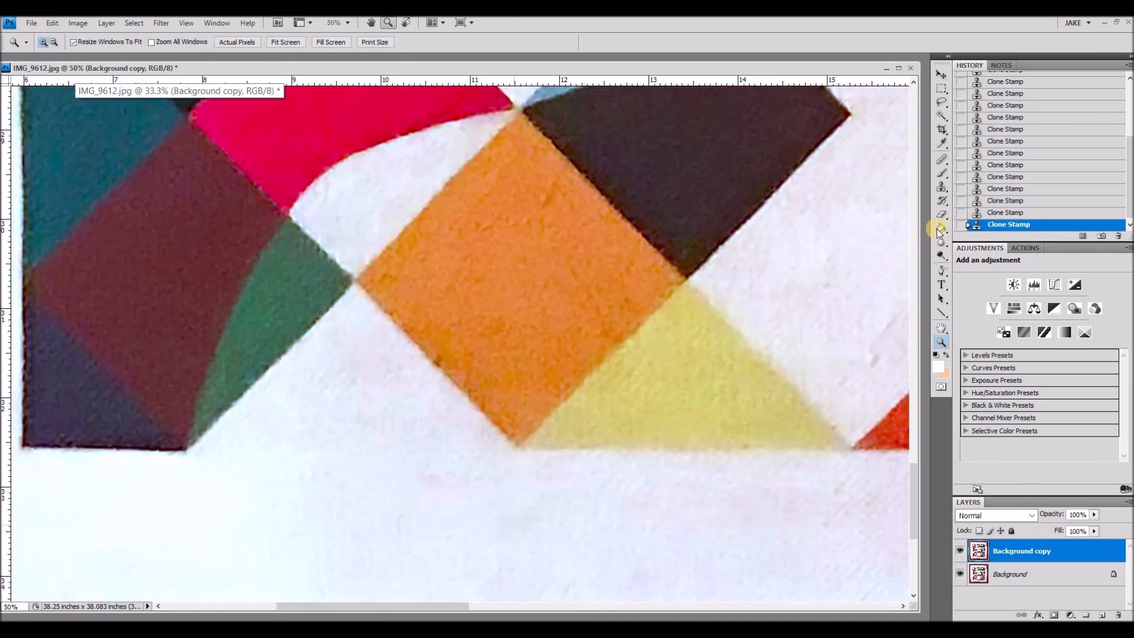
pyautogui.click(942, 190)
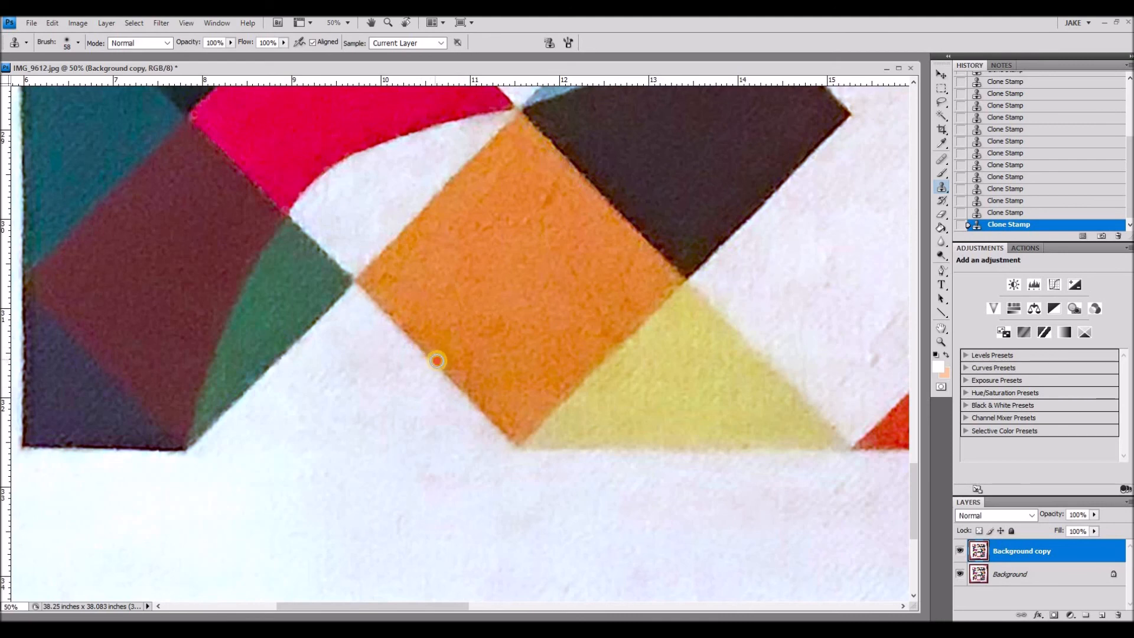
pyautogui.scroll(6, 509, 329)
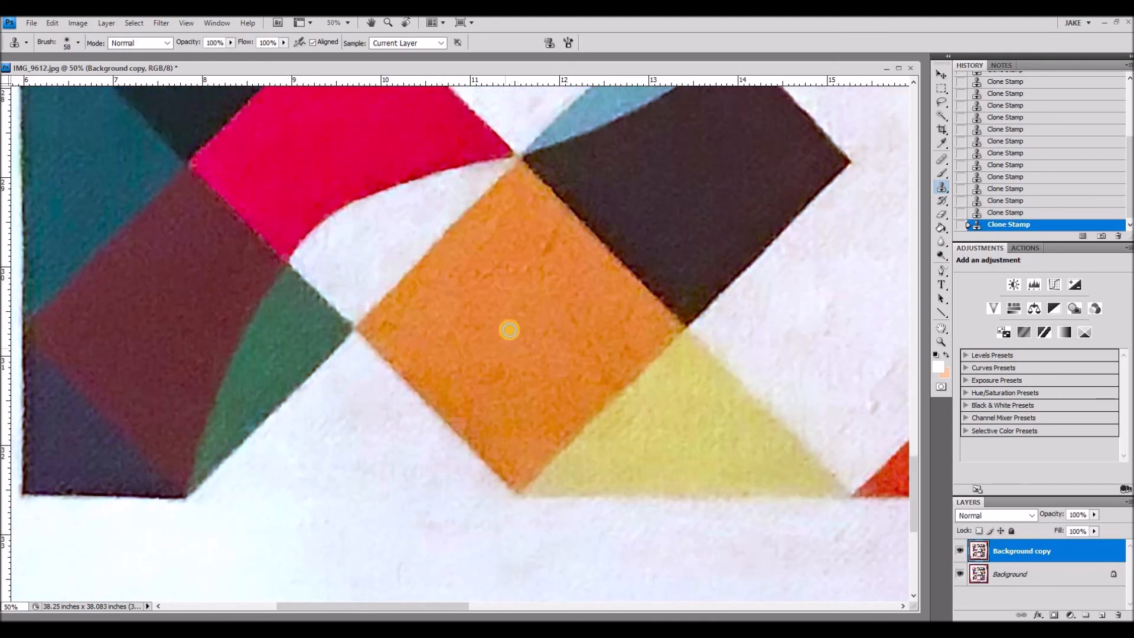
pyautogui.scroll(2, 199, 266)
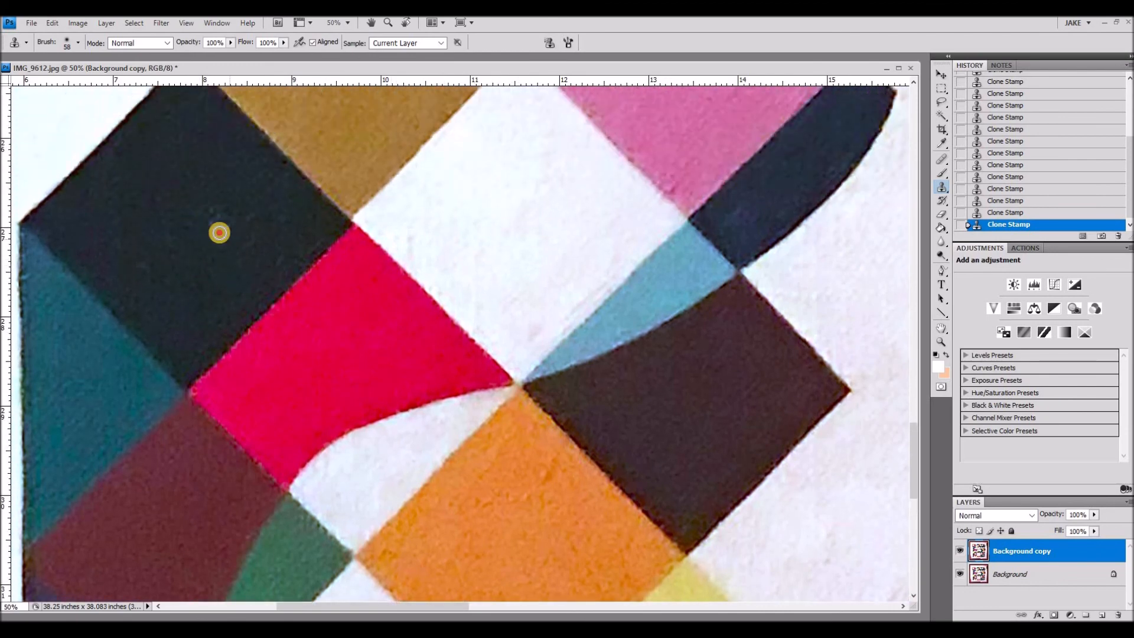
# Clone clean paint over the marks in the yellow diamond and the teal speck in the nearby dark green diamond
pyautogui.scroll(5, 230, 213)
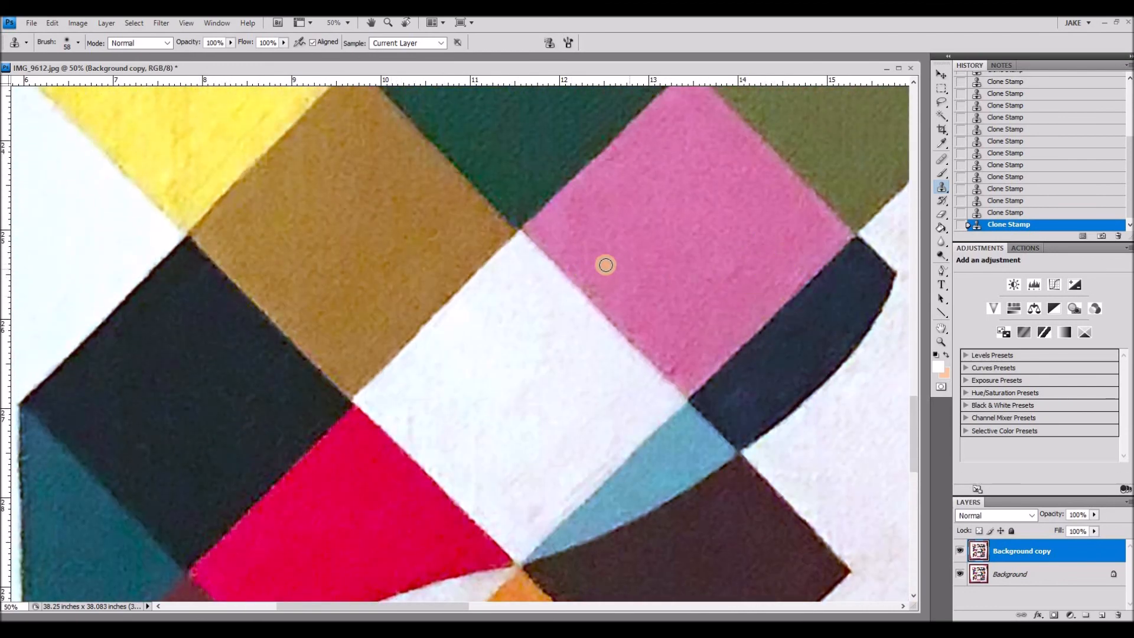
pyautogui.scroll(5, 387, 329)
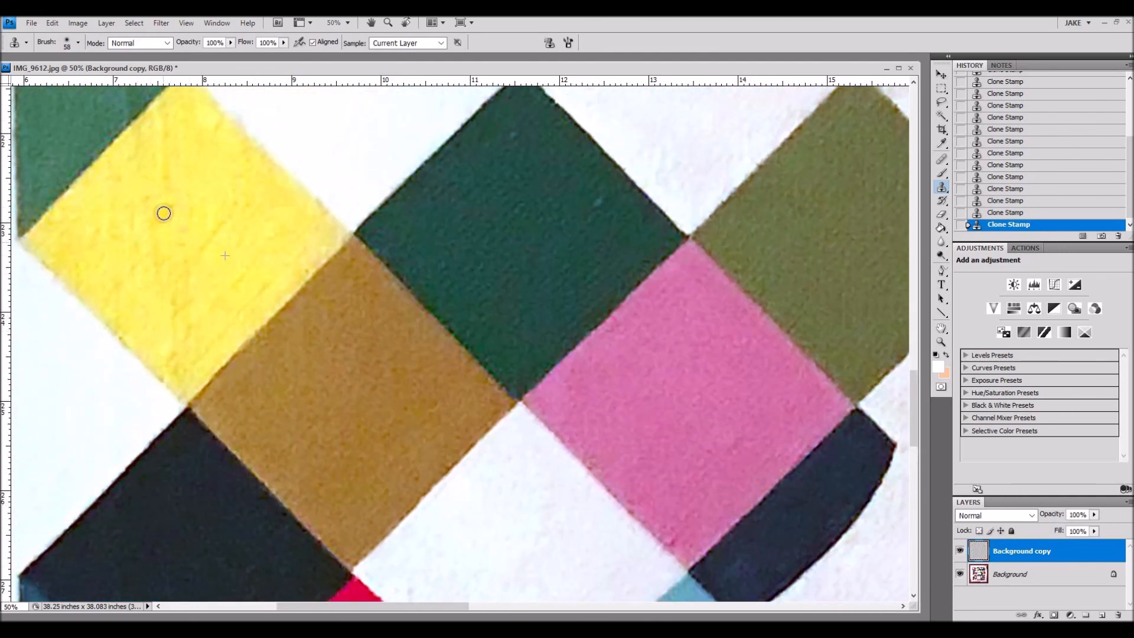
pyautogui.keyDown('alt'); pyautogui.click(148, 221); pyautogui.keyUp('alt')
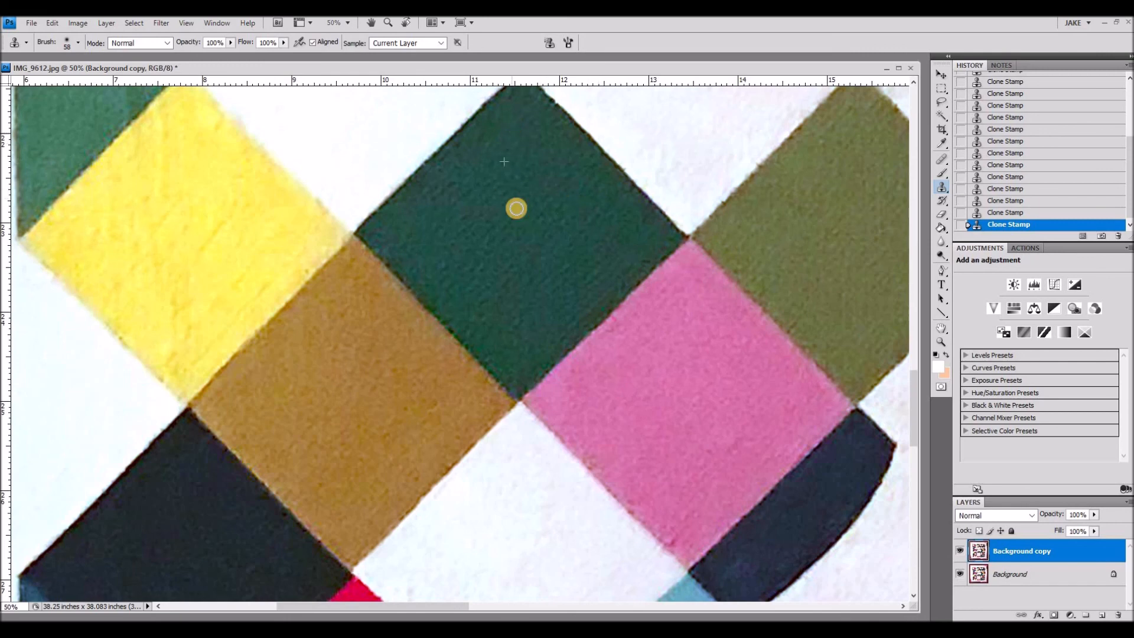
# Examine the diamonds up the painting's left side for remaining scratches and specks
pyautogui.scroll(8, 541, 271)
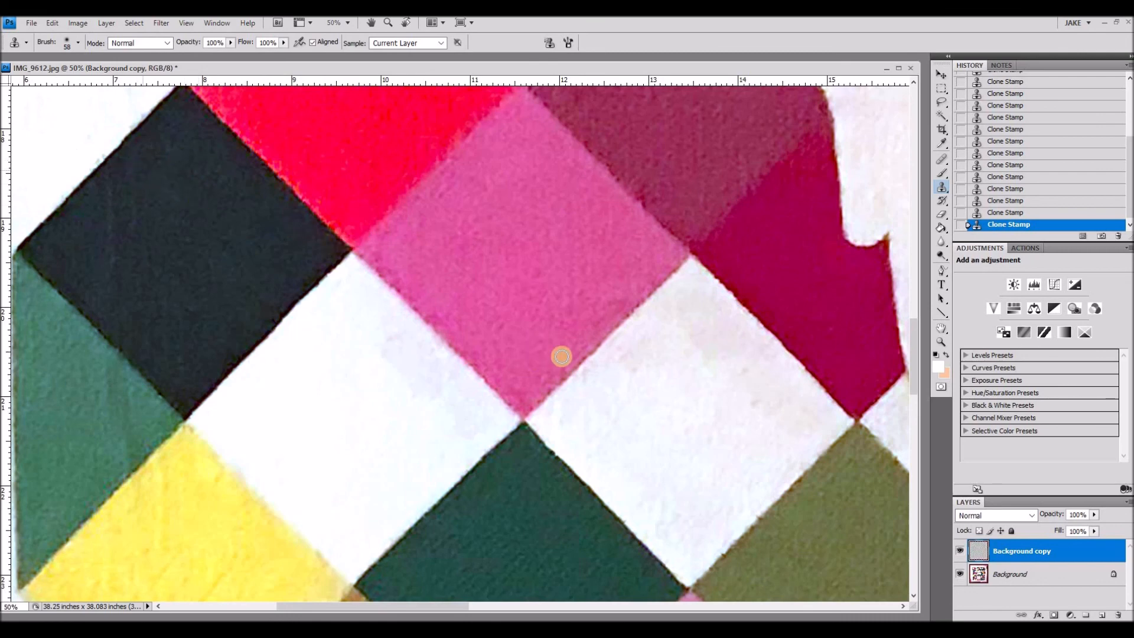
pyautogui.scroll(2, 690, 424)
pyautogui.scroll(8, 691, 424)
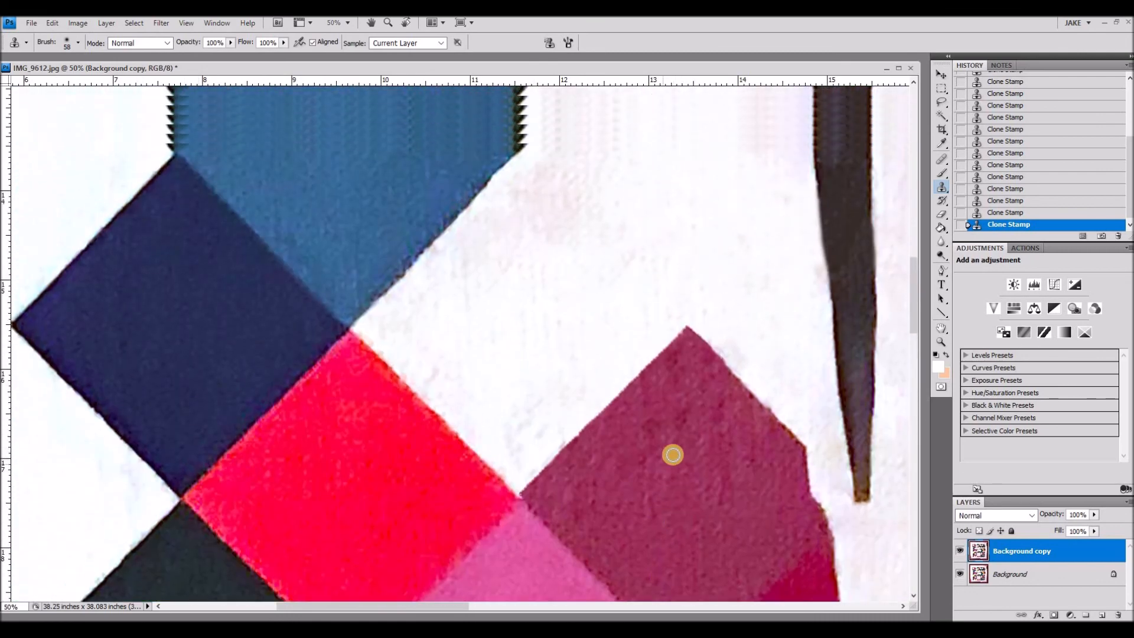
pyautogui.scroll(10, 681, 458)
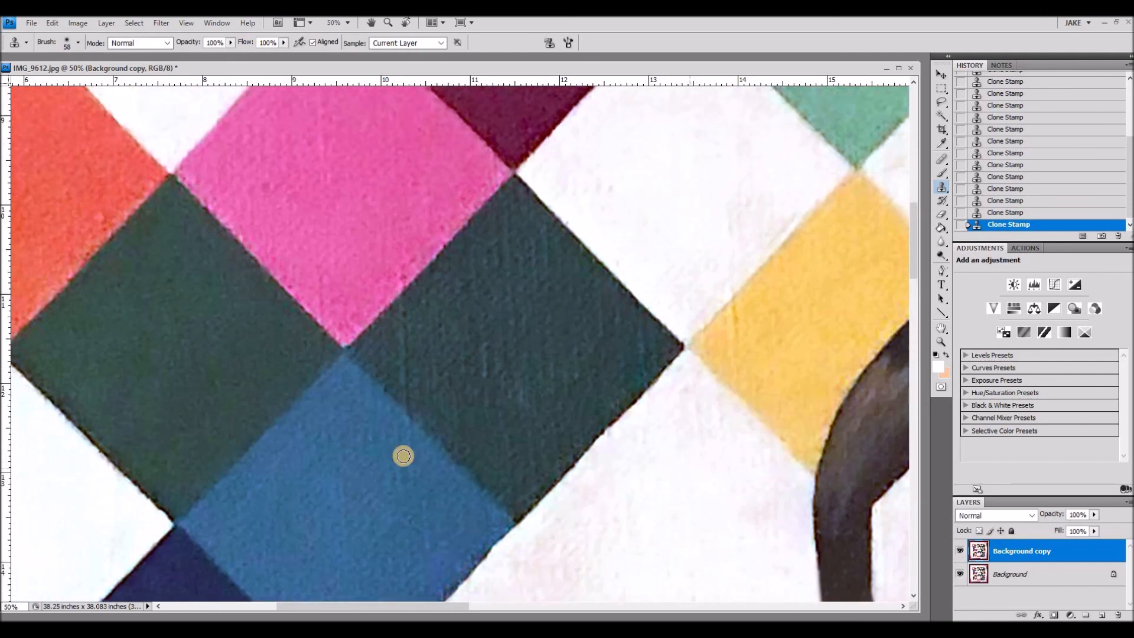
pyautogui.scroll(3, 498, 400)
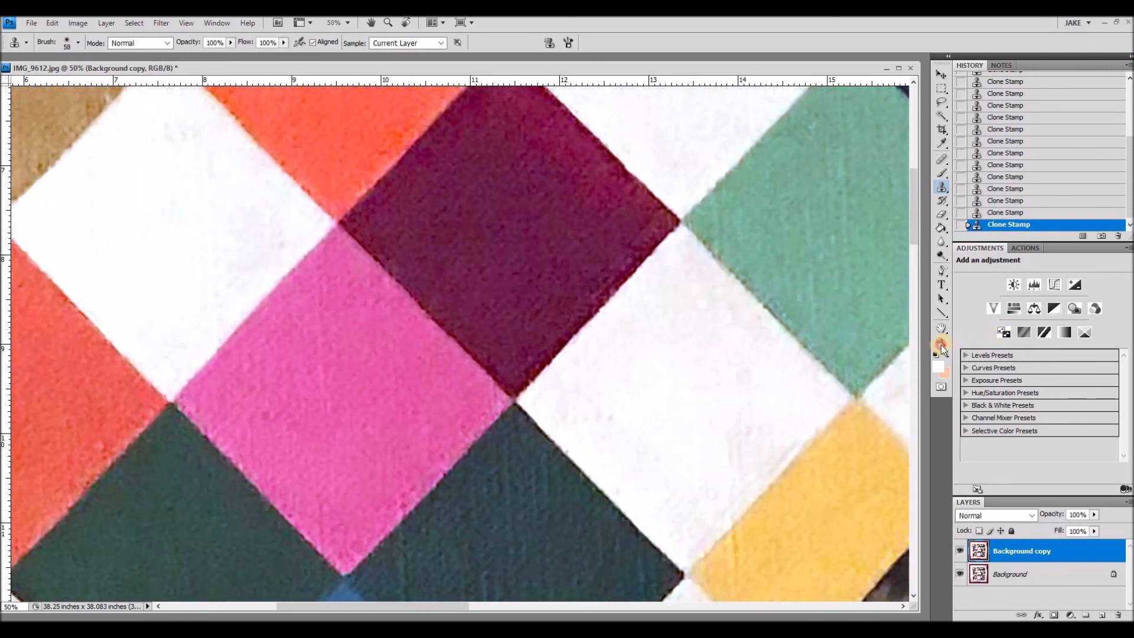
# Zoom out to view the whole repaired painting, ending at 8.33%, and centre its window in the workspace
pyautogui.click(942, 344)
pyautogui.click(54, 43)
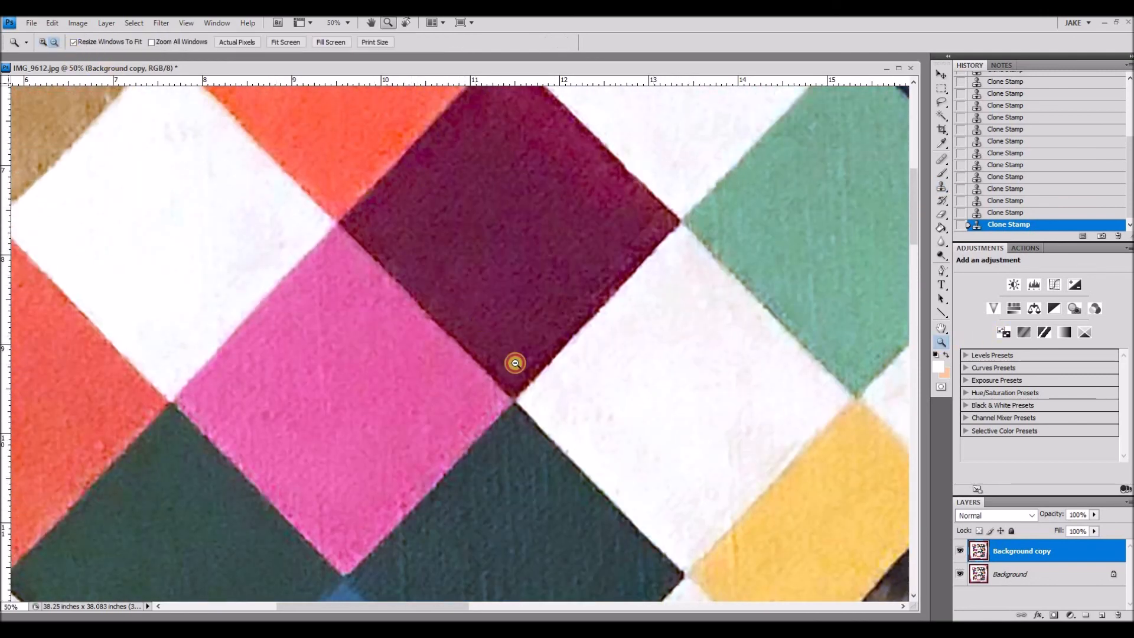
pyautogui.click(505, 375)
pyautogui.click(482, 412)
pyautogui.click(449, 384)
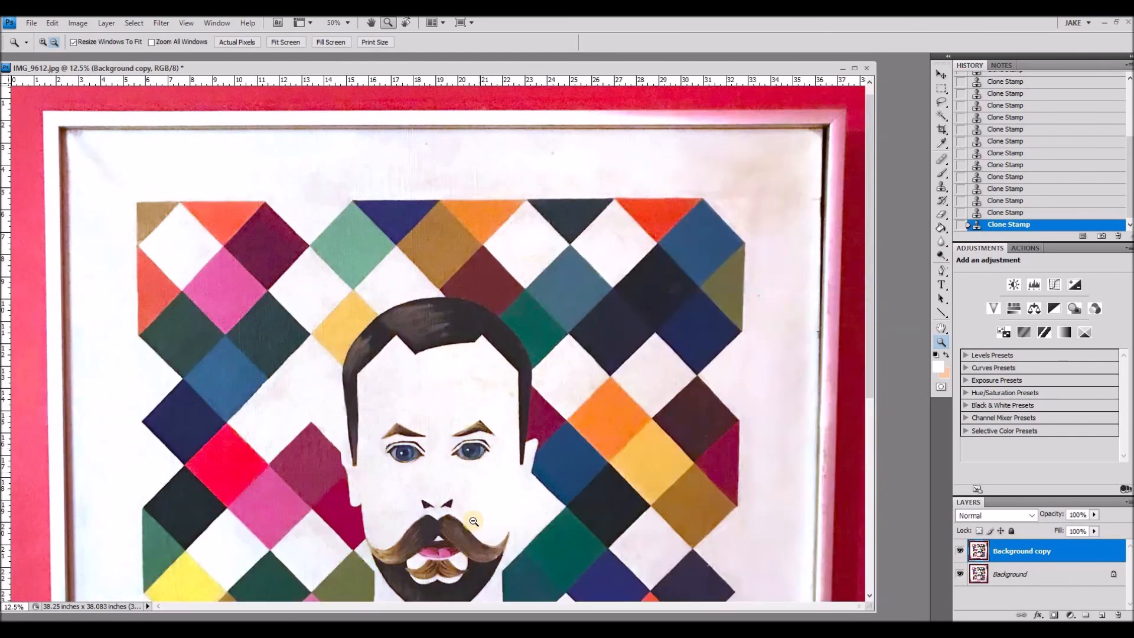
pyautogui.click(411, 355)
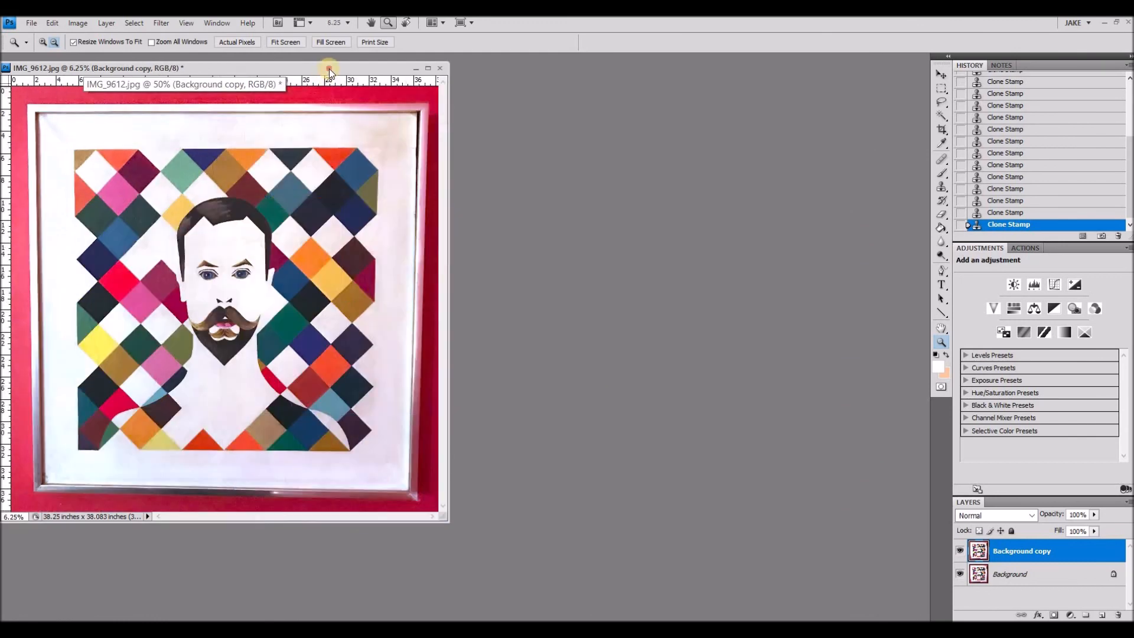
pyautogui.moveTo(328, 68); pyautogui.dragTo(627, 92)
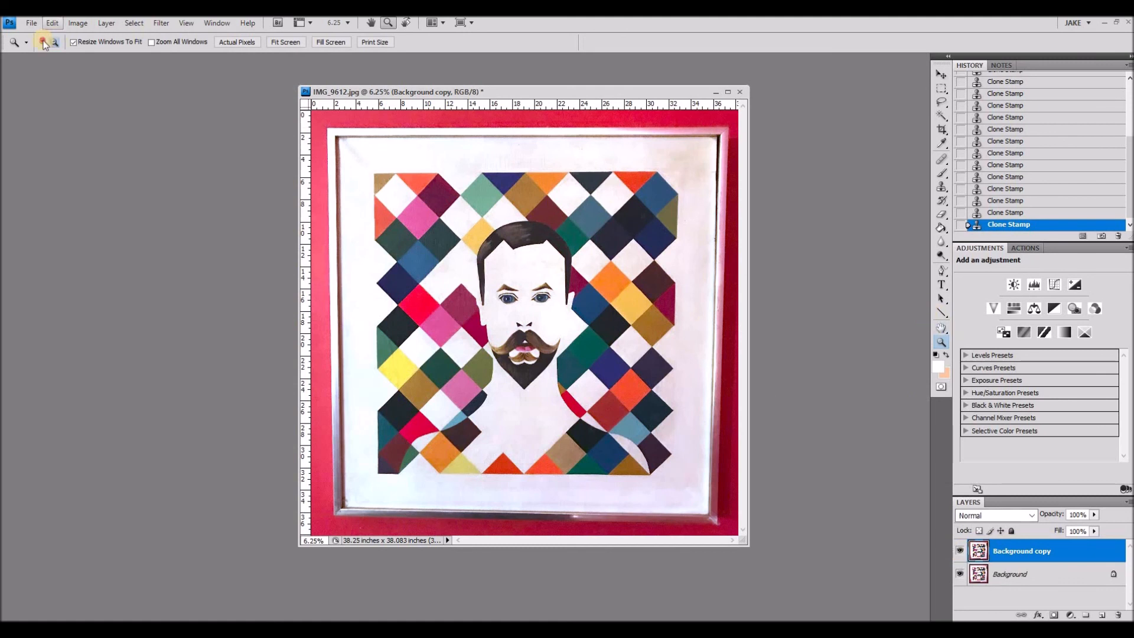
pyautogui.click(492, 313)
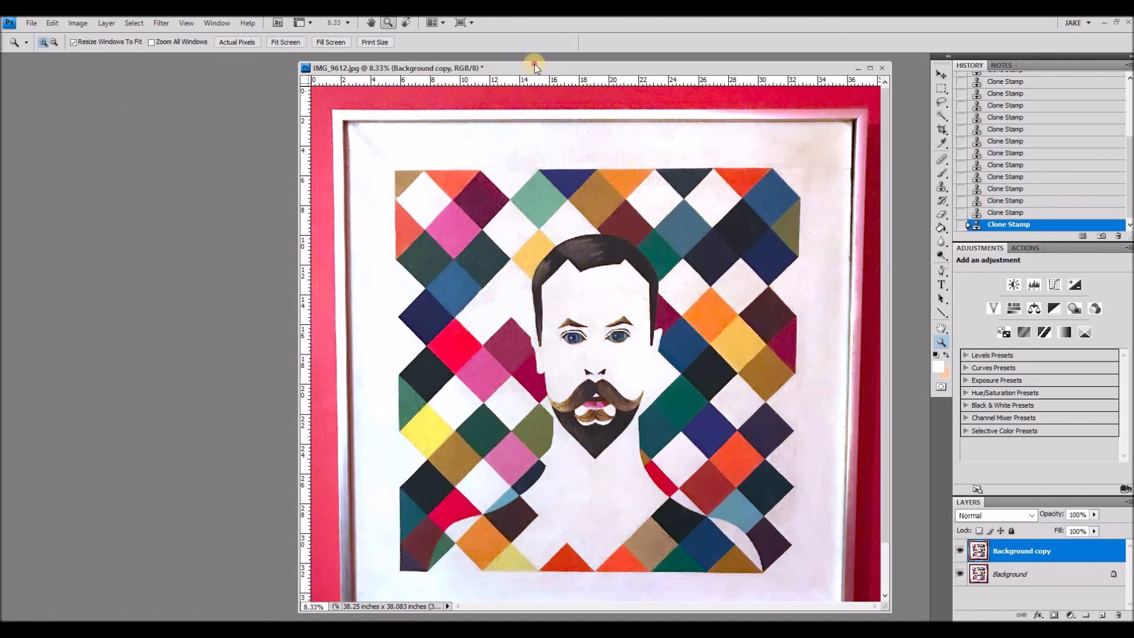
pyautogui.moveTo(548, 68); pyautogui.dragTo(466, 33)
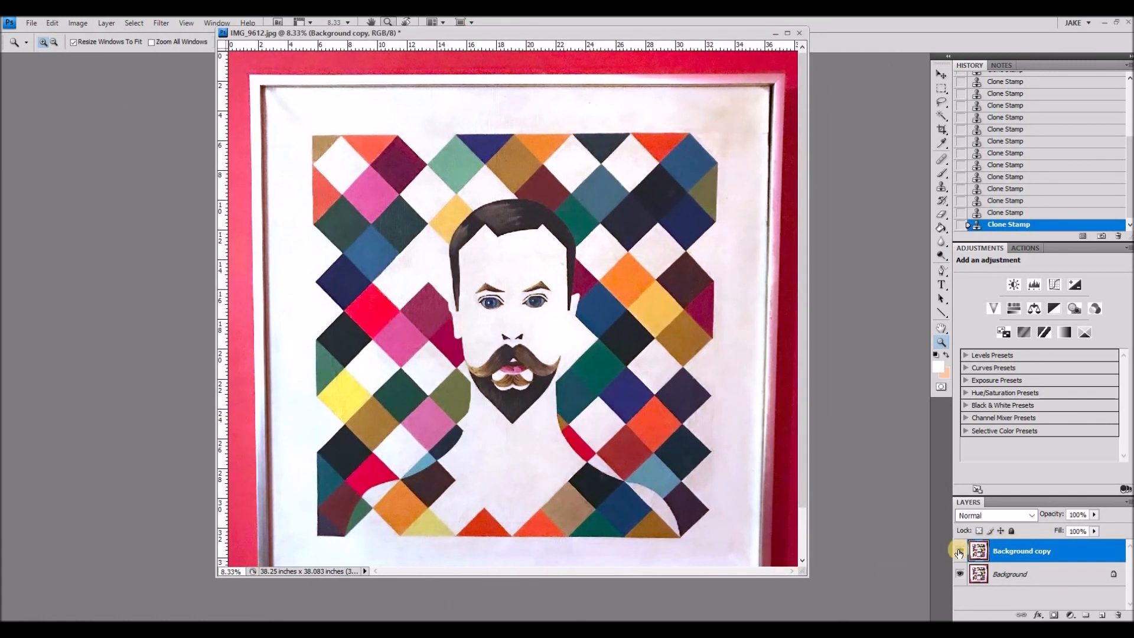
# Compare the repair with the original by repeatedly hiding and showing the Background copy layer, leaving it visible
pyautogui.click(960, 552)
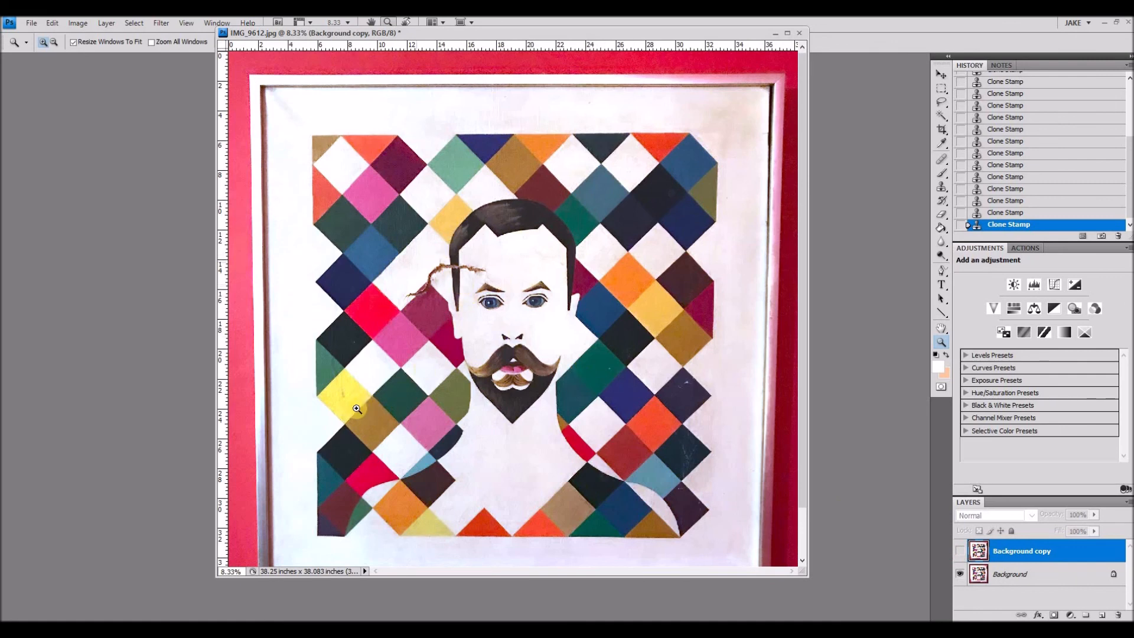
pyautogui.click(961, 552)
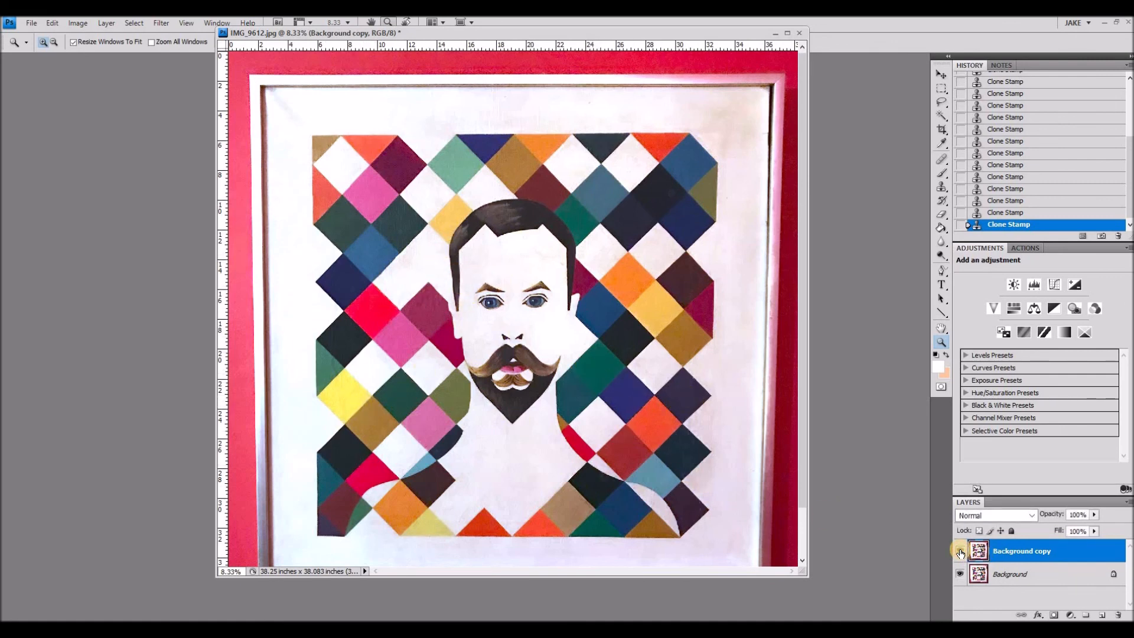
pyautogui.click(960, 552)
pyautogui.click(960, 553)
pyautogui.click(960, 552)
pyautogui.click(960, 552)
pyautogui.click(960, 552)
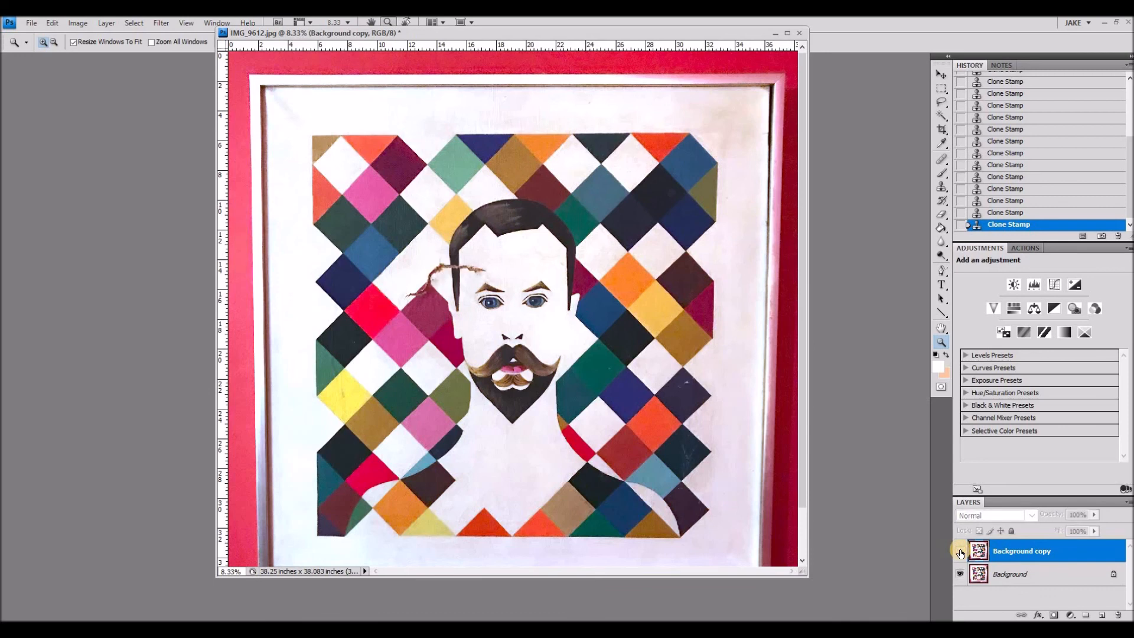
pyautogui.click(960, 552)
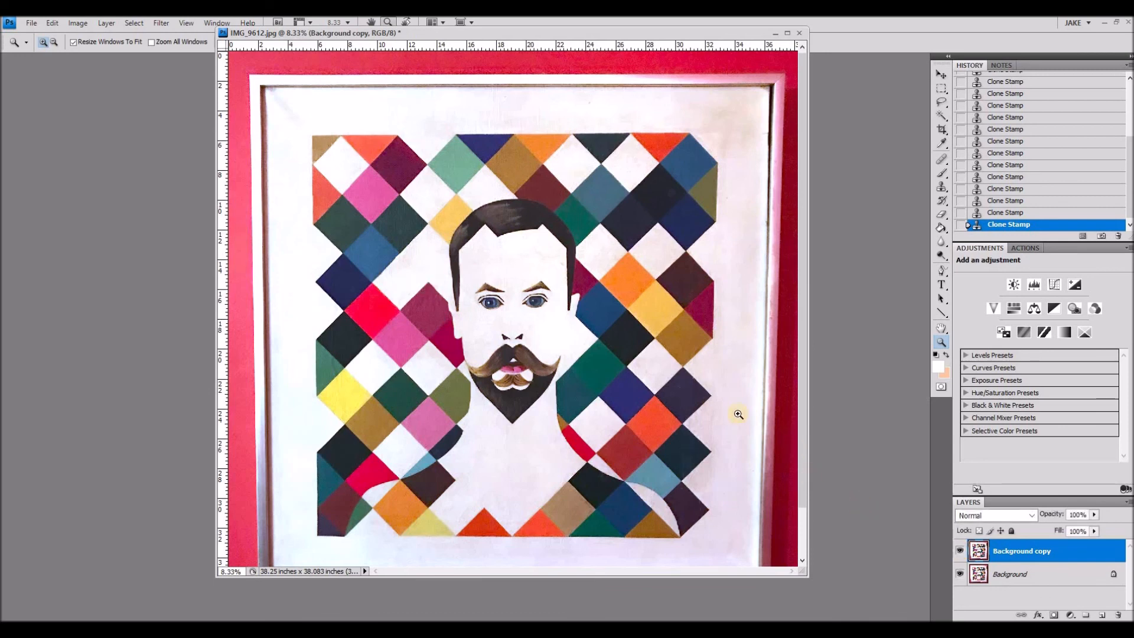